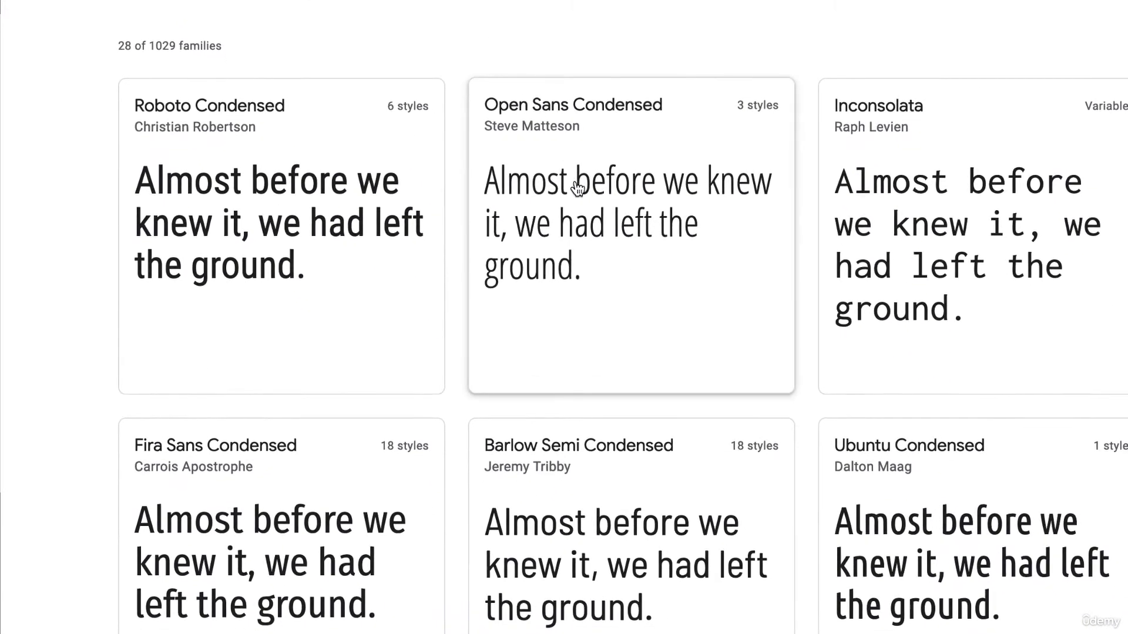
pyautogui.click(578, 188)
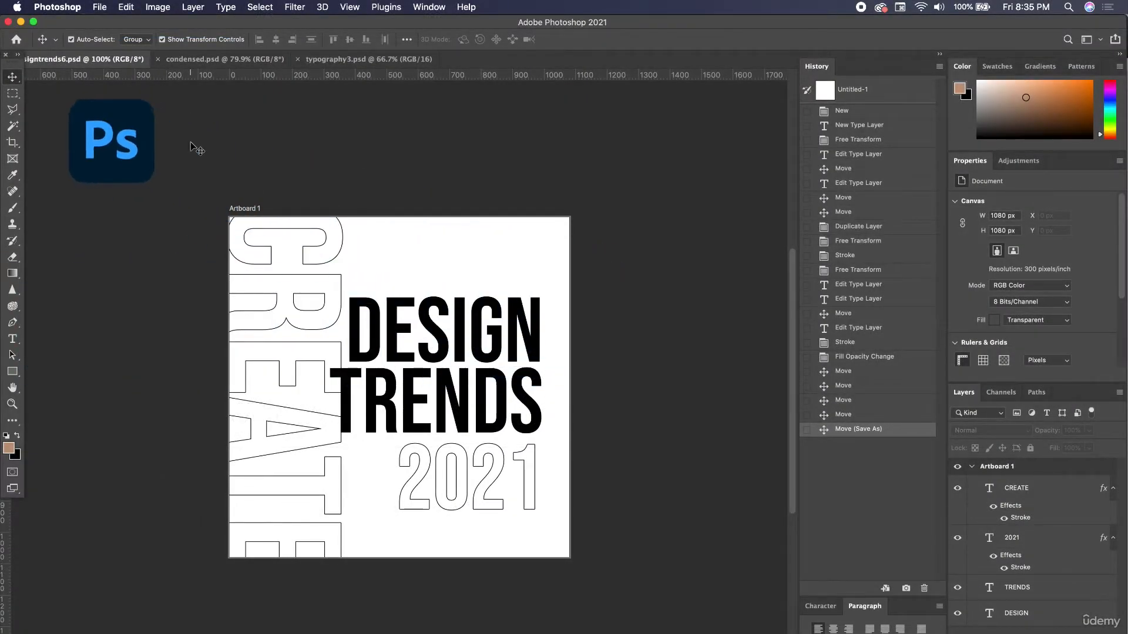
# Step: Switch to Photoshop and create a new 1080 x 1080 px document at 300 ppi in 8-bit RGB with an artboard
pyautogui.click(105, 4)
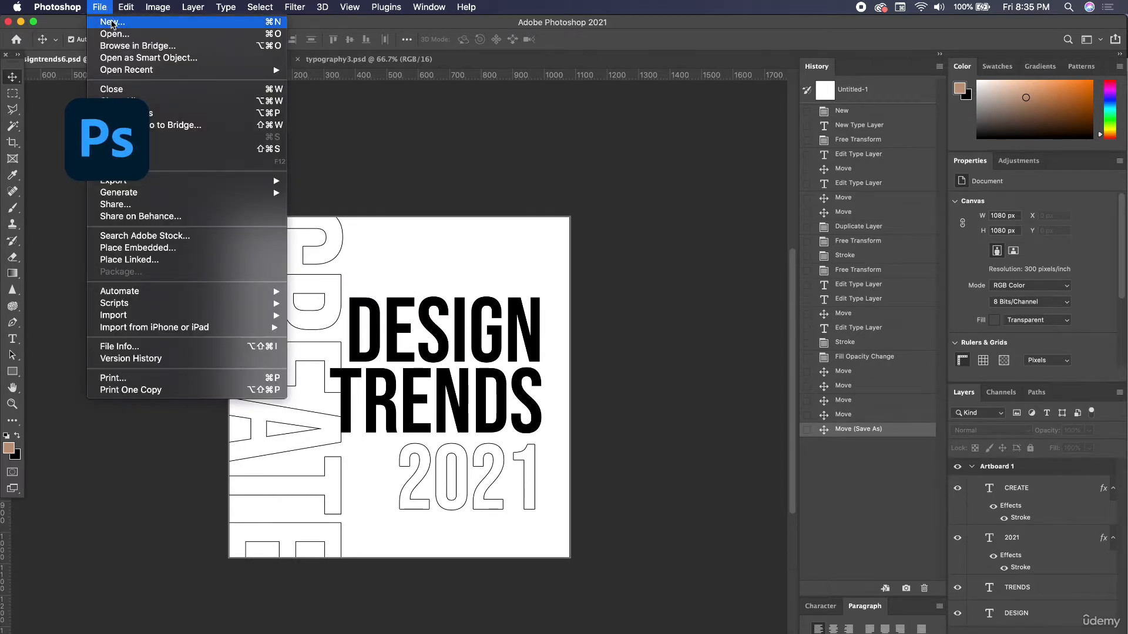
pyautogui.click(111, 21)
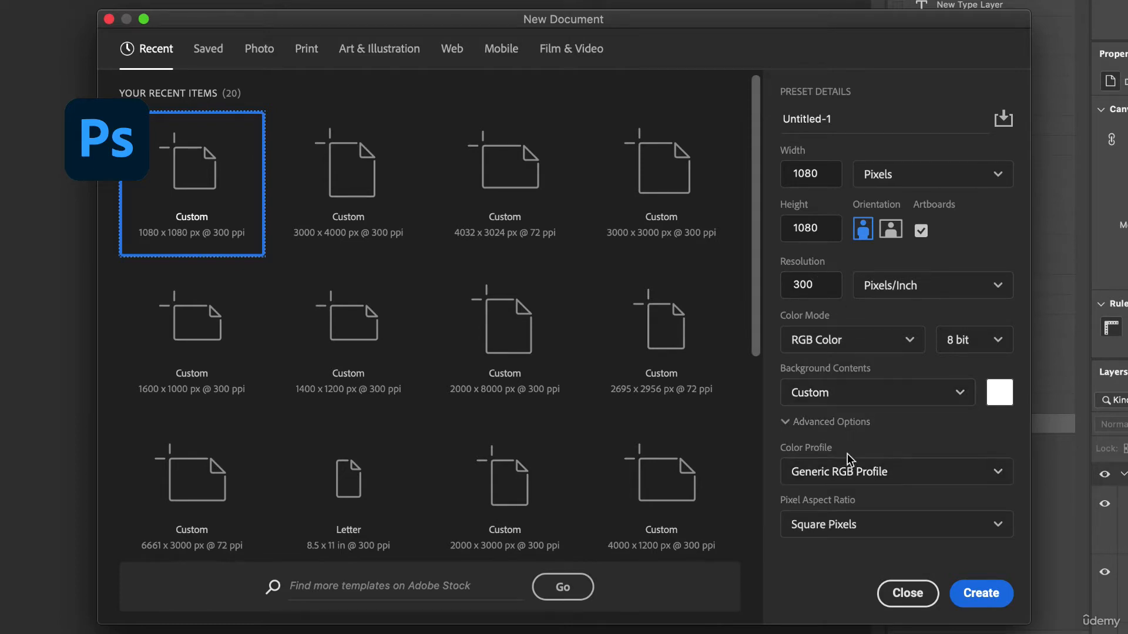
pyautogui.click(971, 593)
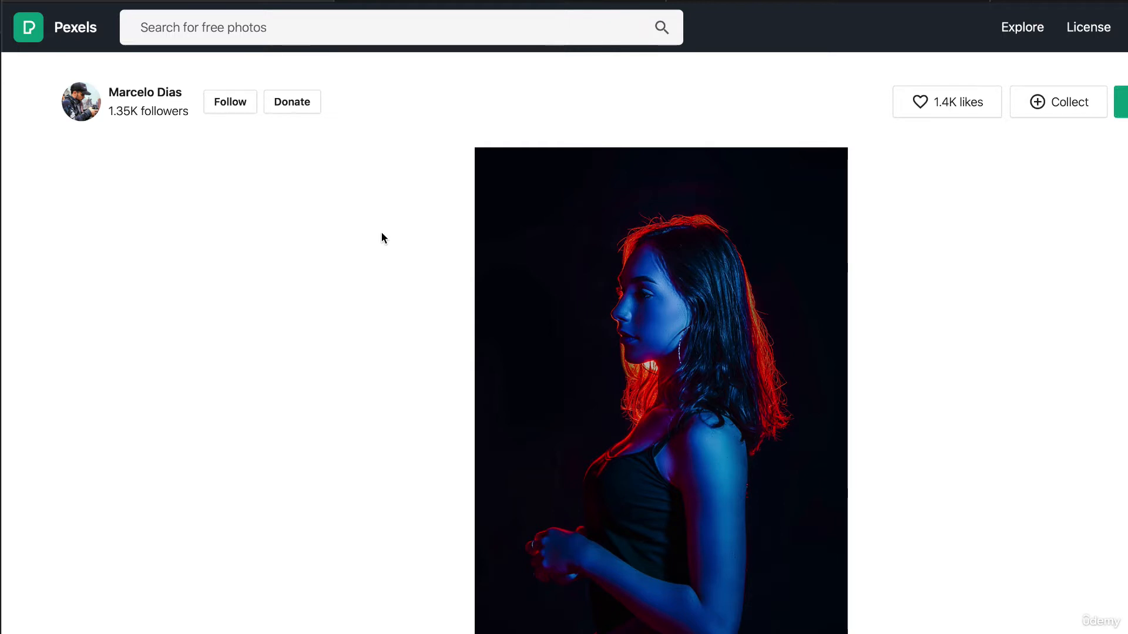
# Step: Switch to Pexels and search the free photos for "black background"
pyautogui.scroll(-1, 391, 322)
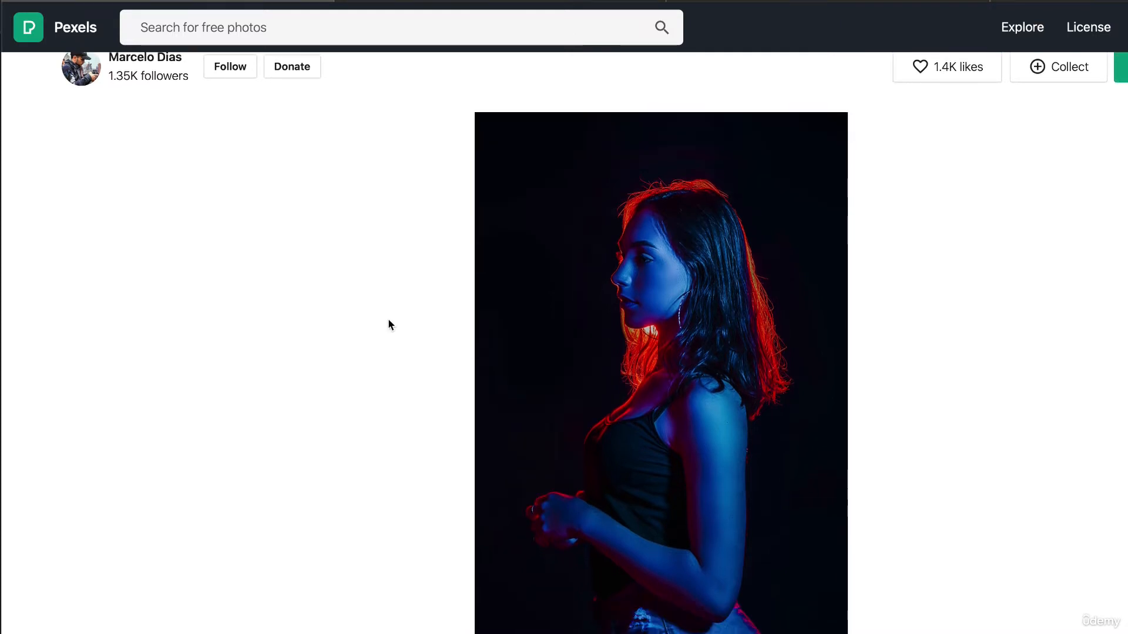
pyautogui.scroll(1, 318, 252)
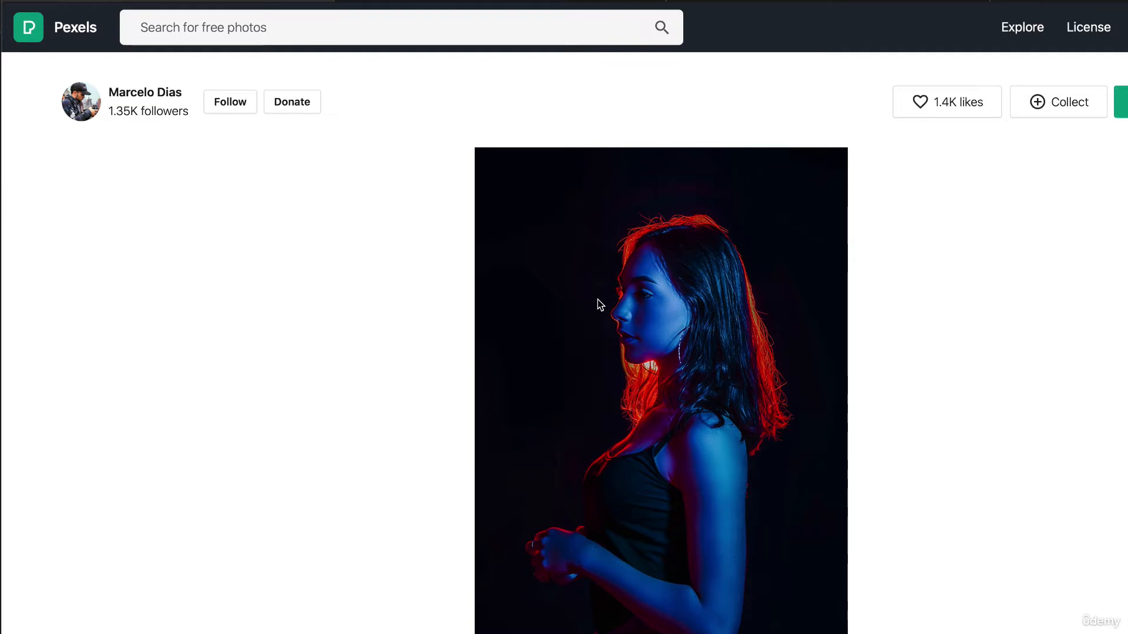
pyautogui.click(316, 21)
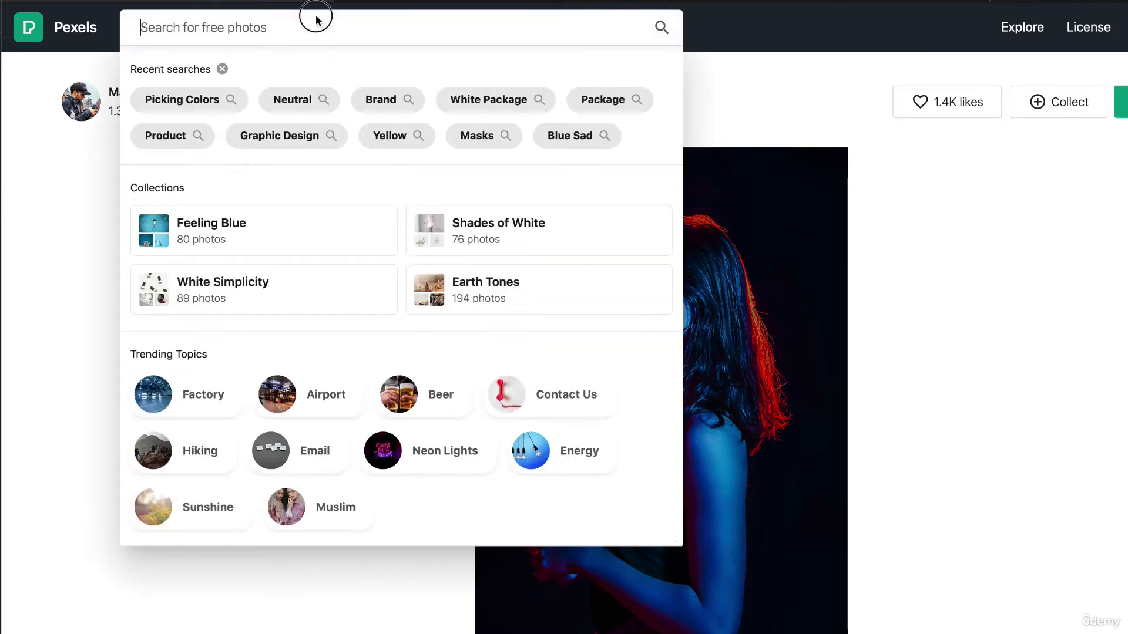
pyautogui.write('black backgrou')
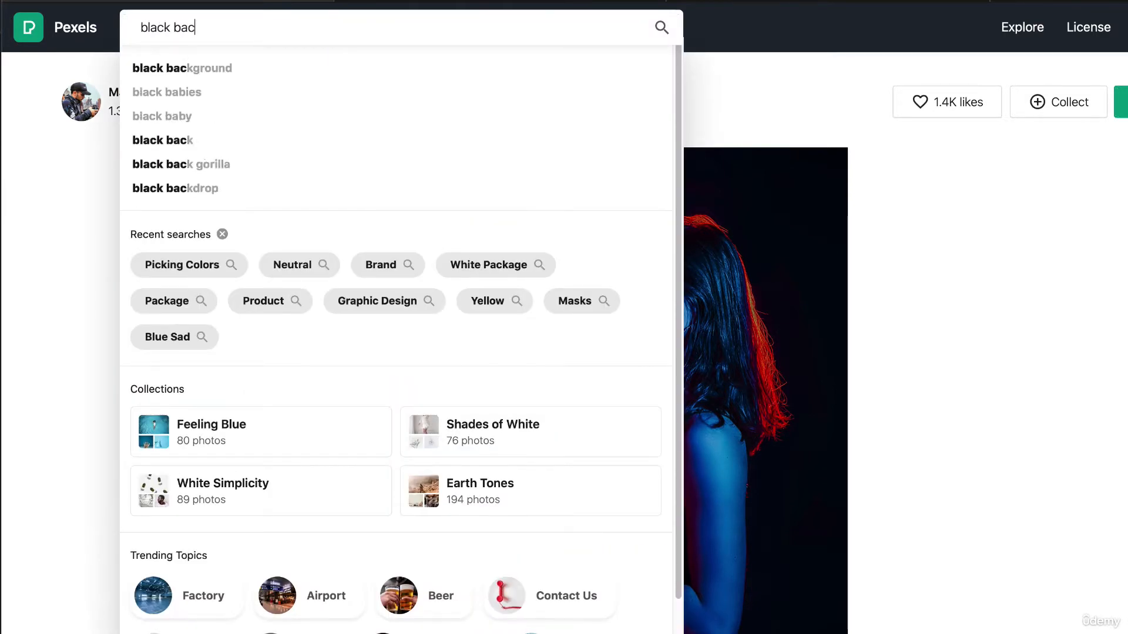
pyautogui.write('nd')
pyautogui.press('Return')
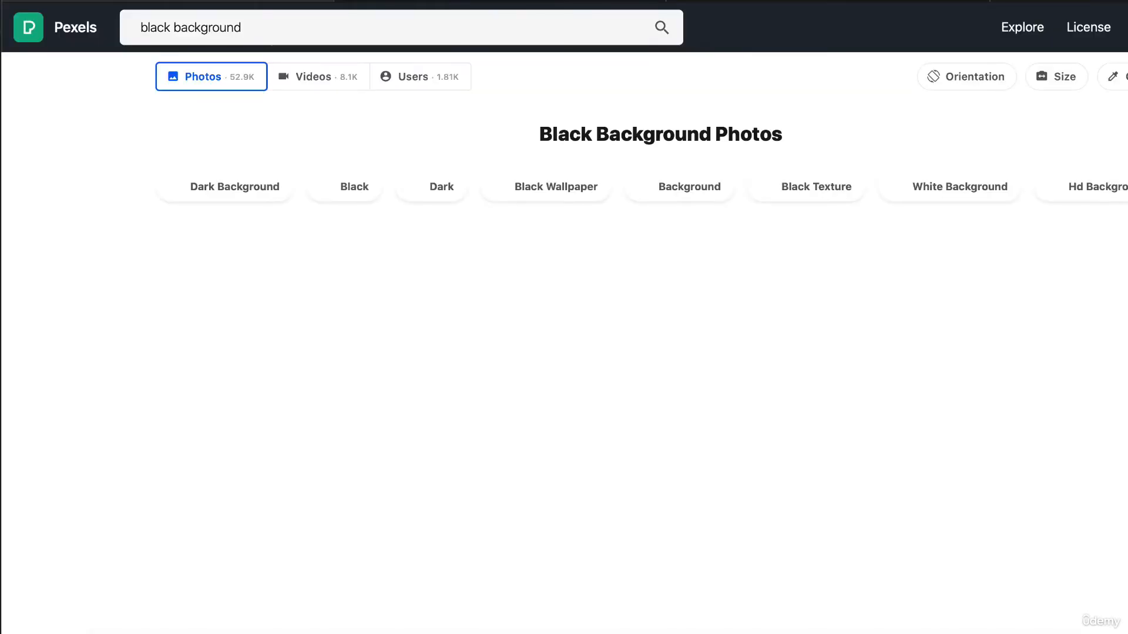
# Step: Browse the black background photos and preview the one of the figure in a red hoodie and neon mask
pyautogui.scroll(-4, 639, 435)
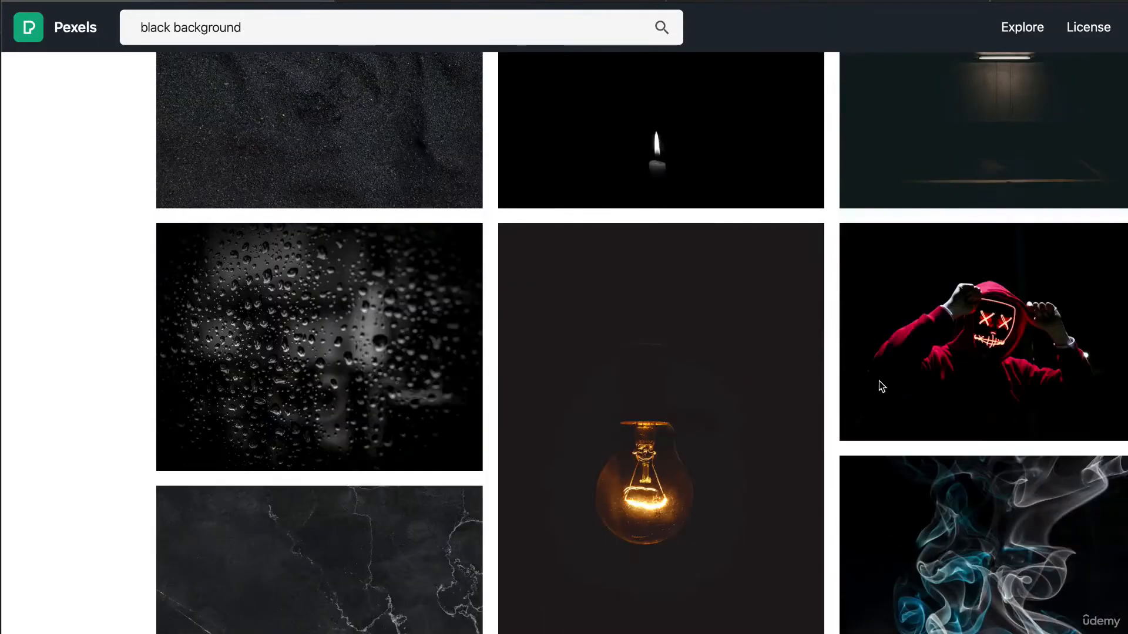
pyautogui.click(882, 386)
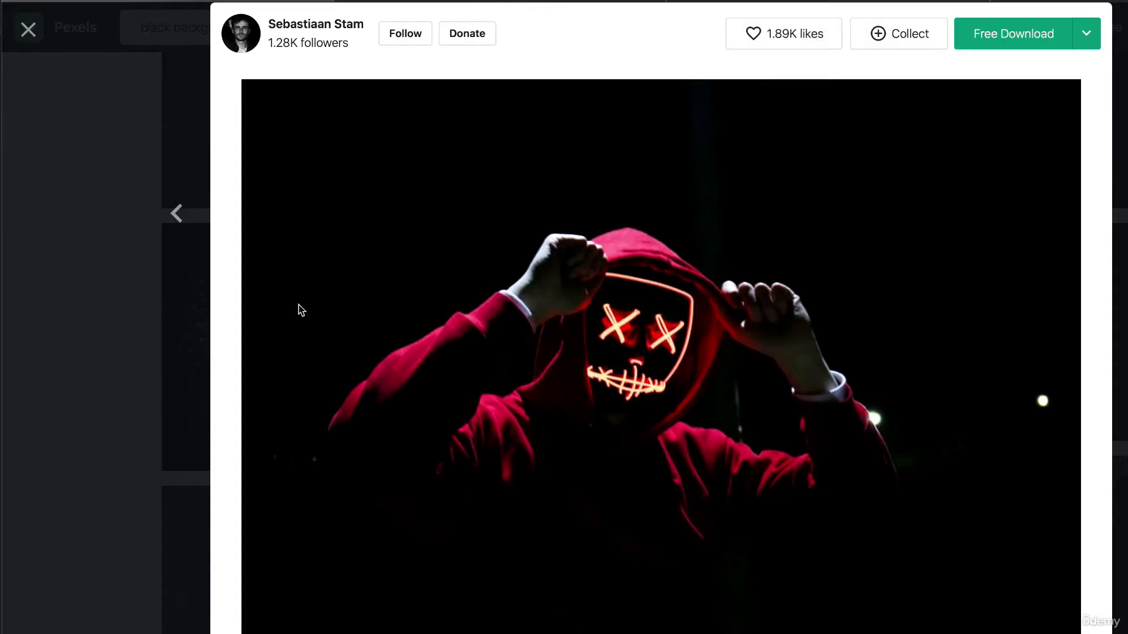
pyautogui.click(121, 276)
pyautogui.scroll(-3, 473, 449)
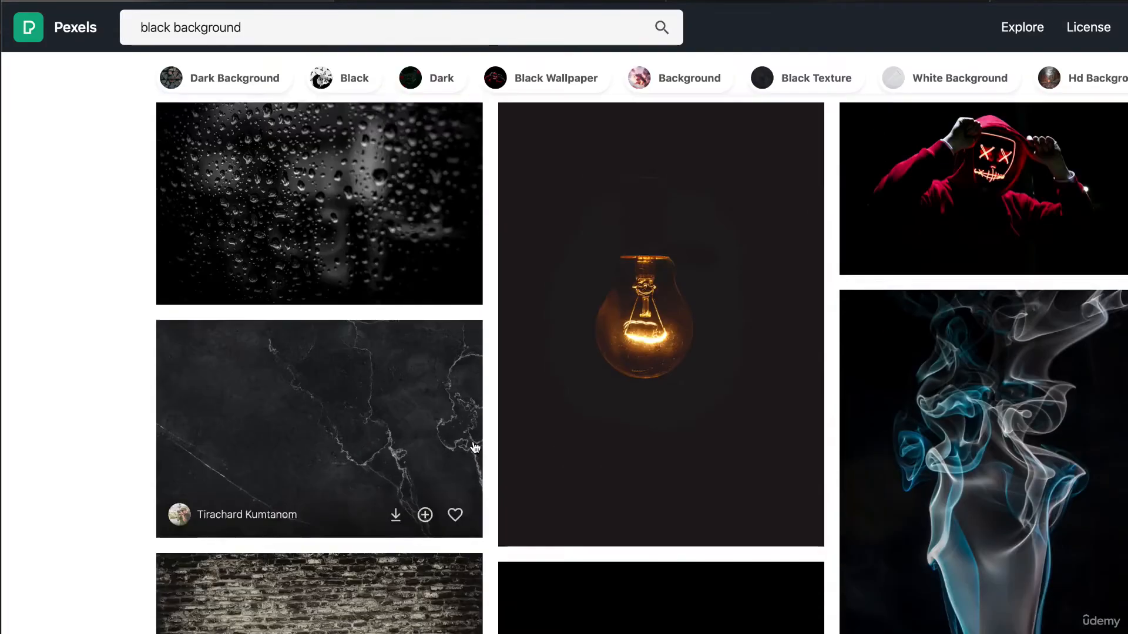
pyautogui.scroll(2, 850, 332)
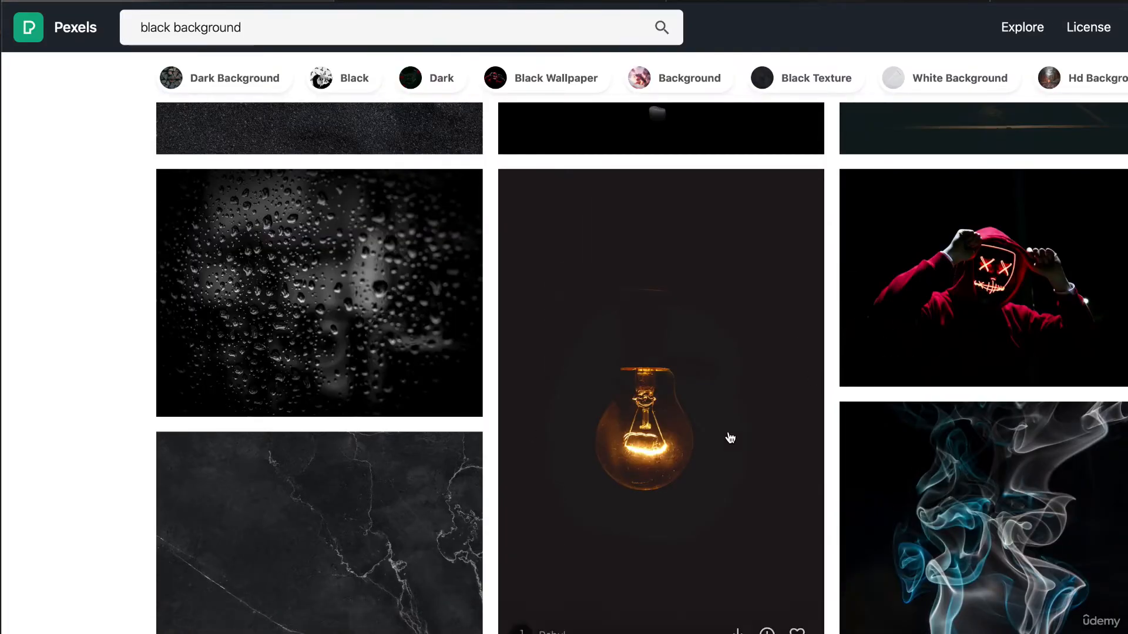
pyautogui.scroll(-3, 638, 449)
pyautogui.scroll(-10, 636, 450)
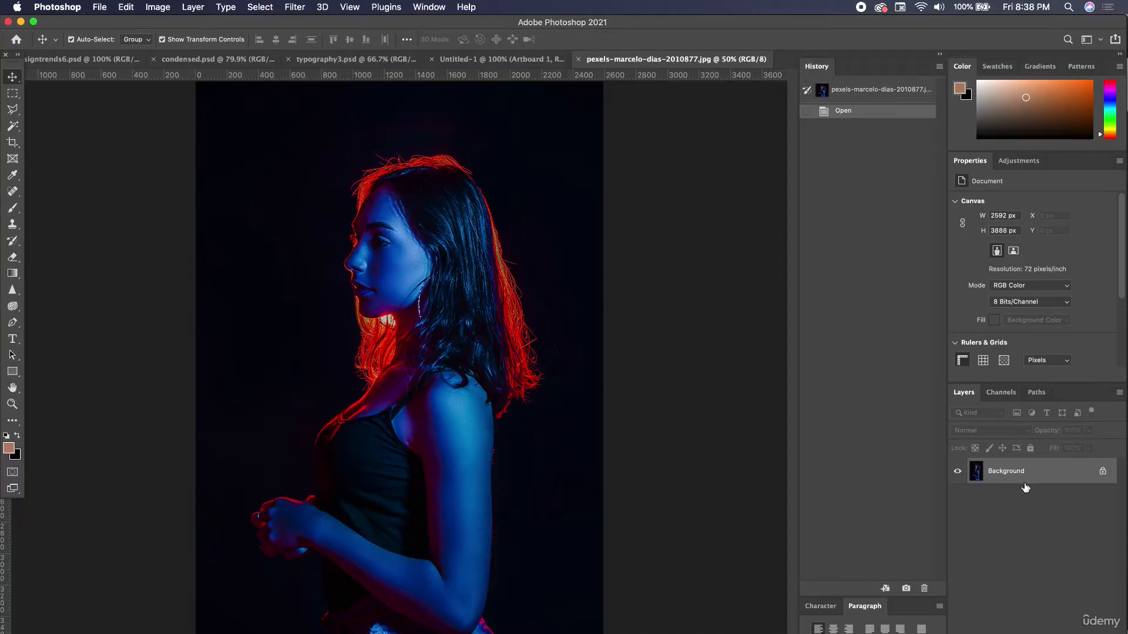
# Step: In Photoshop, convert the portrait photo's Background to a regular layer and paste a copy into Untitled-1, accepting the color conversion
pyautogui.doubleClick(1040, 479)
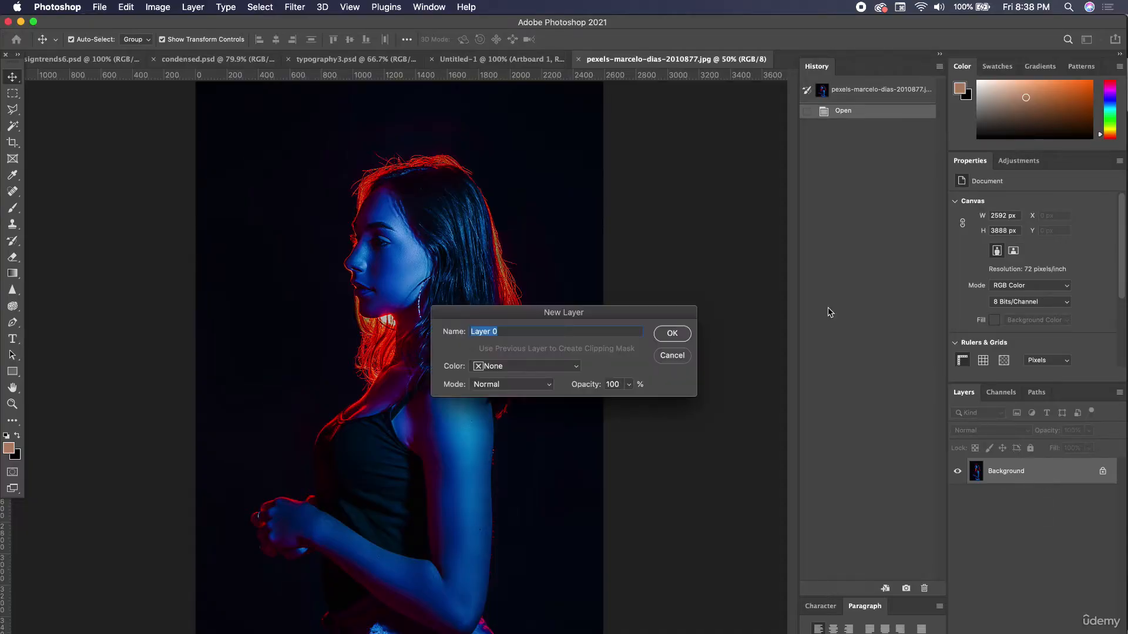
pyautogui.click(672, 334)
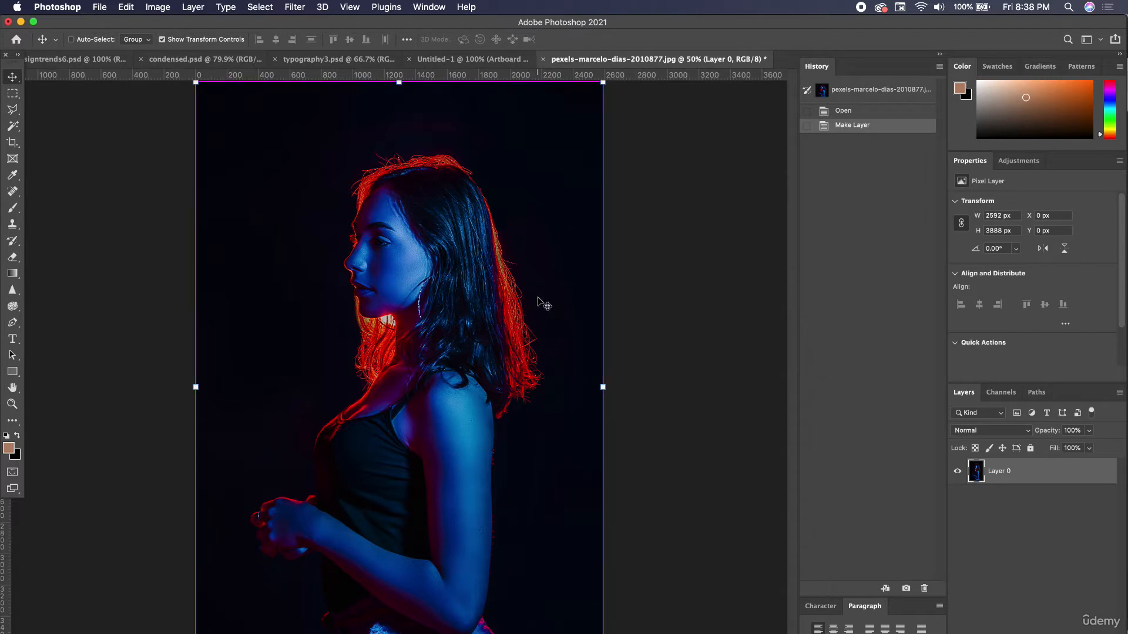
pyautogui.click(470, 59)
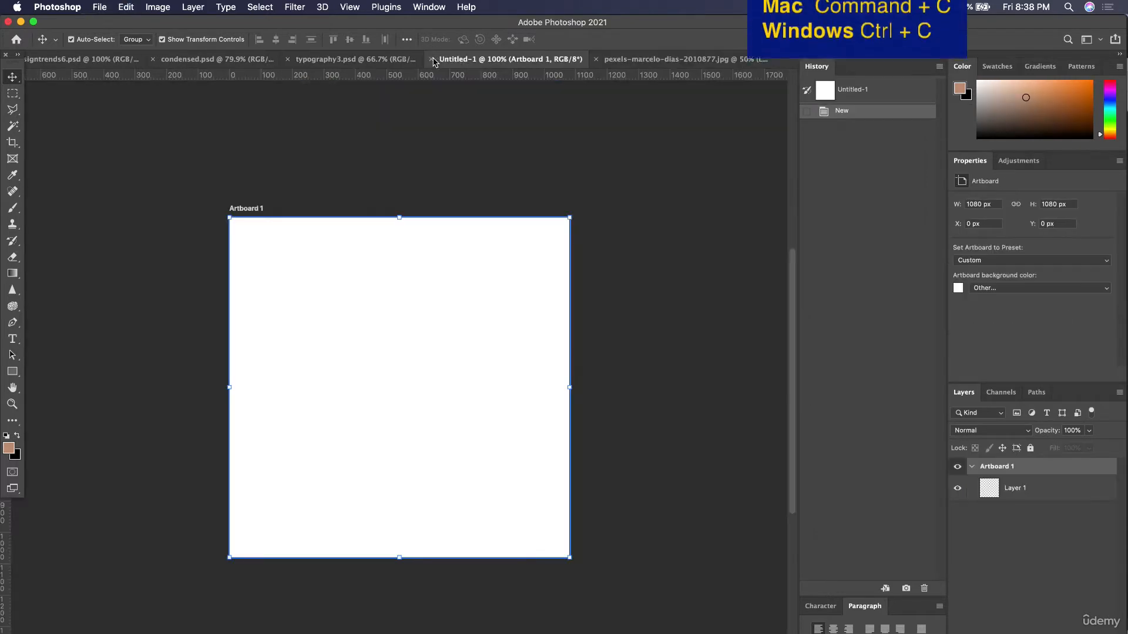
pyautogui.press('super+v')
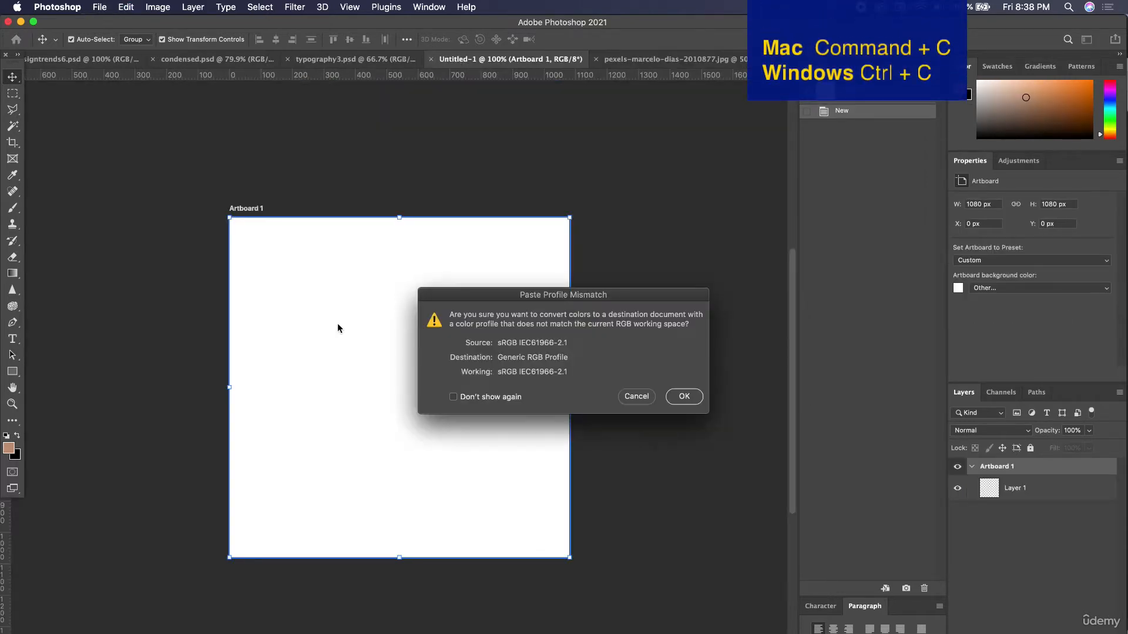
pyautogui.click(684, 398)
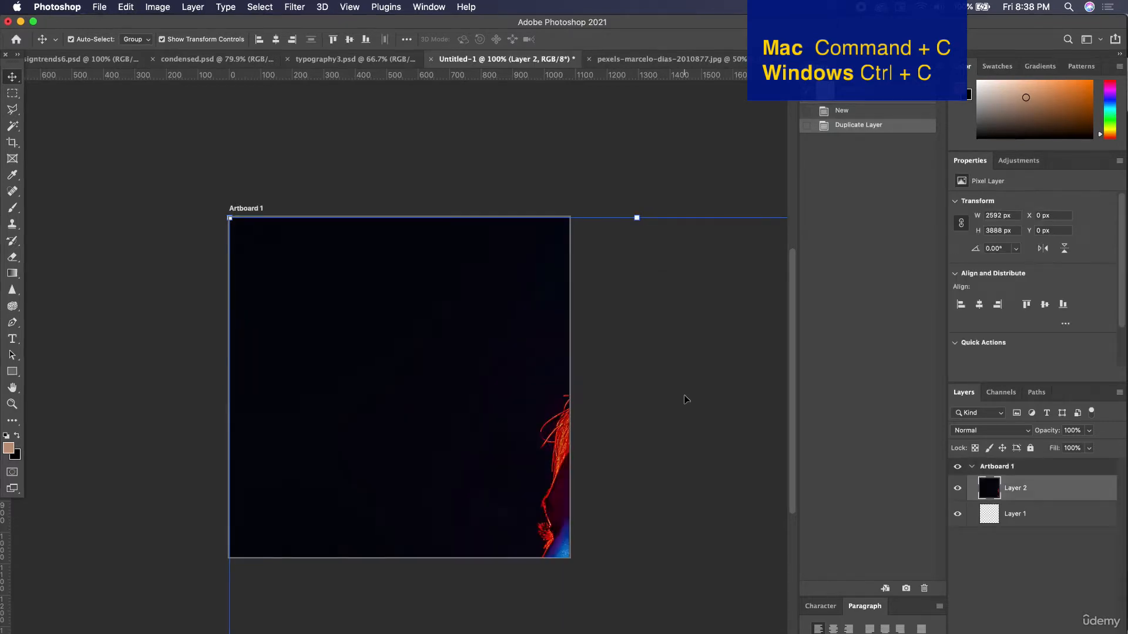
# Step: Move the pasted photo until the woman's face fills the artboard, and convert Layer 2 to a Smart Object
pyautogui.moveTo(466, 412); pyautogui.dragTo(206, 250)
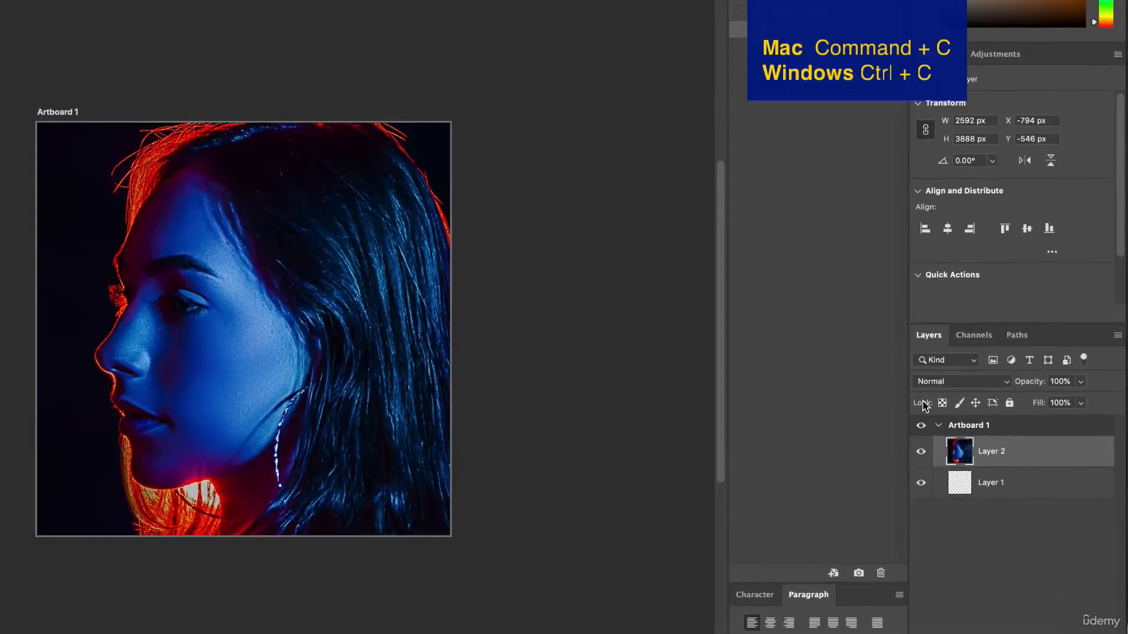
pyautogui.click(1046, 486)
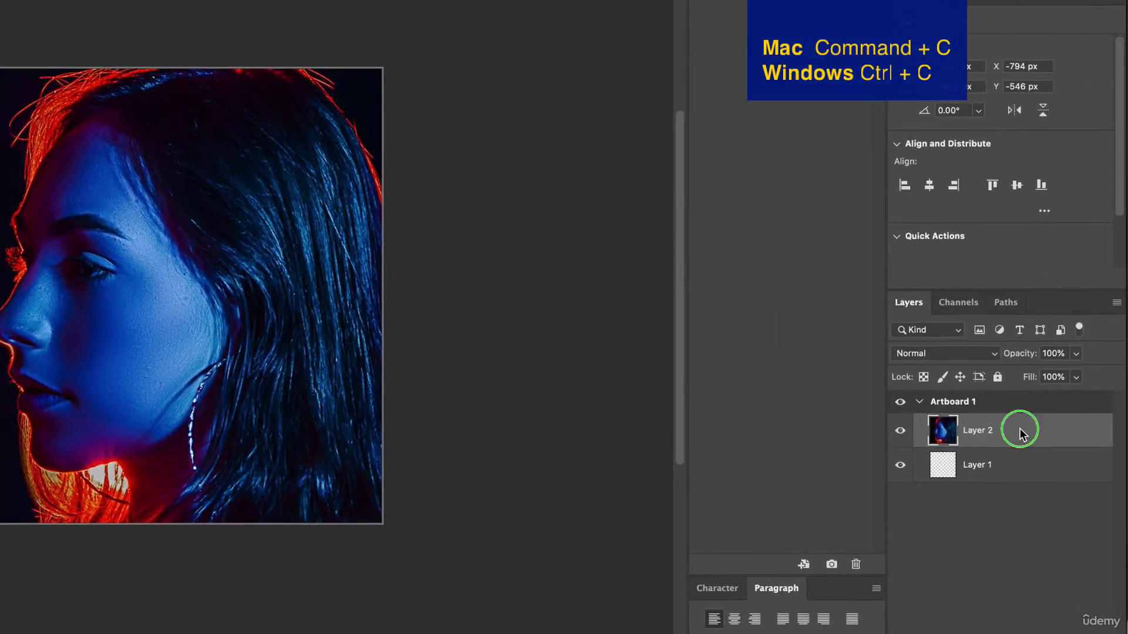
pyautogui.rightClick(1021, 433)
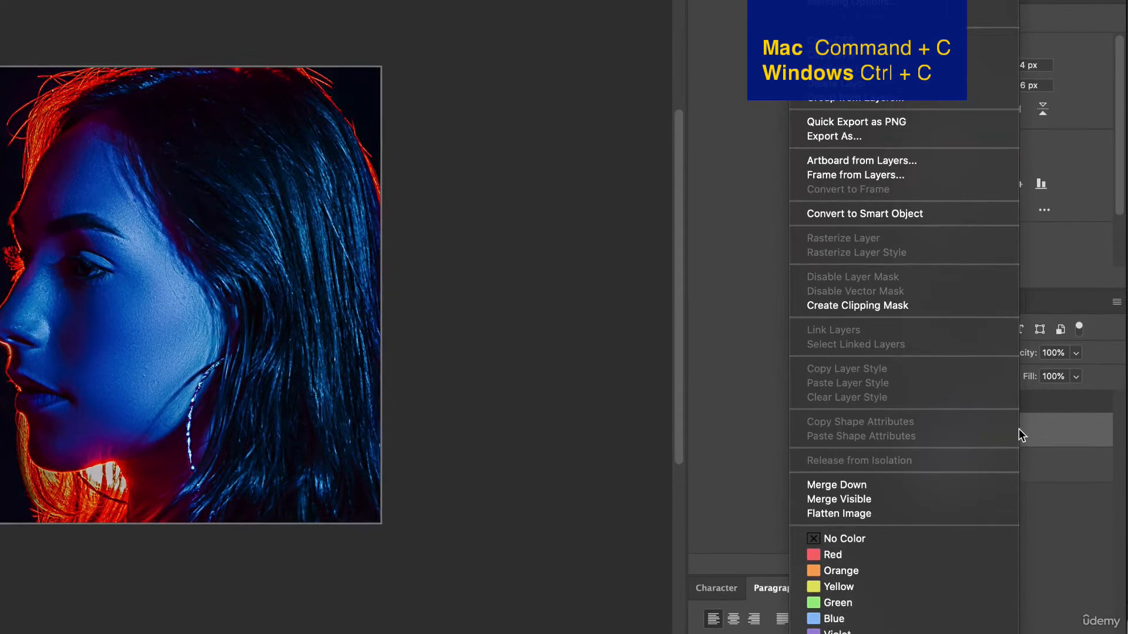
pyautogui.click(881, 216)
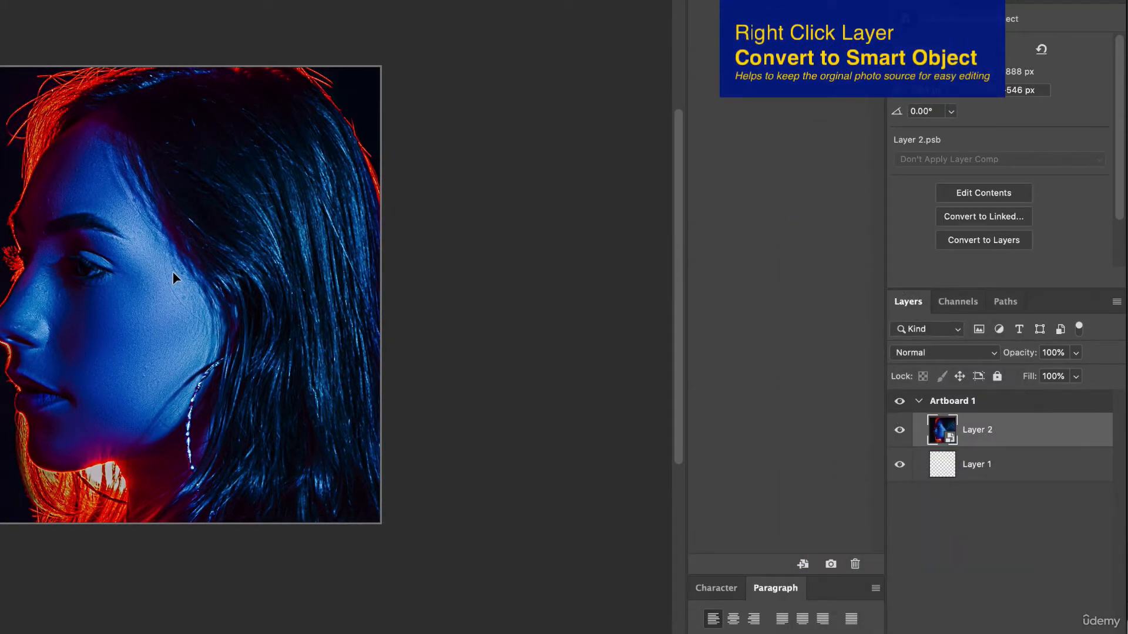
# Step: Scale the portrait to about 39% and position it over the artboard's right side at about X 191 px, Y -146 px
pyautogui.hotkey('ctrl', 't')
pyautogui.scroll(-5, 172, 271)
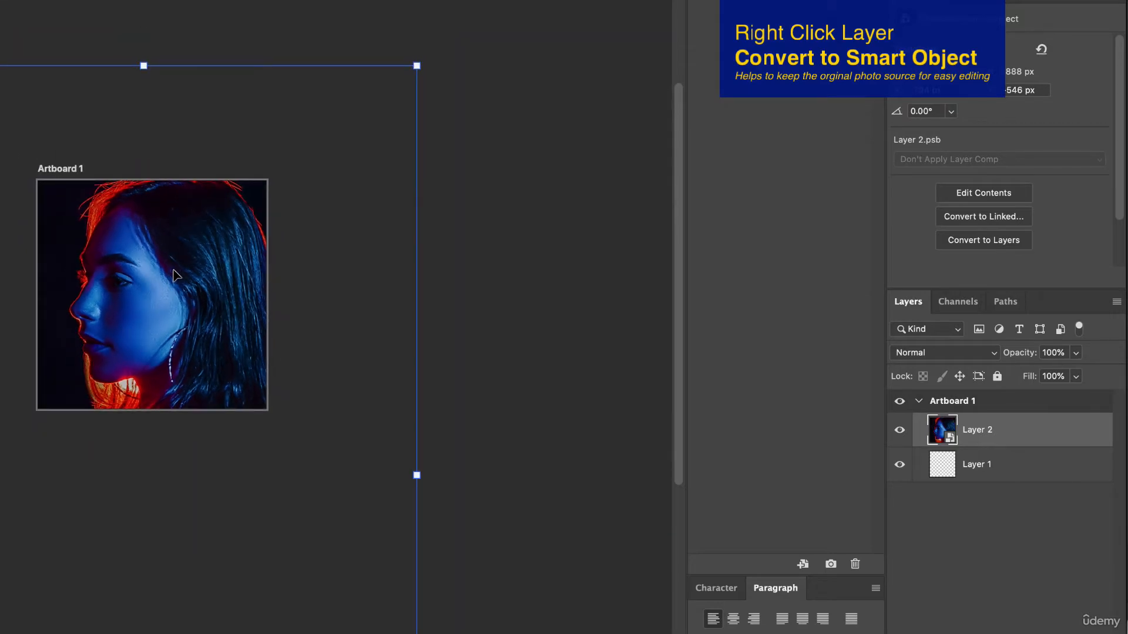
pyautogui.scroll(-2, 180, 270)
pyautogui.scroll(-5, 179, 271)
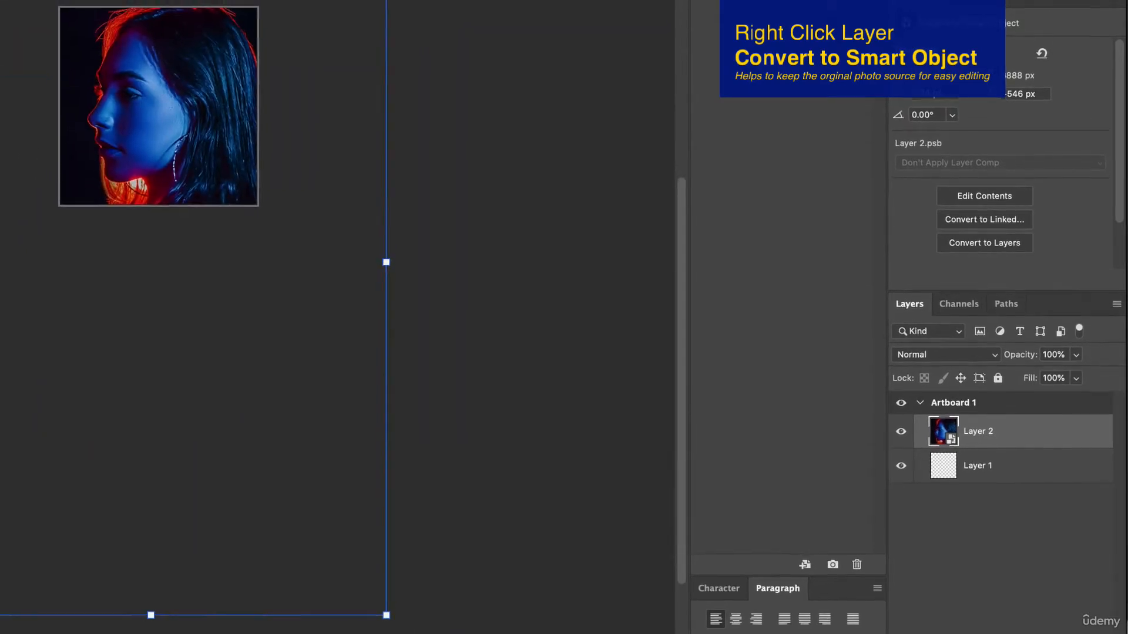
pyautogui.hotkey('ctrl', 't')
pyautogui.moveTo(493, 16); pyautogui.dragTo(329, 408)
pyautogui.moveTo(327, 463); pyautogui.dragTo(458, 200)
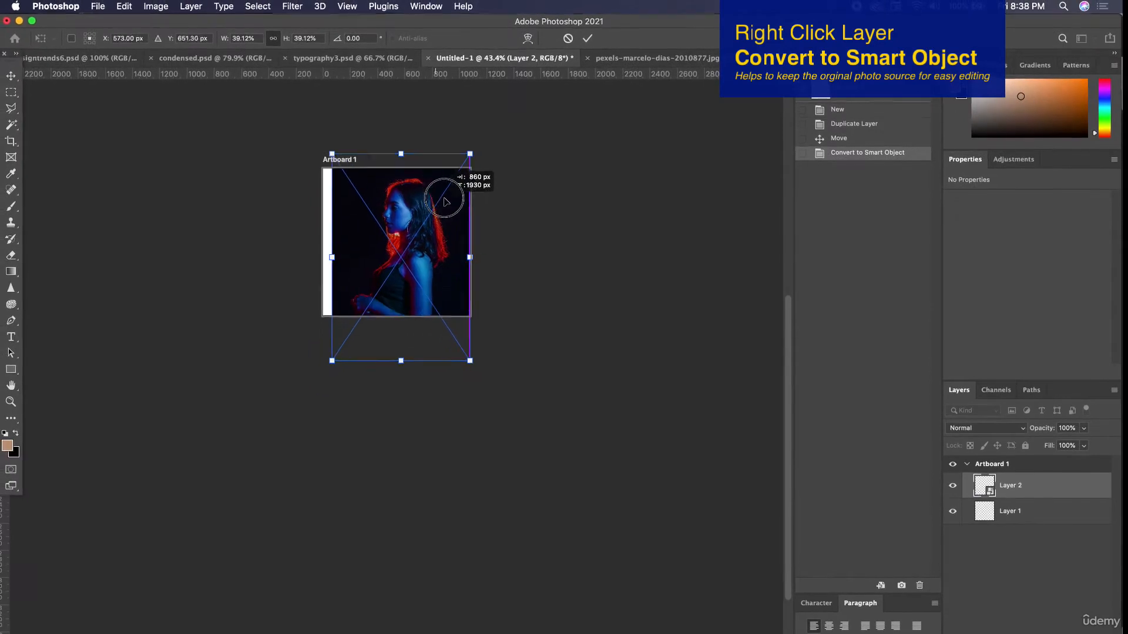
pyautogui.press('Return')
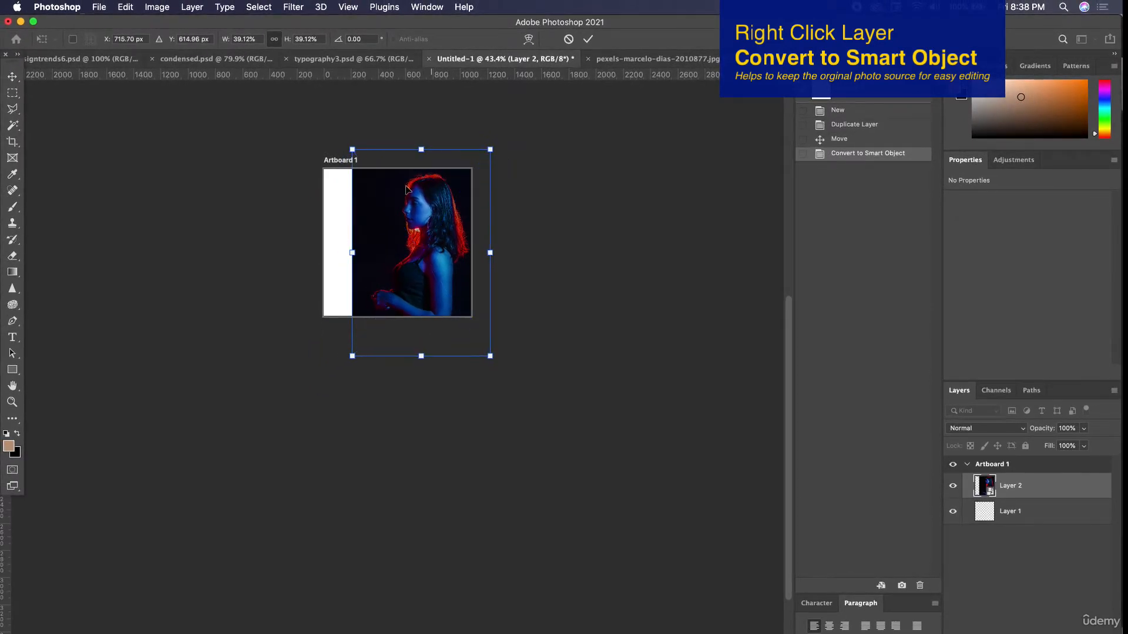
pyautogui.scroll(5, 406, 188)
pyautogui.scroll(4, 406, 190)
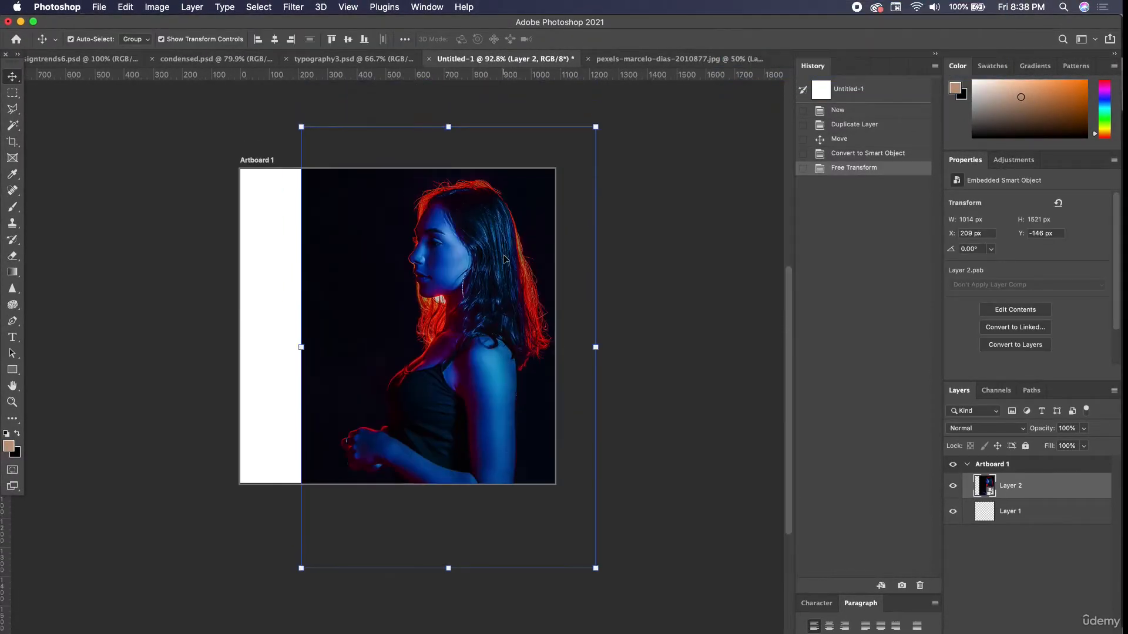
pyautogui.moveTo(504, 259); pyautogui.dragTo(499, 259)
# Step: Select the woman in Layer 2 with Select Subject and copy the selection into a new layer
pyautogui.click(258, 7)
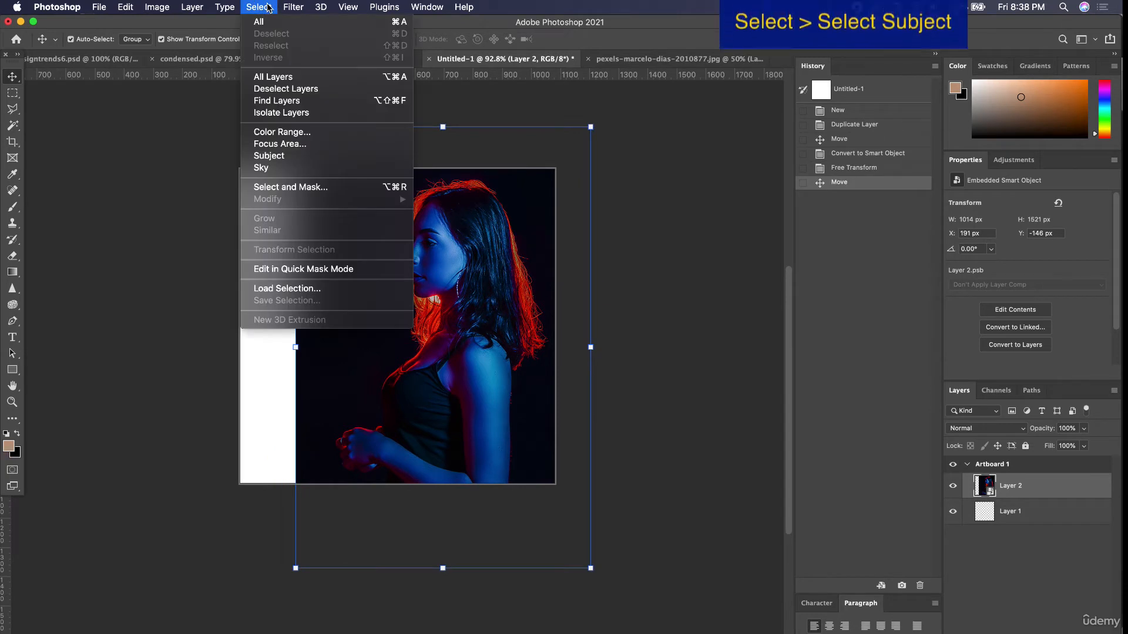
pyautogui.click(287, 154)
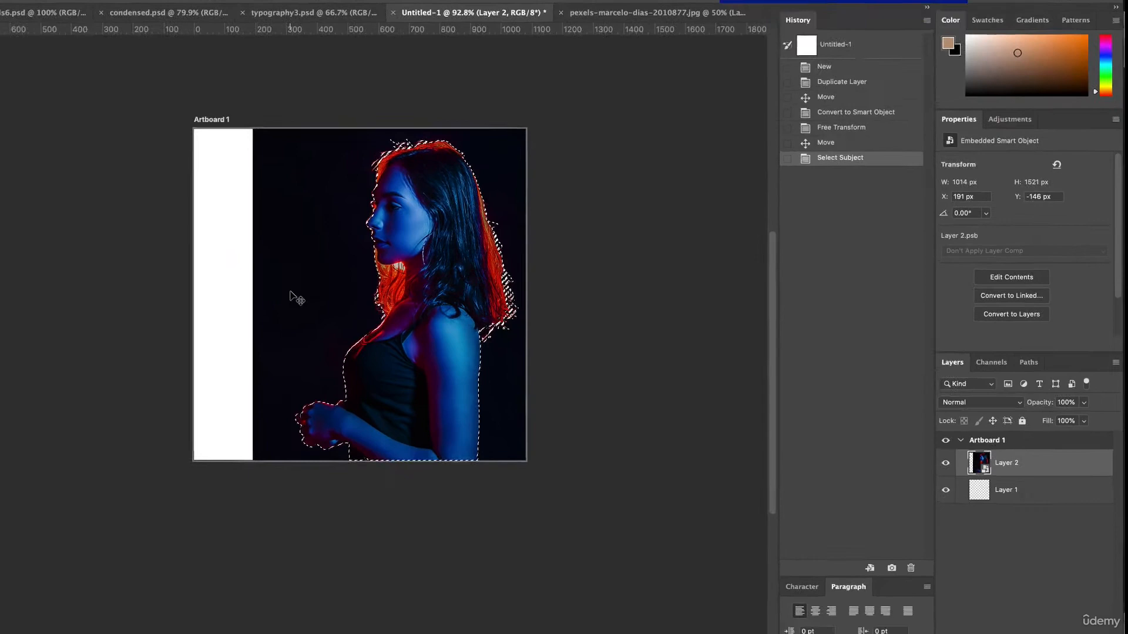
pyautogui.press('super+j')
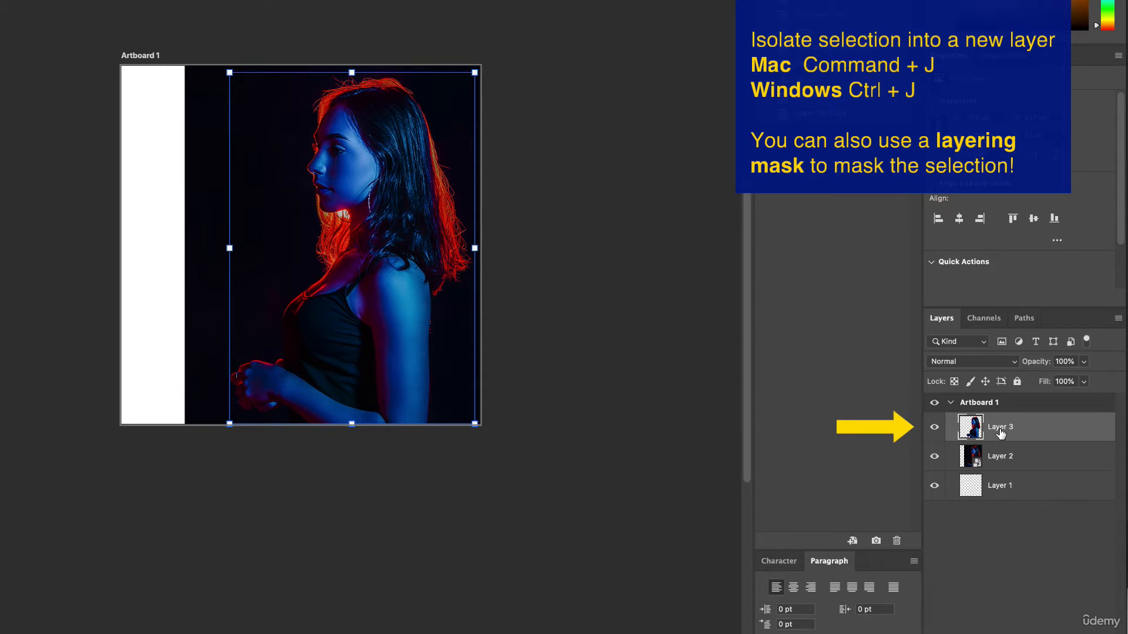
pyautogui.moveTo(322, 129); pyautogui.dragTo(248, 129)
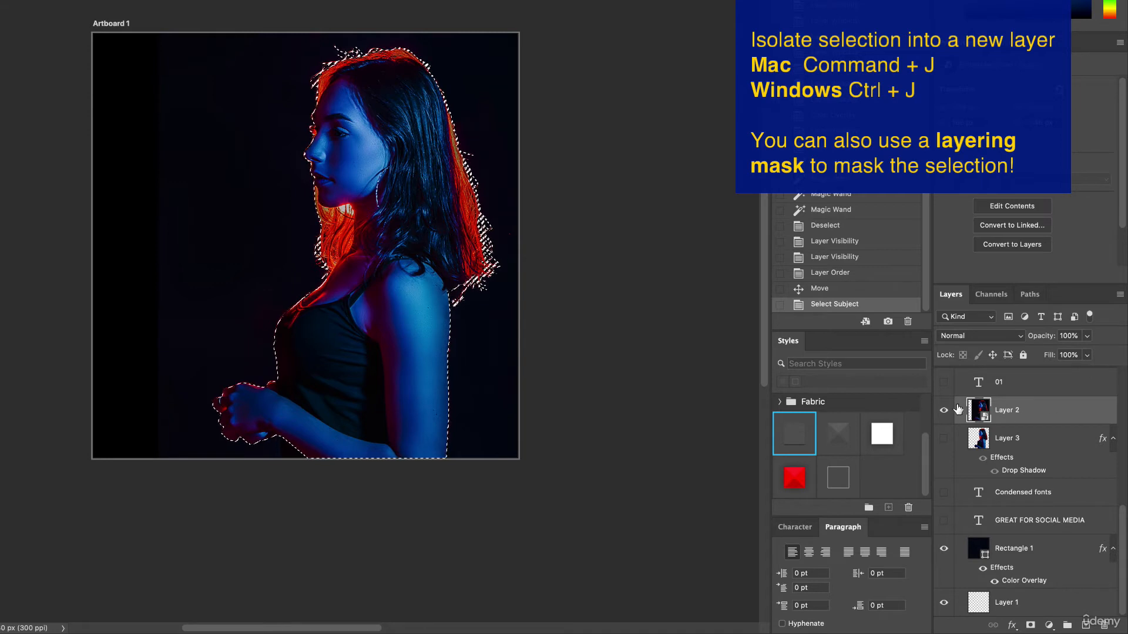
# Step: Try isolating the woman on Layer 2 with a layer mask made from the subject selection, and delete that mask
pyautogui.click(1031, 627)
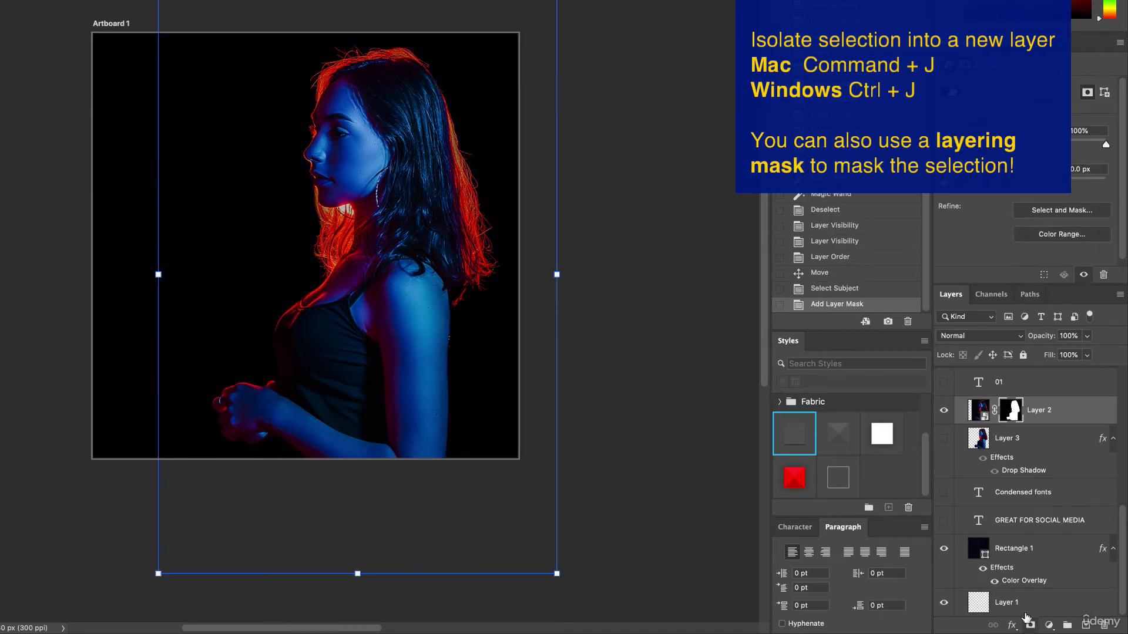
pyautogui.moveTo(468, 233); pyautogui.dragTo(417, 179)
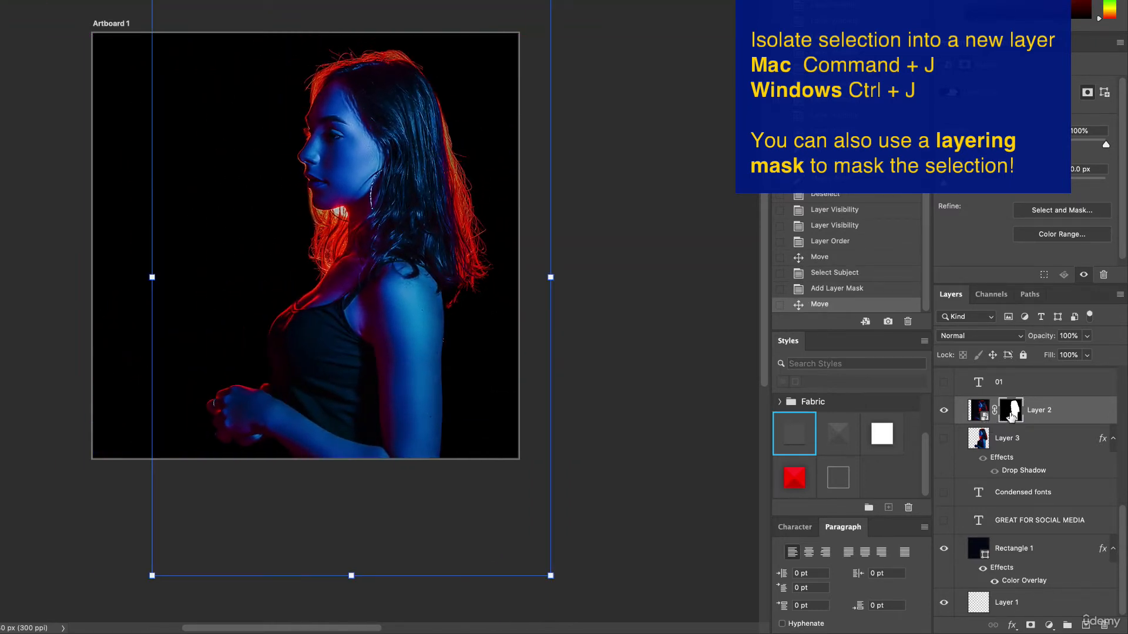
pyautogui.press('Delete')
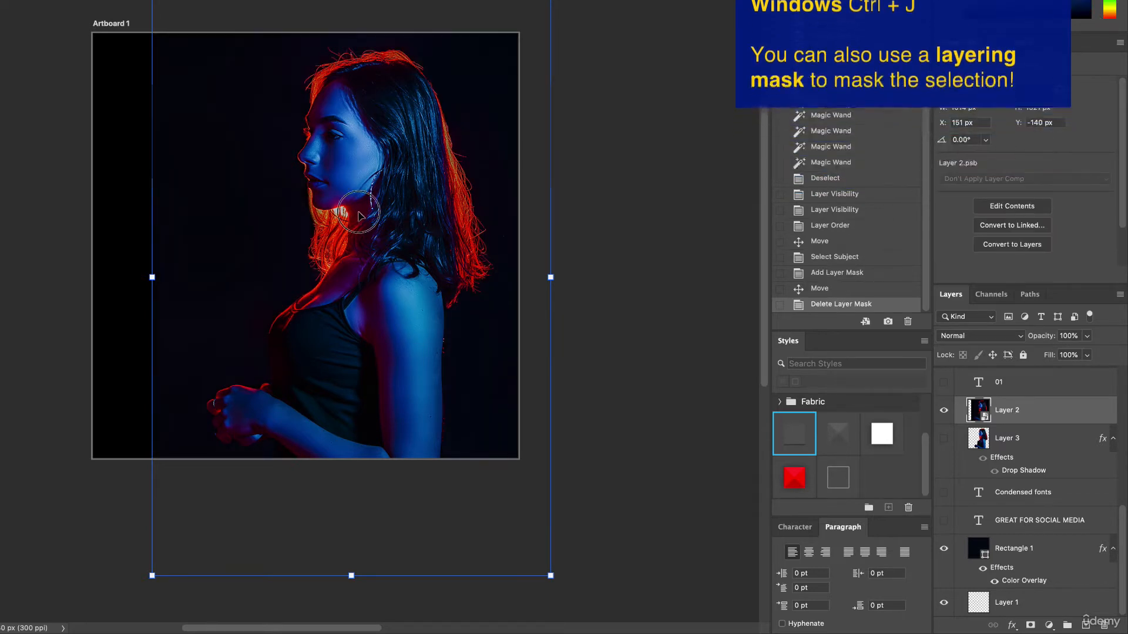
pyautogui.moveTo(393, 238); pyautogui.dragTo(324, 210)
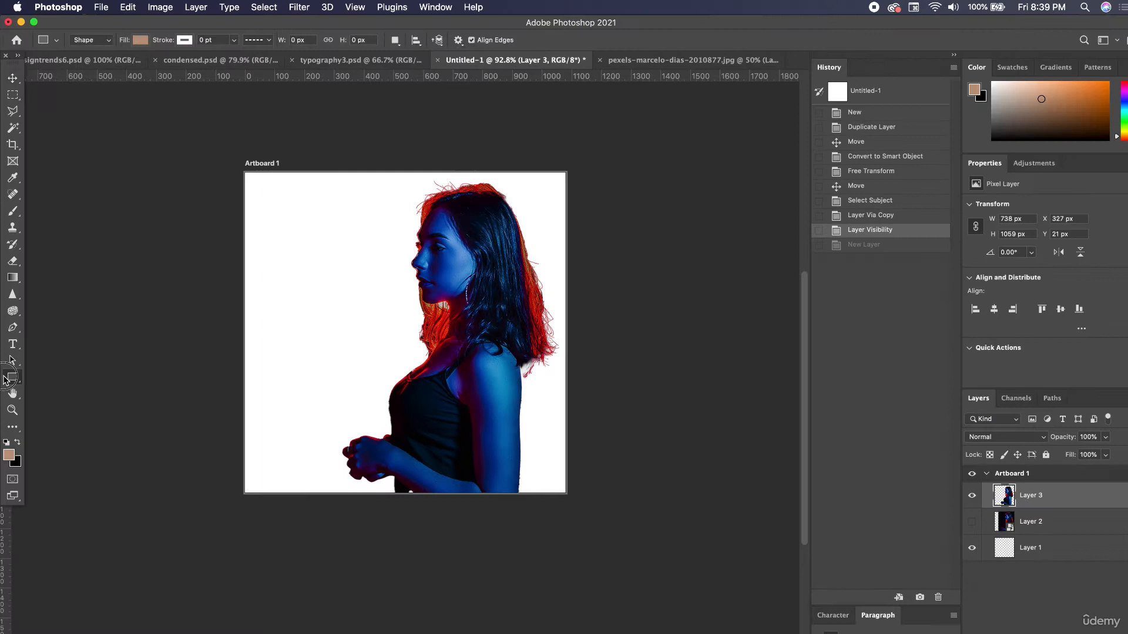
pyautogui.rightClick(13, 377)
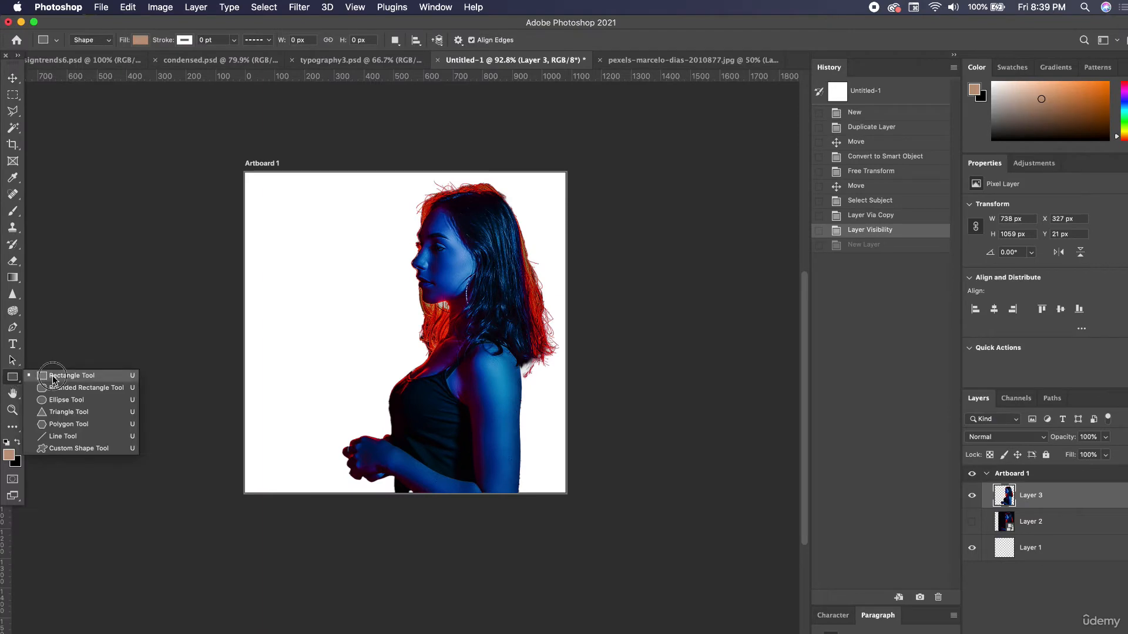
pyautogui.click(59, 372)
pyautogui.click(140, 41)
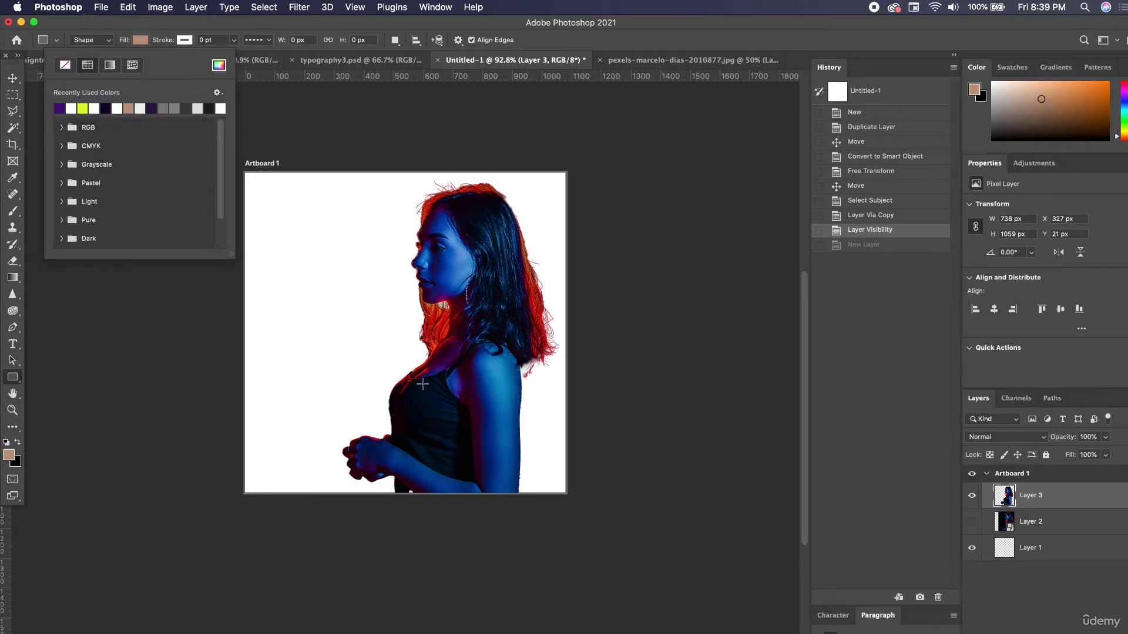
pyautogui.click(161, 29)
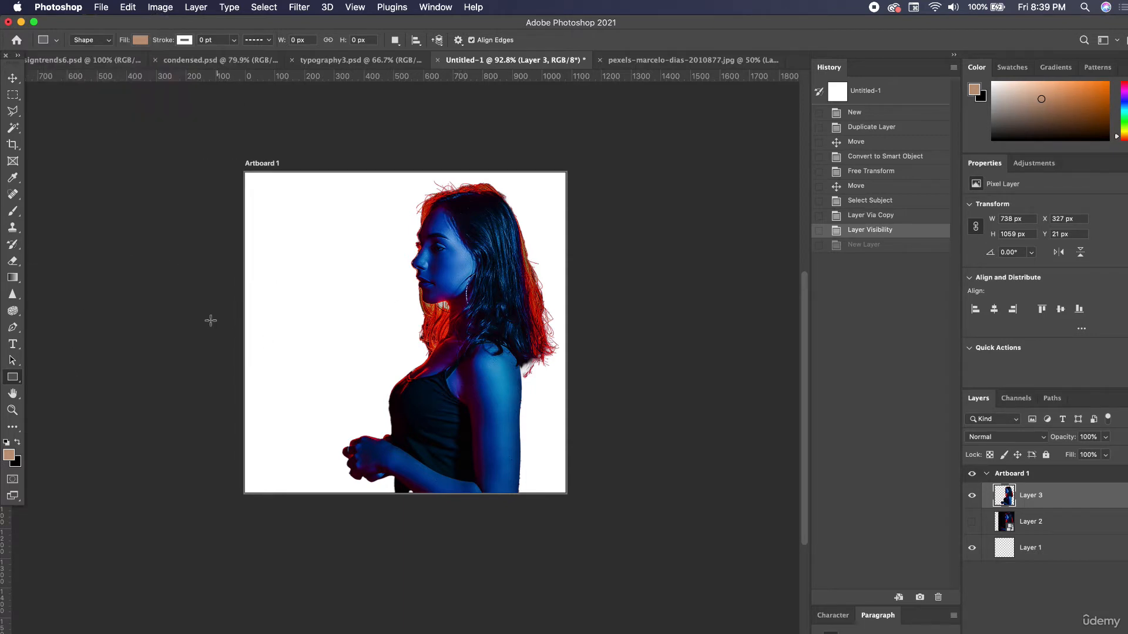
# Step: Sample the near-black colour of the woman's top as the foreground colour
pyautogui.click(13, 178)
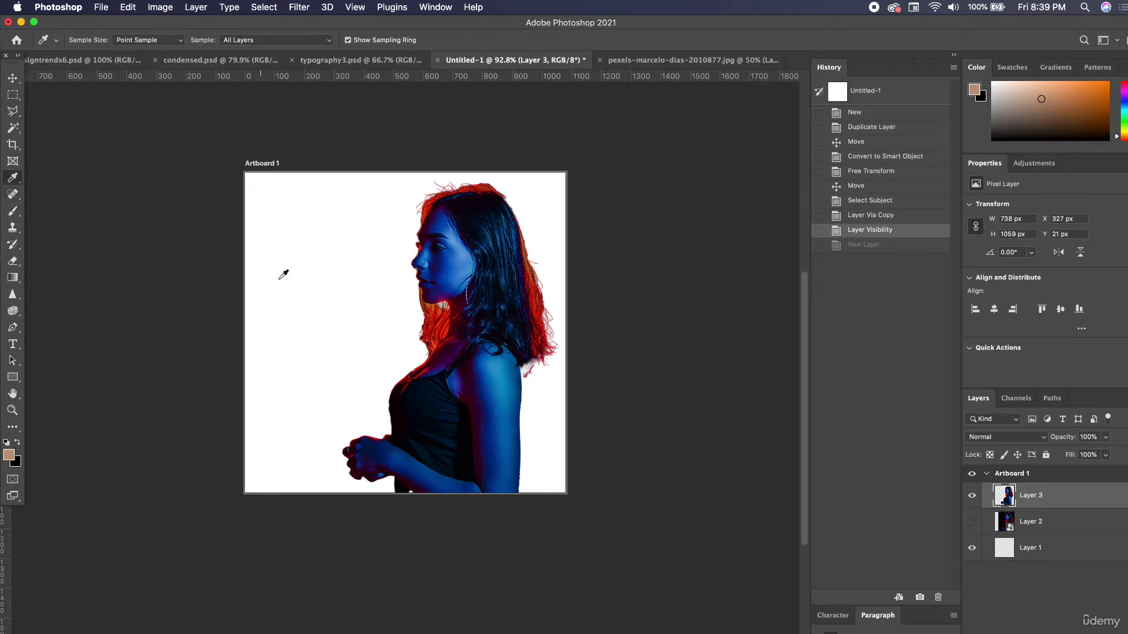
pyautogui.click(456, 456)
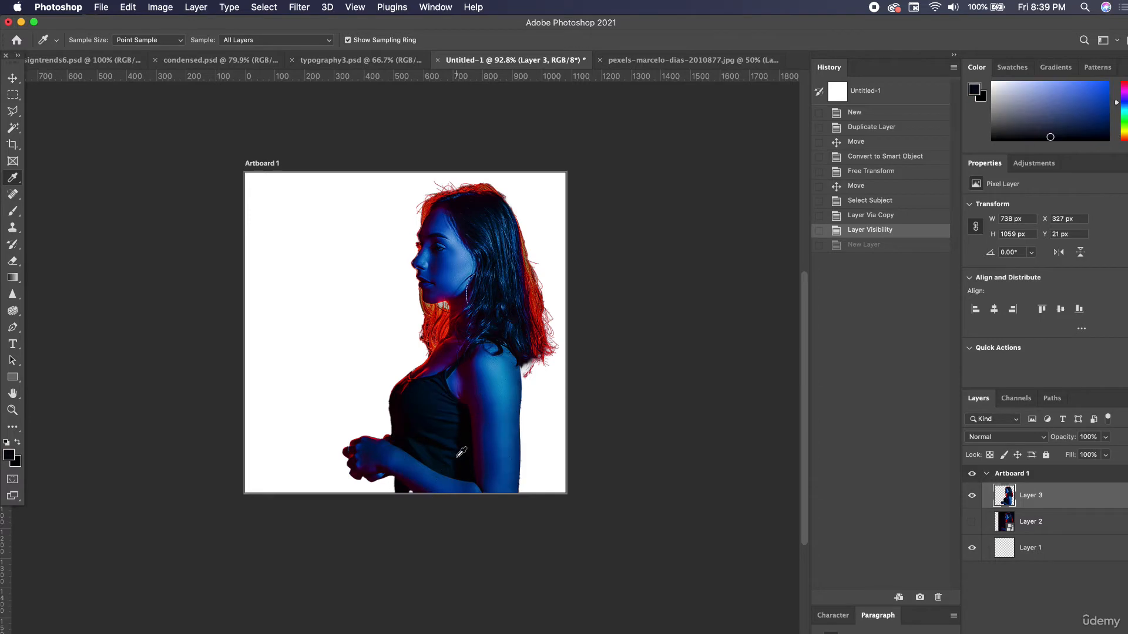
pyautogui.click(13, 278)
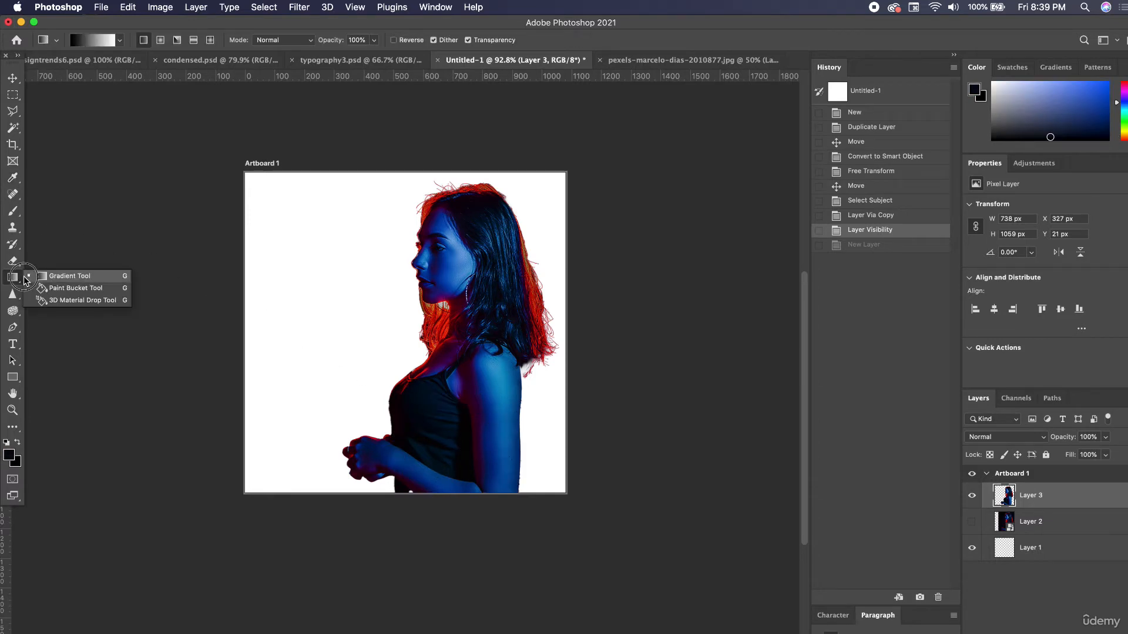
# Step: Draw a near-black rectangle about 1445 x 1355 px over the whole artboard and place it beneath Layer 3
pyautogui.click(17, 379)
pyautogui.moveTo(227, 156); pyautogui.dragTo(655, 557)
pyautogui.moveTo(1035, 511); pyautogui.dragTo(1052, 536)
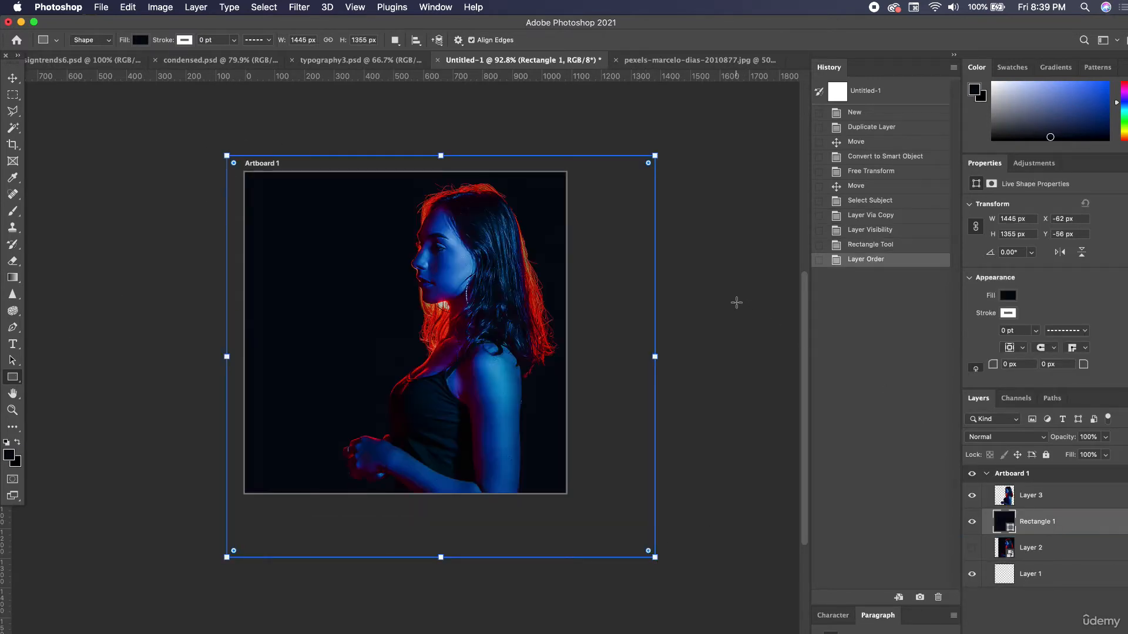
pyautogui.click(737, 303)
pyautogui.click(600, 470)
pyautogui.click(13, 78)
pyautogui.click(100, 161)
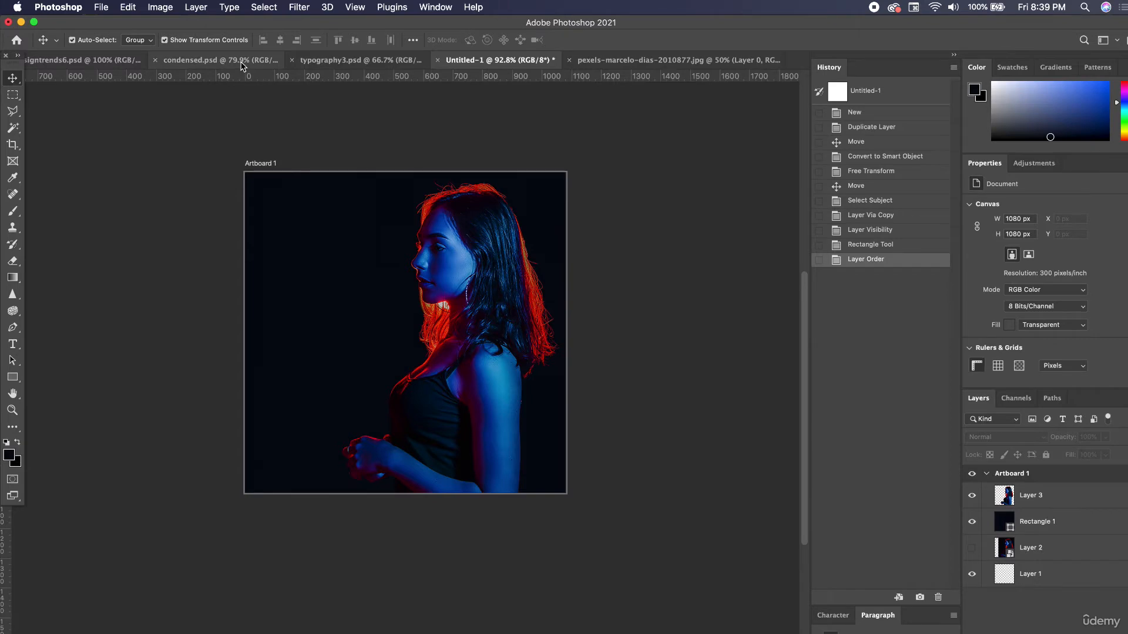
# Step: Switch to condensed.psd and examine the typefaces of the CONDENSED text samples on Artboard 1
pyautogui.click(221, 60)
pyautogui.hscroll(-8, 280, 294)
pyautogui.scroll(4, 429, 341)
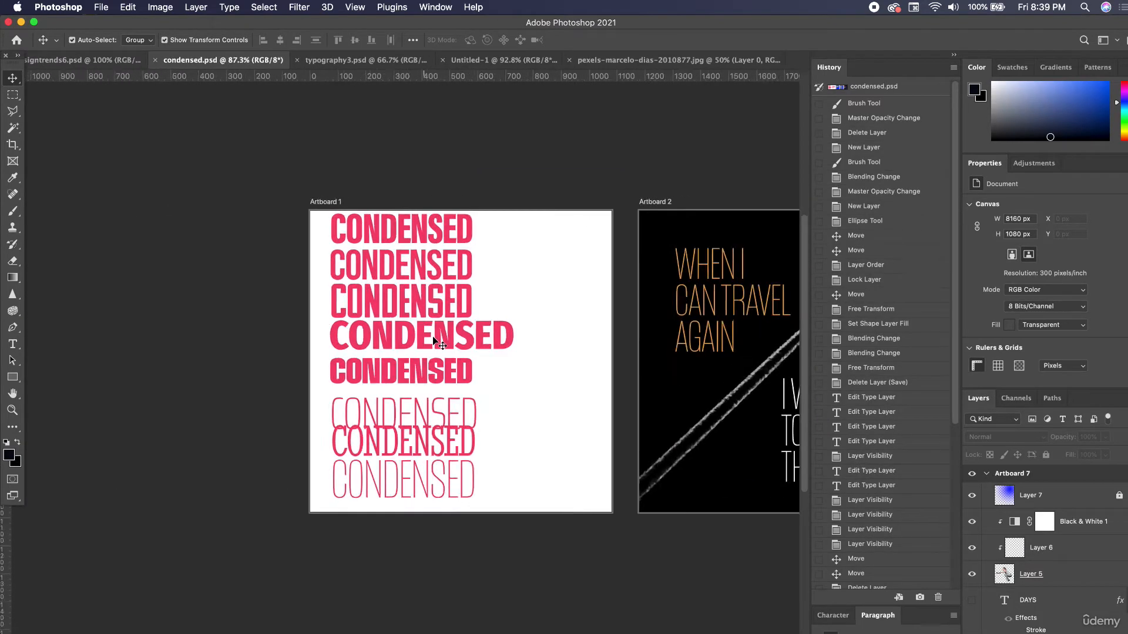
pyautogui.click(433, 203)
pyautogui.hscroll(7, 434, 215)
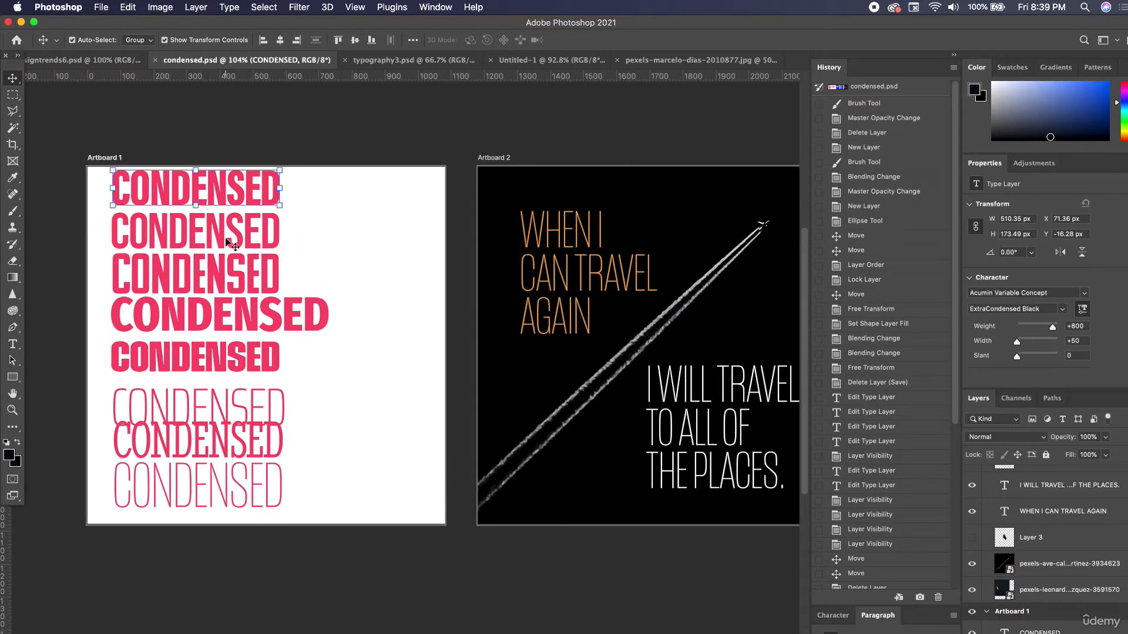
pyautogui.click(232, 240)
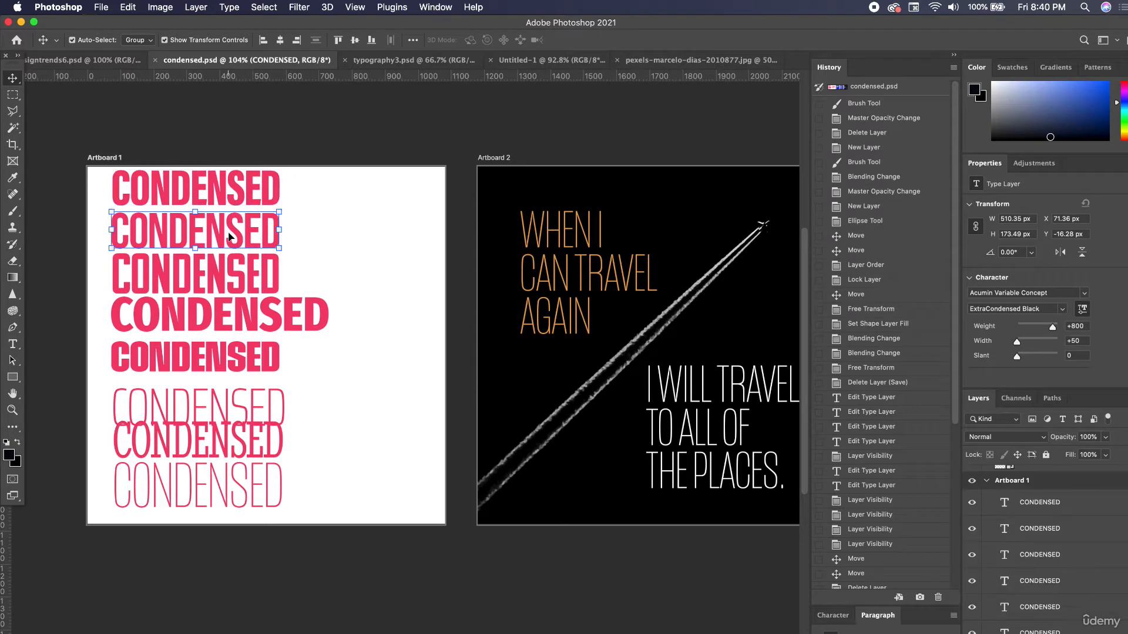
pyautogui.click(224, 276)
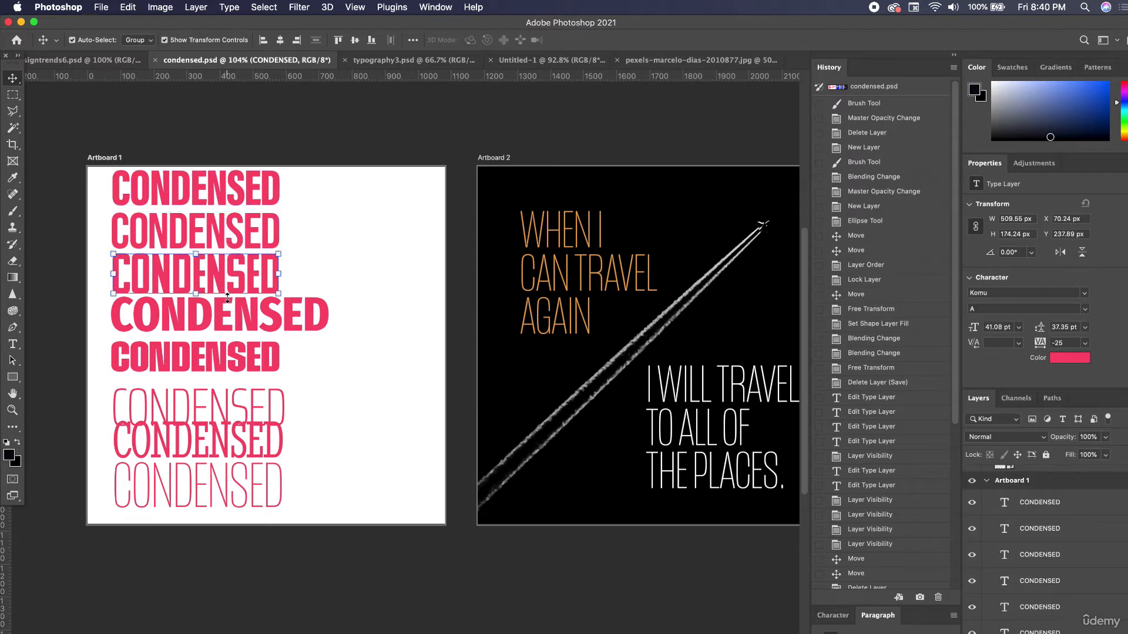
pyautogui.click(229, 320)
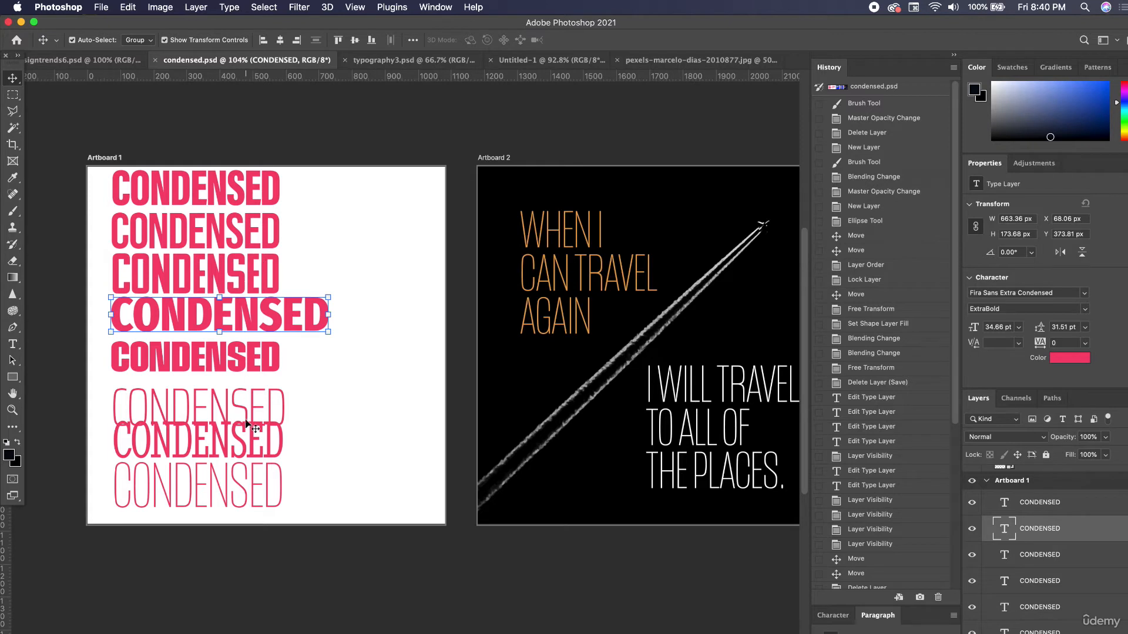
pyautogui.click(236, 481)
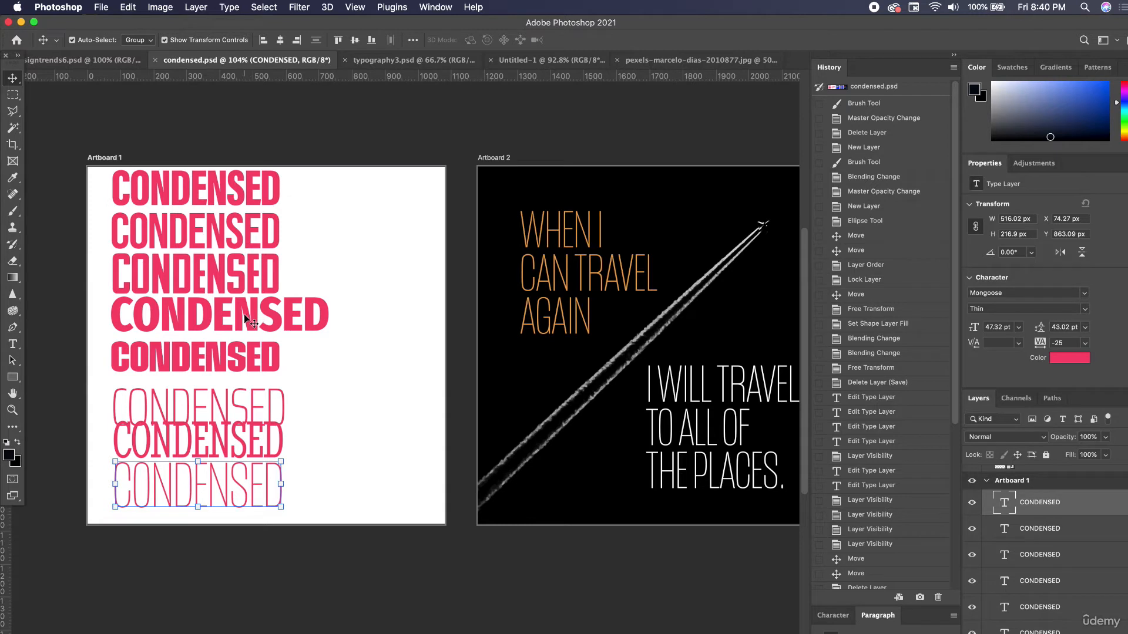
# Step: Copy the CONDENSED sample set in Komu A into the Untitled-1 artboard, beside the woman's face
pyautogui.click(264, 273)
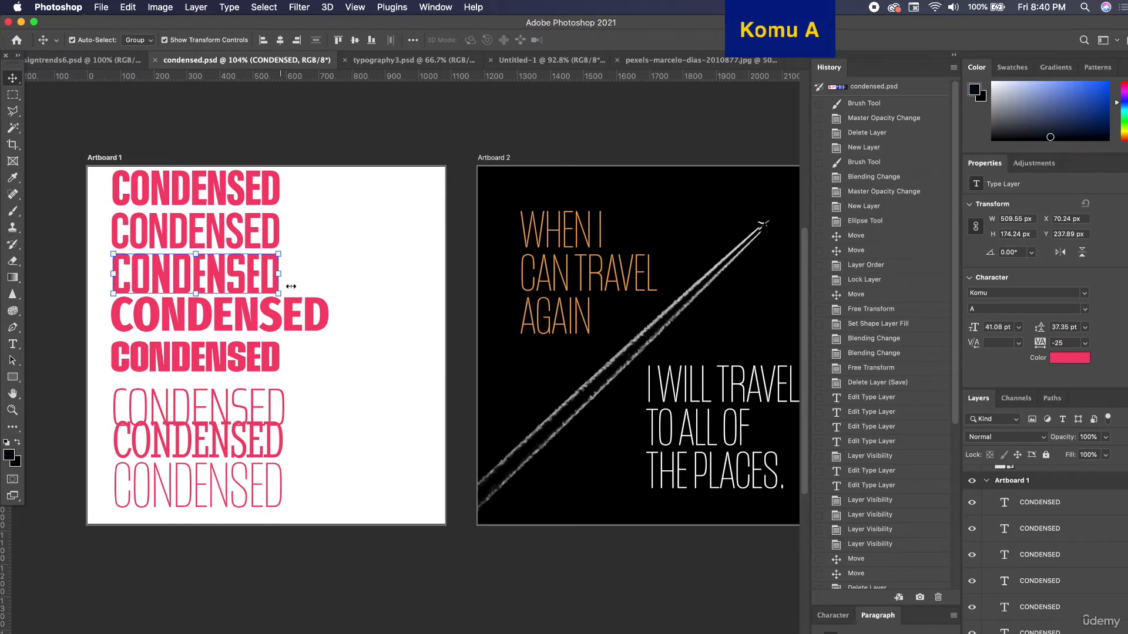
pyautogui.click(1085, 310)
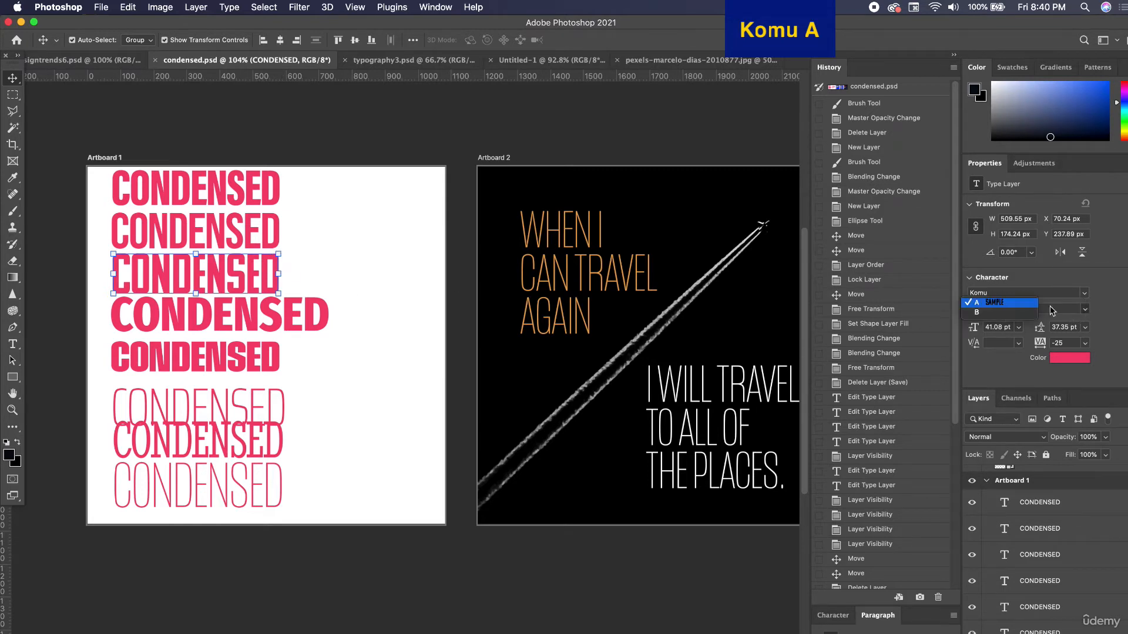
pyautogui.click(990, 302)
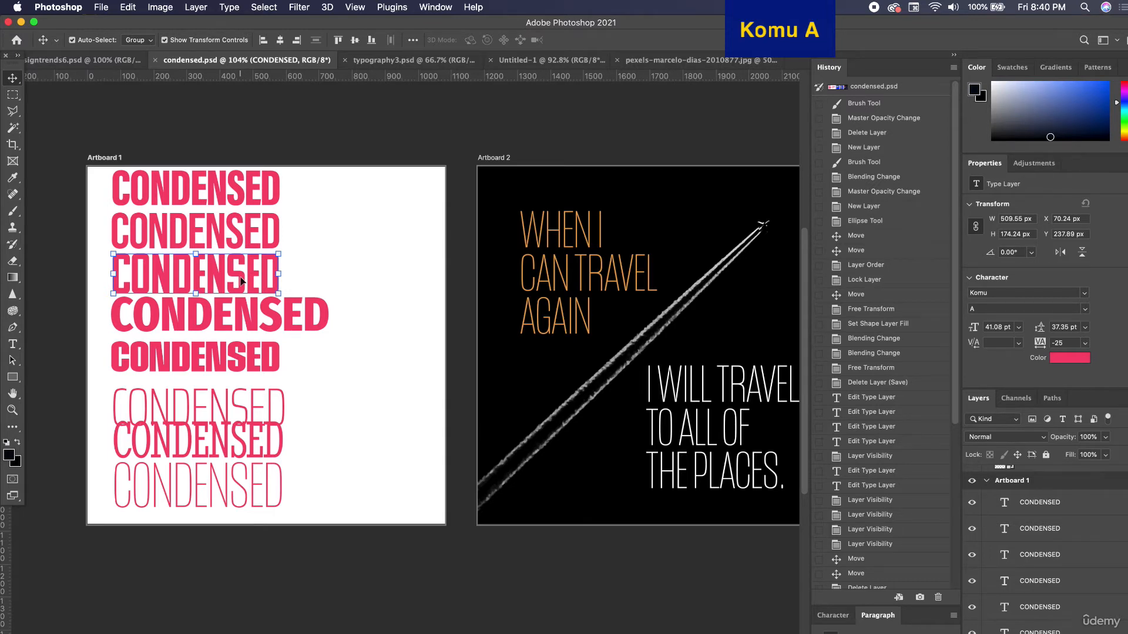
pyautogui.moveTo(241, 281); pyautogui.dragTo(317, 247)
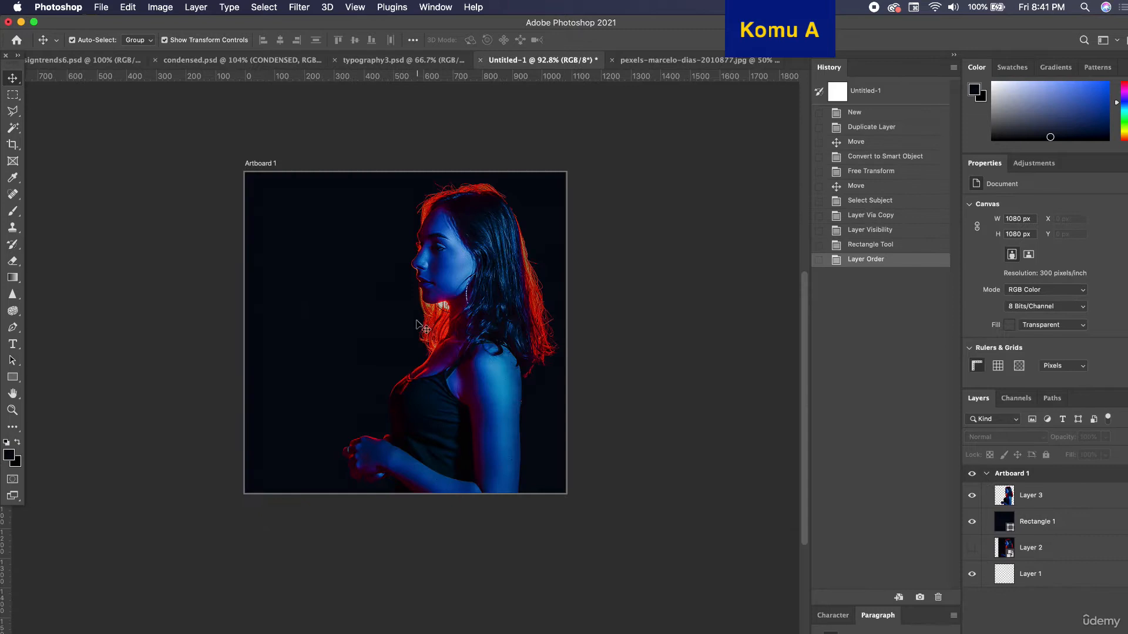
pyautogui.moveTo(418, 325); pyautogui.dragTo(311, 242)
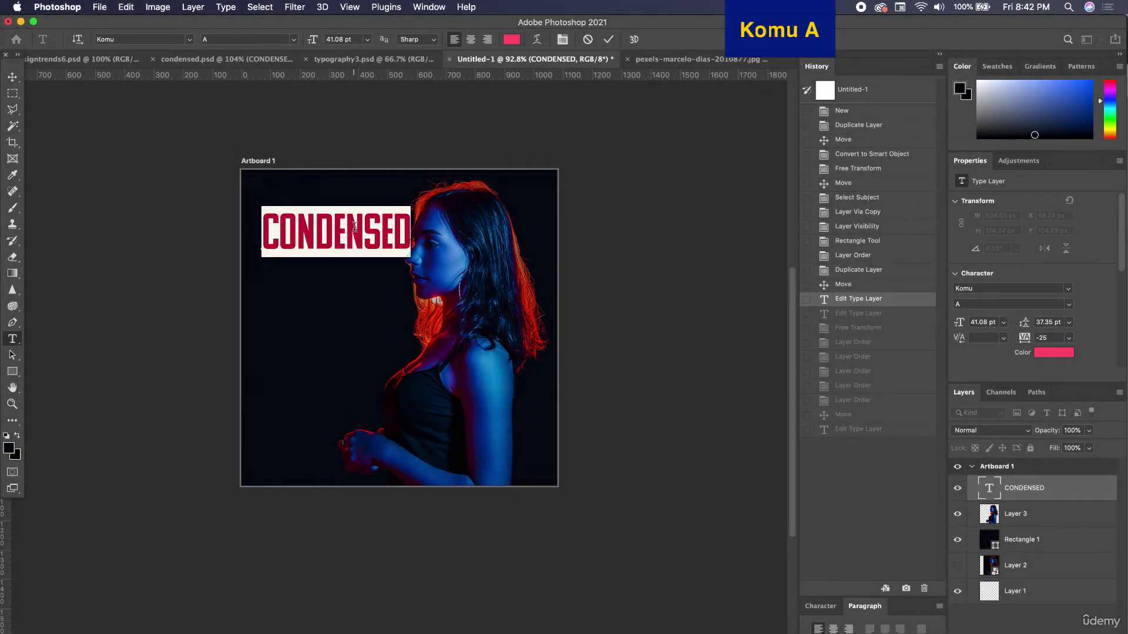
# Step: Replace the copied text with "GREAT FOR SOCIAL MEDIA", one word per line
pyautogui.write('GREAT')
pyautogui.press('Return')
pyautogui.write('FOR')
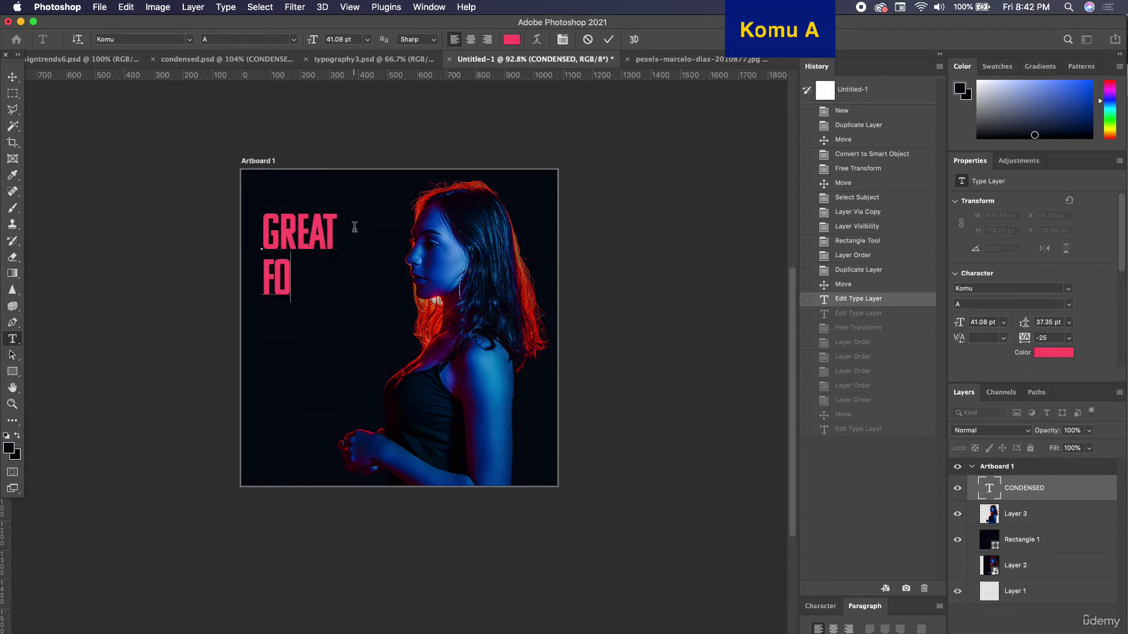
pyautogui.press('Return')
pyautogui.write('SOCIAL')
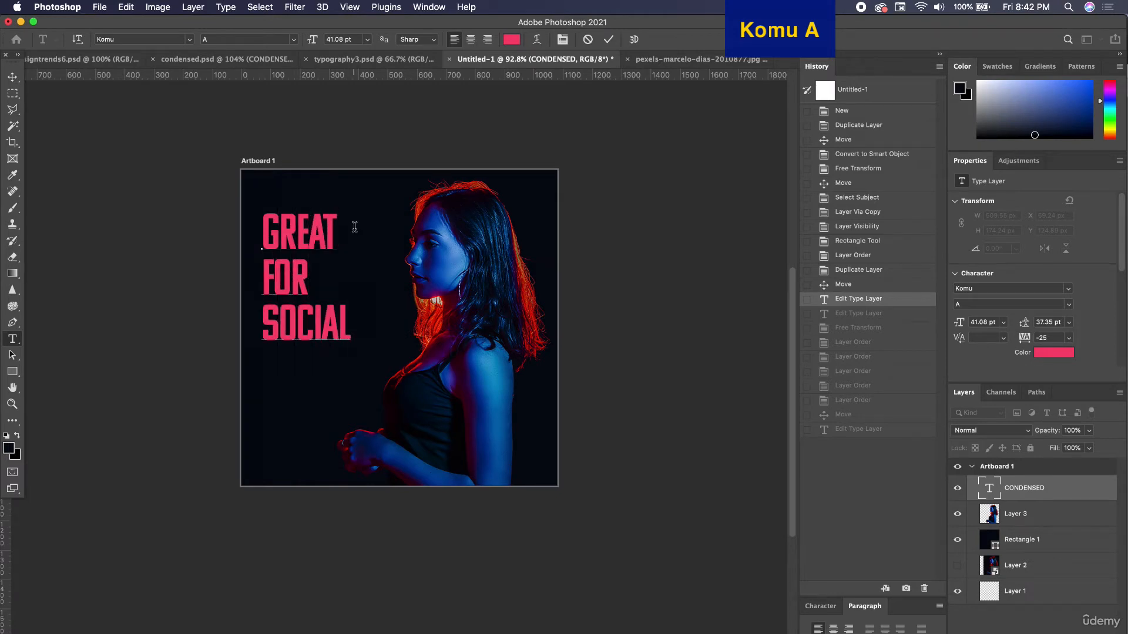
pyautogui.press('Return')
pyautogui.write('MEDIA')
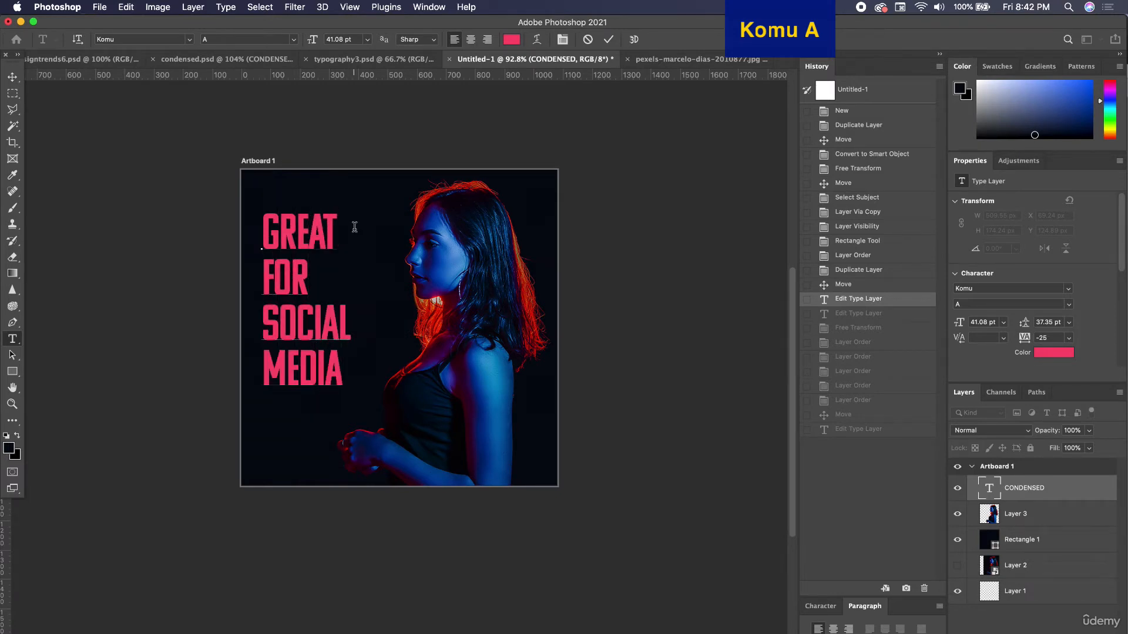
pyautogui.click(12, 77)
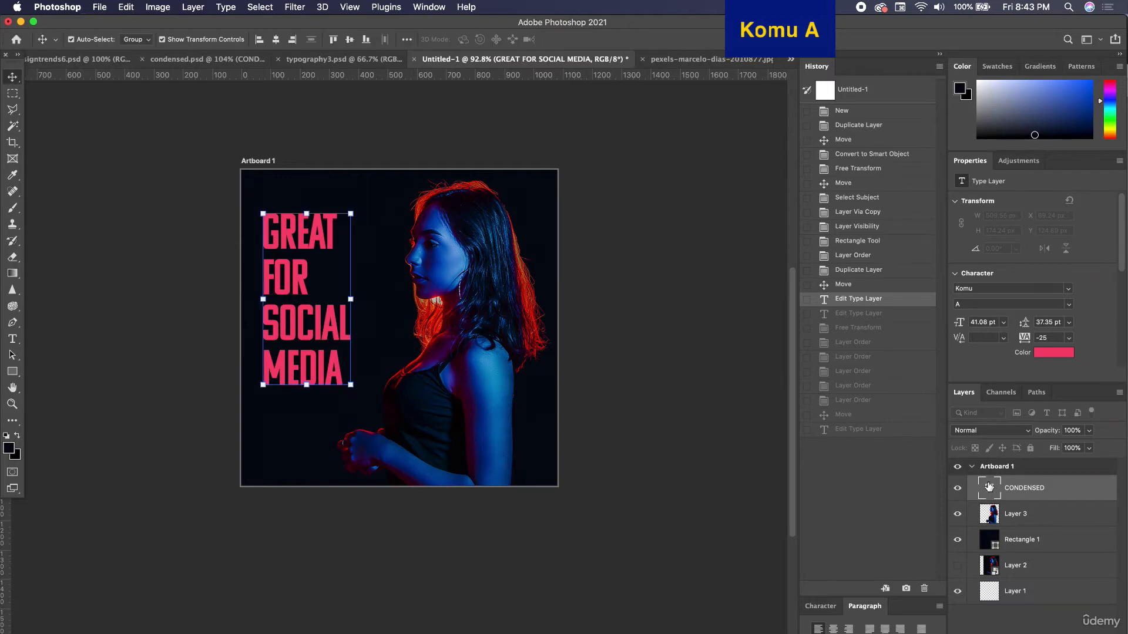
# Step: Tighten the leading of the whole GREAT FOR SOCIAL MEDIA text to 31 pt
pyautogui.doubleClick(991, 488)
pyautogui.scroll(3, 66, 108)
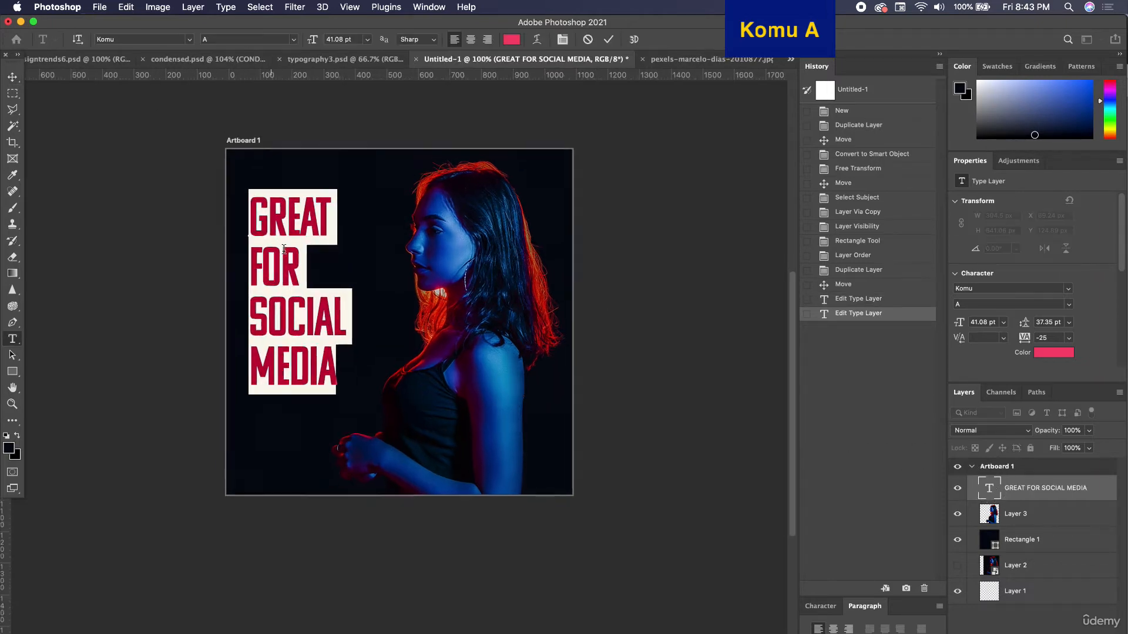
pyautogui.click(12, 77)
pyautogui.scroll(3, 124, 173)
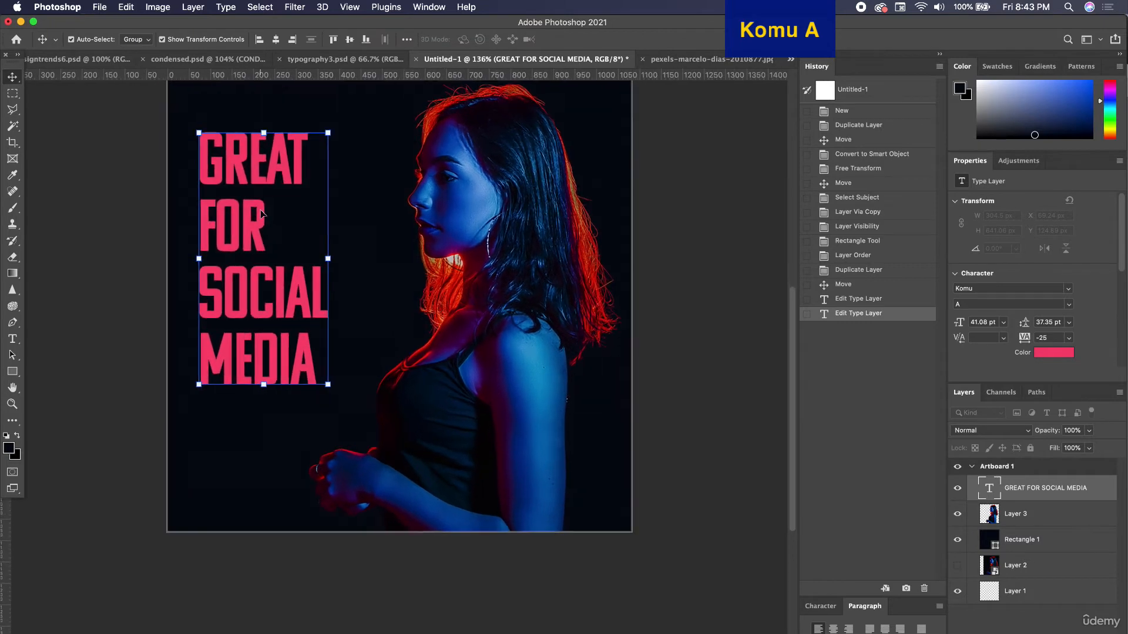
pyautogui.scroll(2, 260, 226)
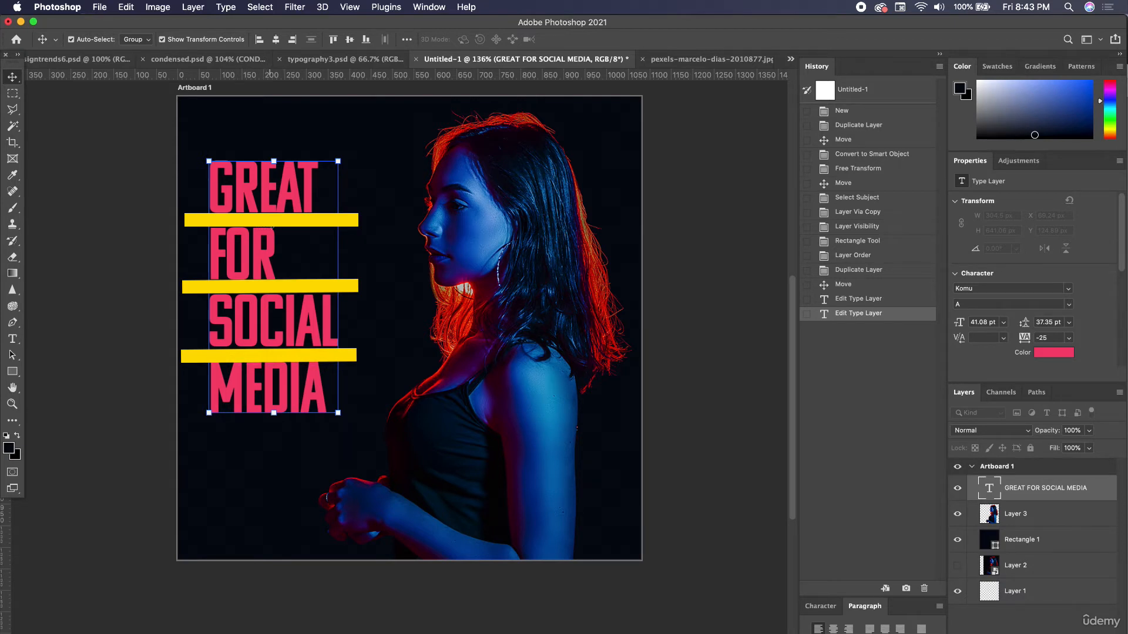
pyautogui.doubleClick(989, 486)
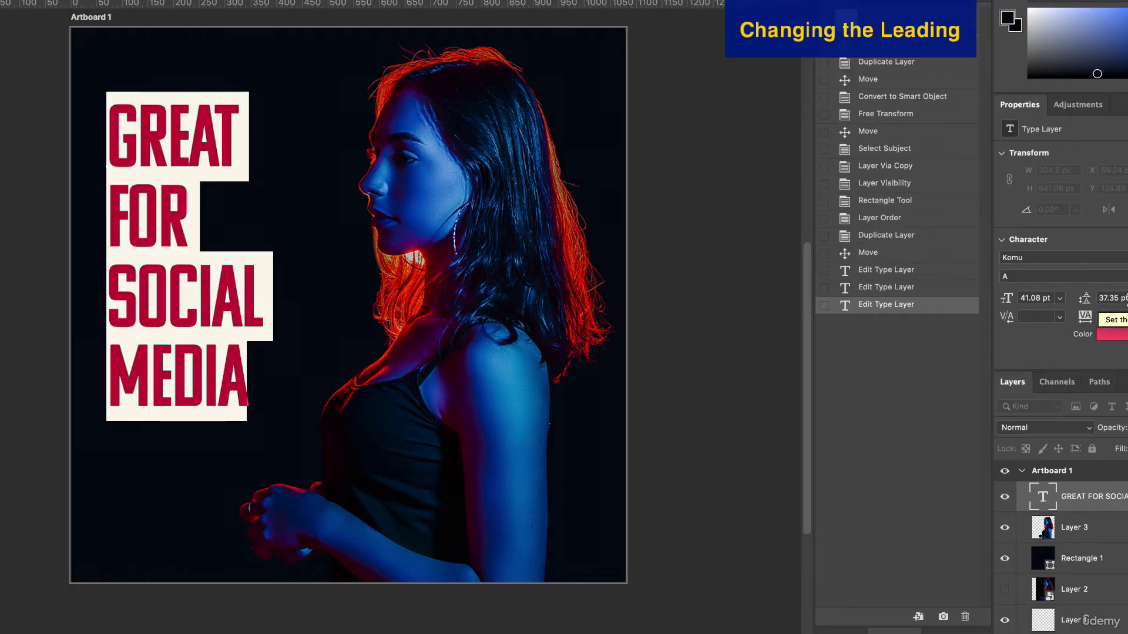
pyautogui.moveTo(1088, 303); pyautogui.dragTo(1083, 302)
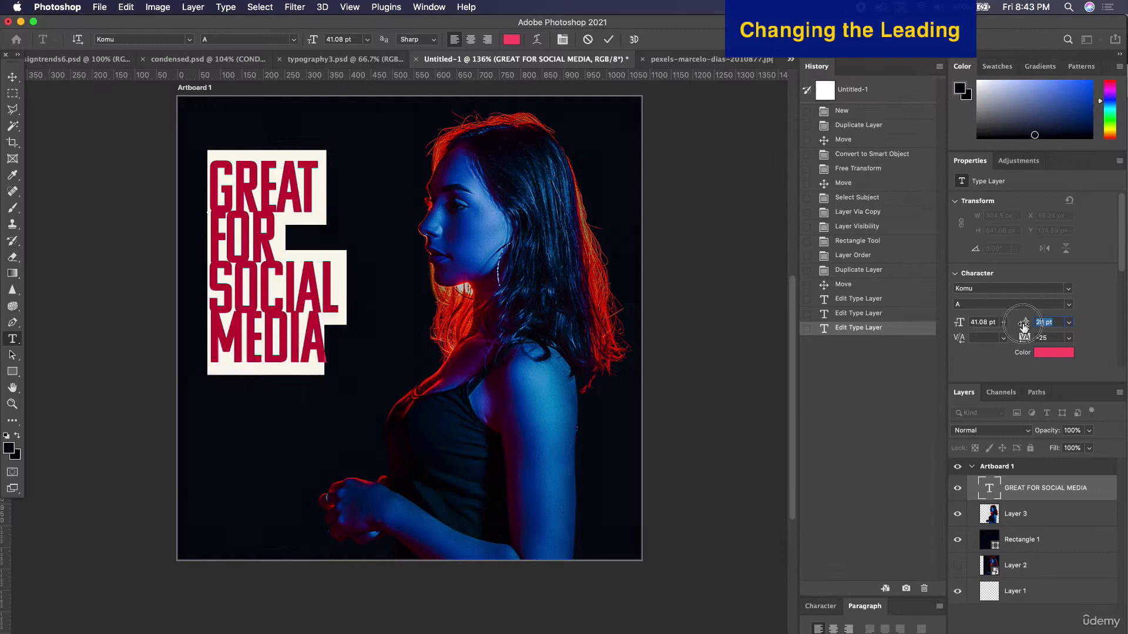
pyautogui.moveTo(1024, 325); pyautogui.dragTo(1027, 327)
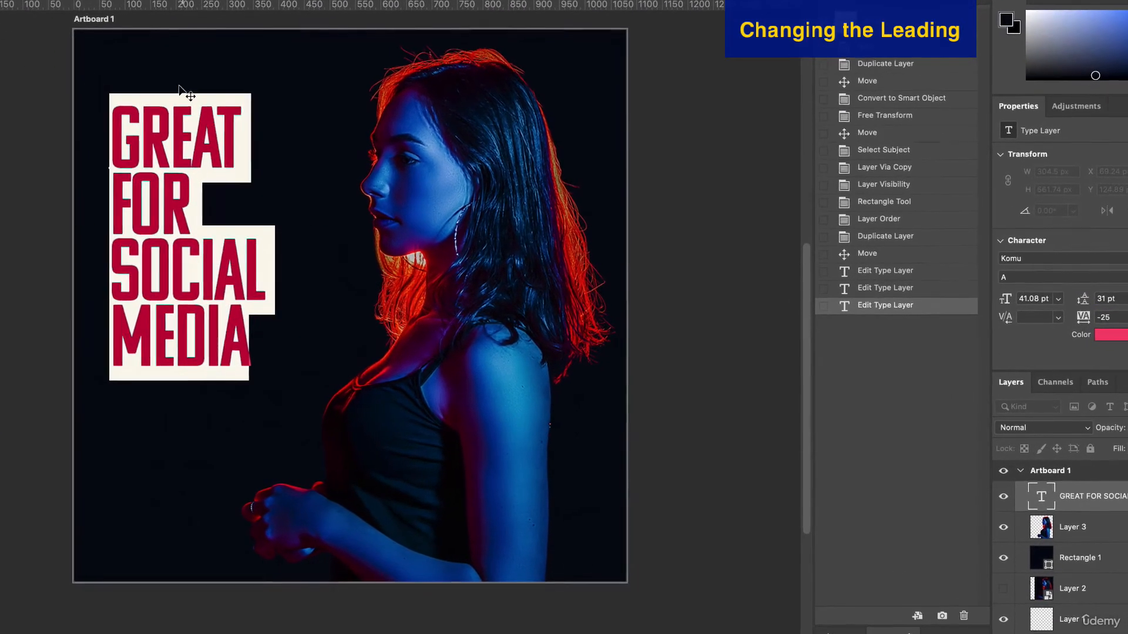
# Step: Enlarge the heading text to about 435 x 802 px and position it at about X 110 px, Y 50 px
pyautogui.press('super')
pyautogui.moveTo(264, 359); pyautogui.dragTo(321, 433)
pyautogui.moveTo(271, 296); pyautogui.dragTo(287, 328)
pyautogui.moveTo(335, 72); pyautogui.dragTo(346, 55)
pyautogui.moveTo(268, 131); pyautogui.dragTo(271, 132)
pyautogui.press('super+Return')
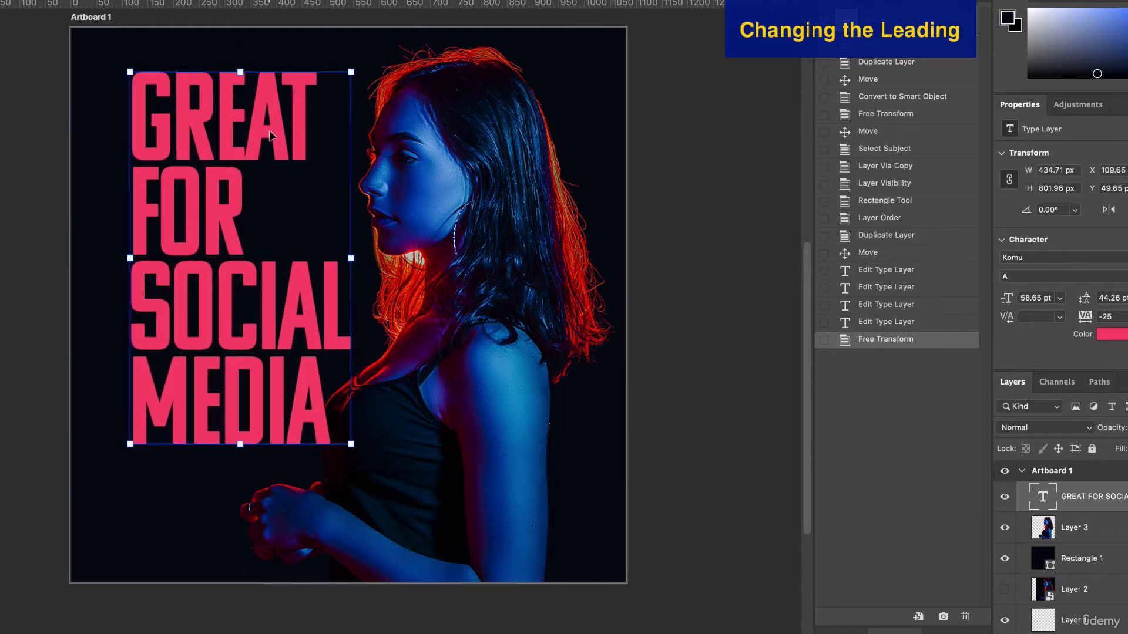
pyautogui.click(707, 259)
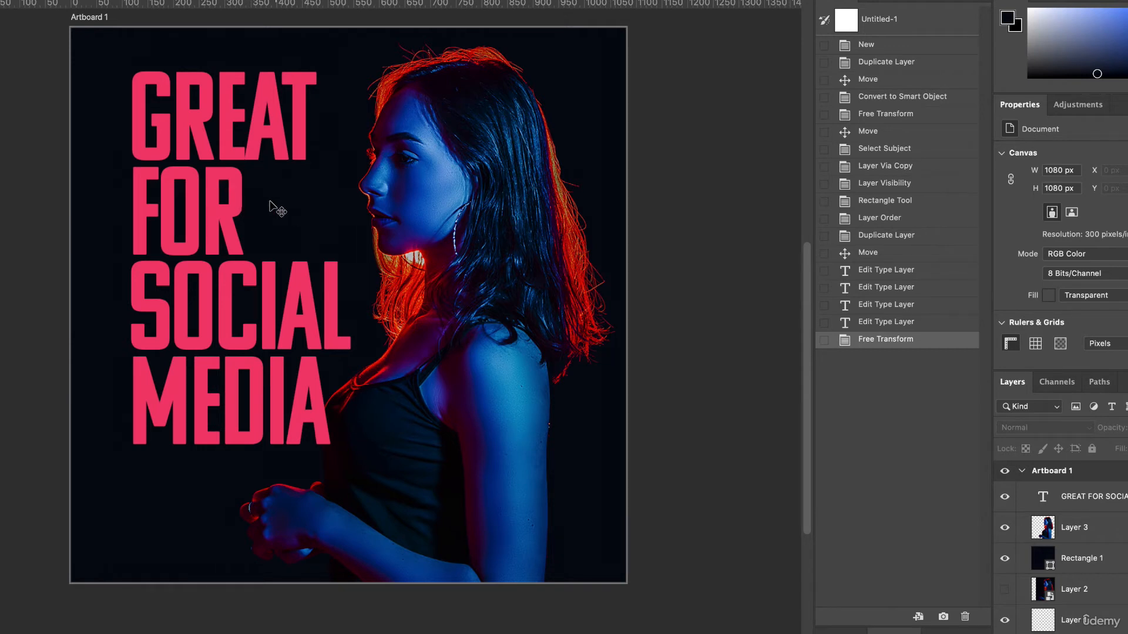
pyautogui.doubleClick(188, 140)
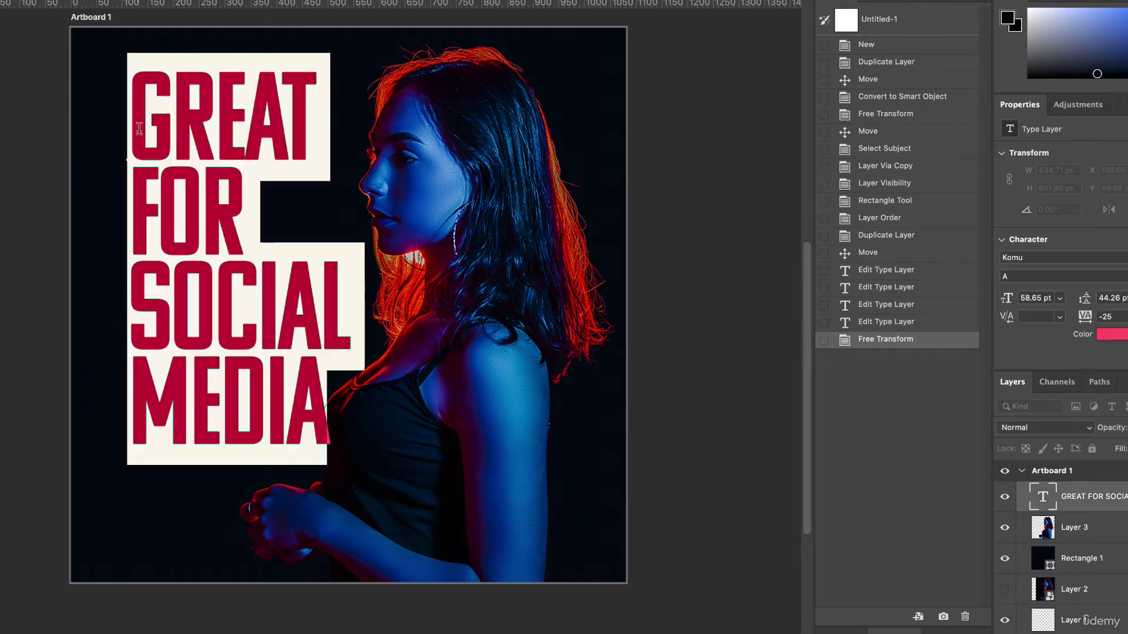
pyautogui.moveTo(139, 128); pyautogui.dragTo(295, 215)
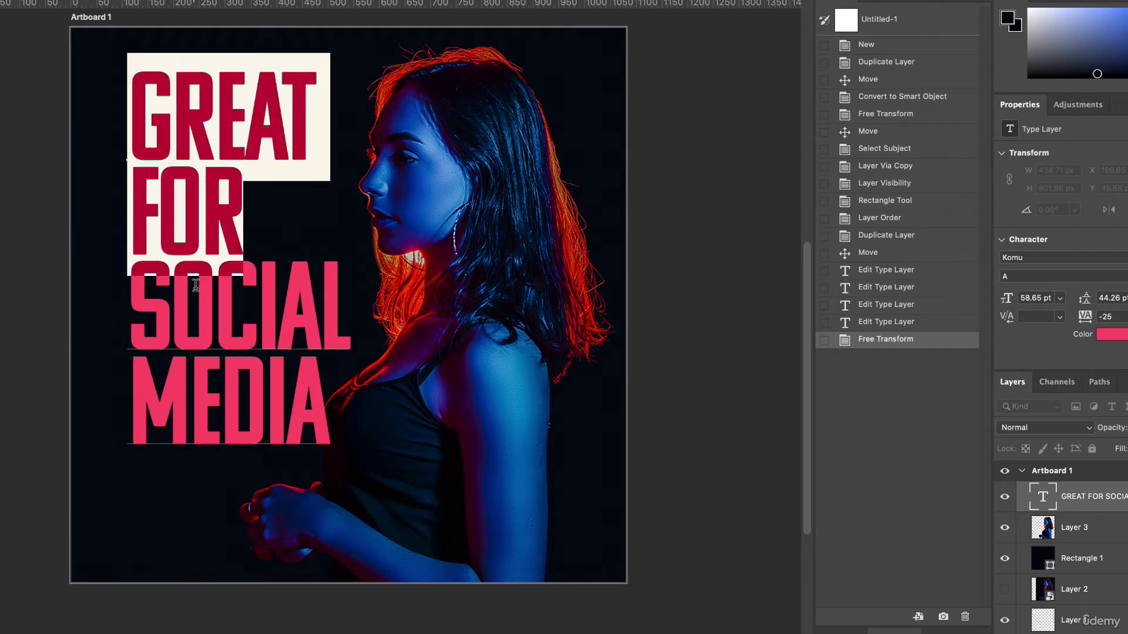
pyautogui.hotkey('ctrl', 'Return')
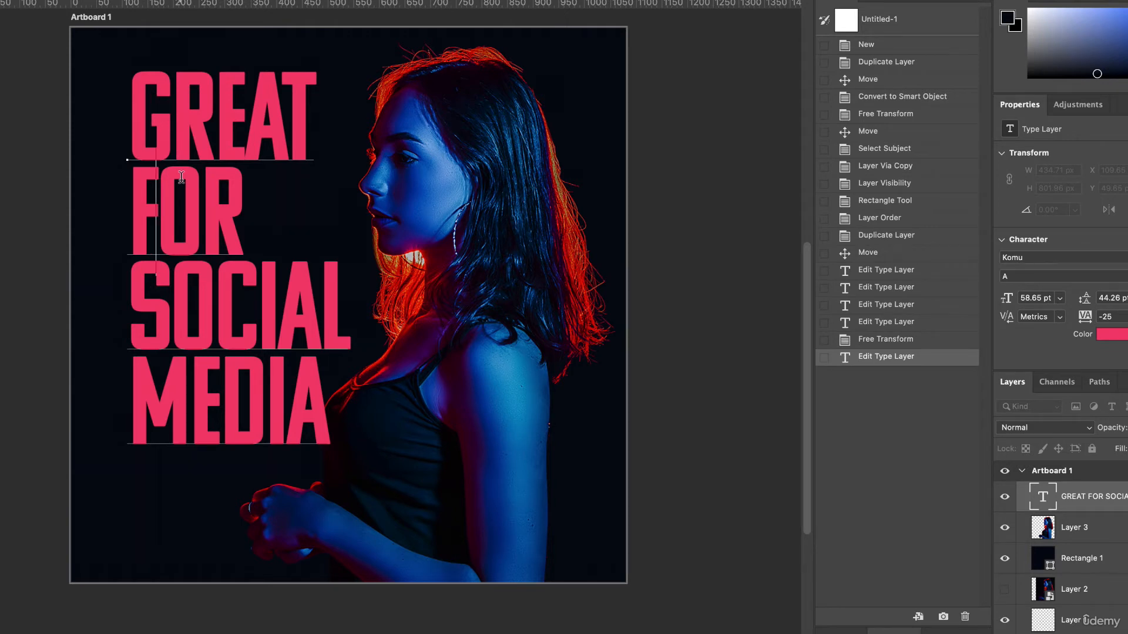
# Step: Recolour the words SOCIAL MEDIA light blue, based on a blue sampled from the woman's arm
pyautogui.moveTo(135, 306); pyautogui.dragTo(366, 405)
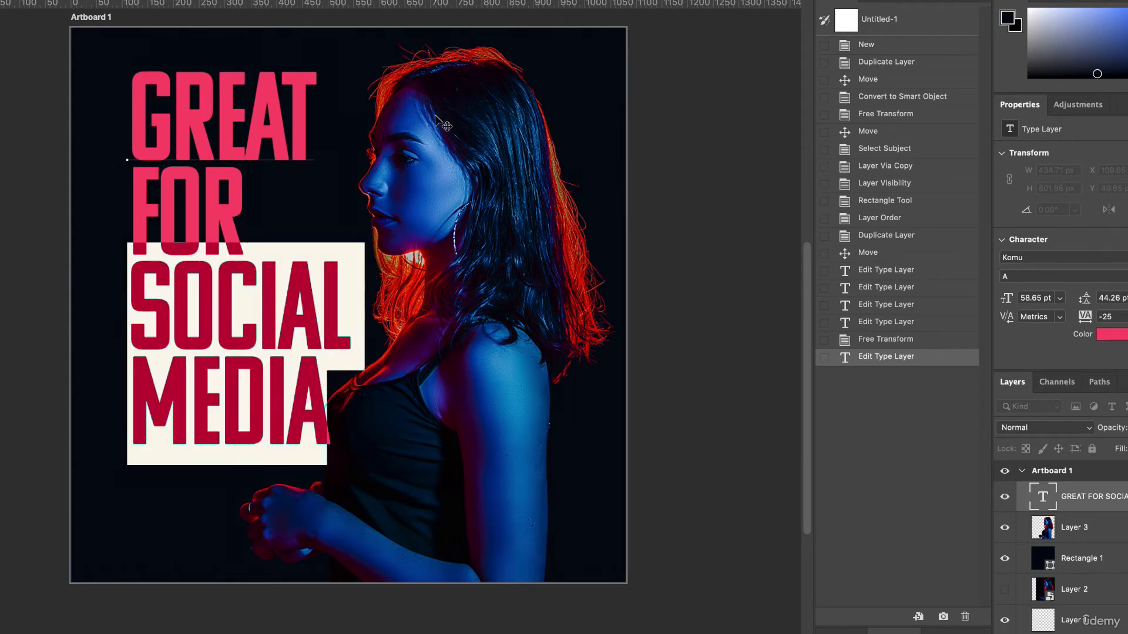
pyautogui.click(1112, 334)
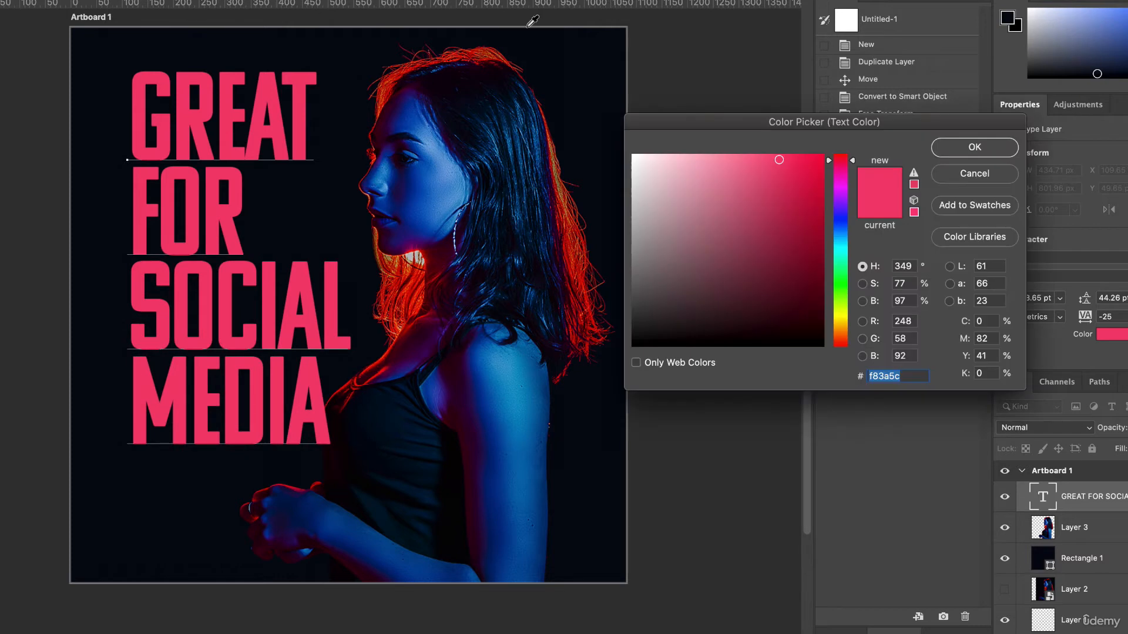
pyautogui.click(441, 185)
pyautogui.click(515, 410)
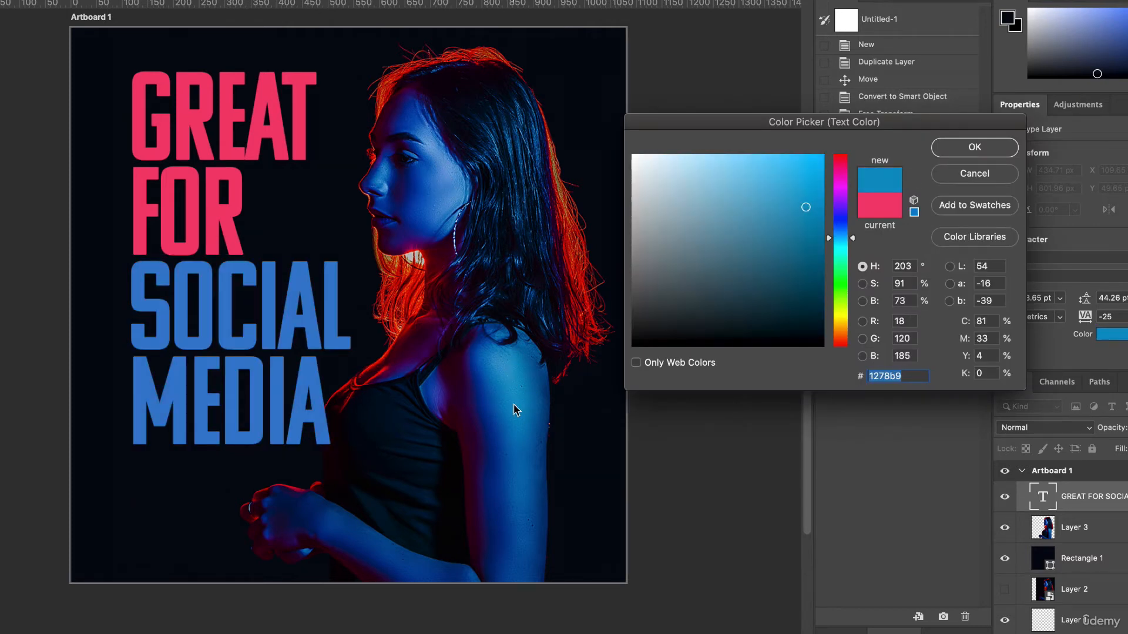
pyautogui.click(498, 363)
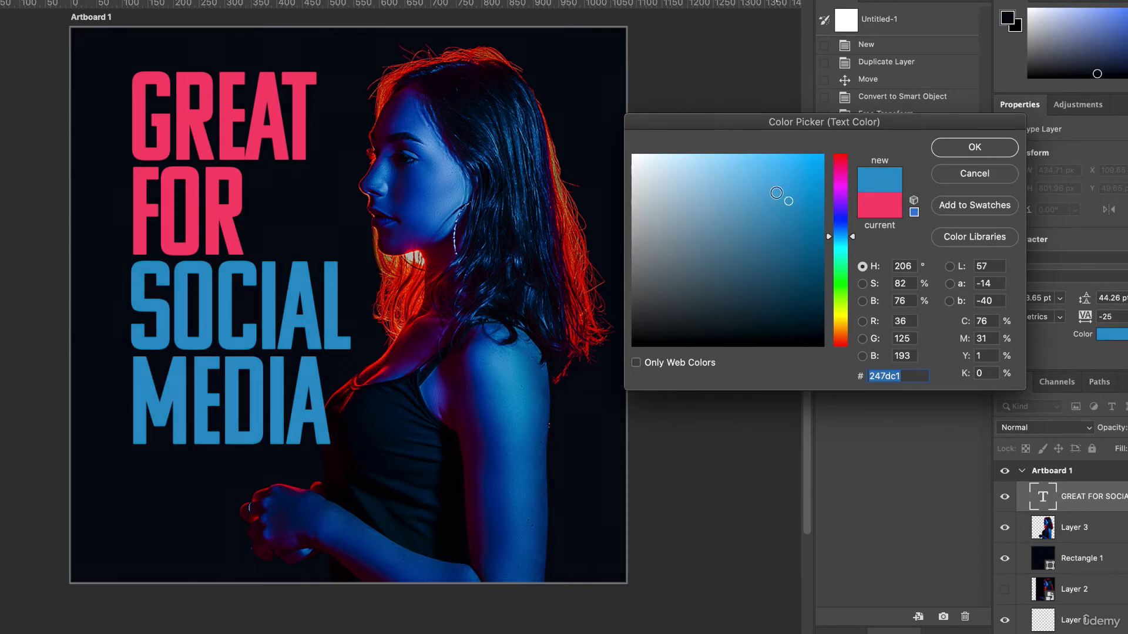
pyautogui.click(774, 190)
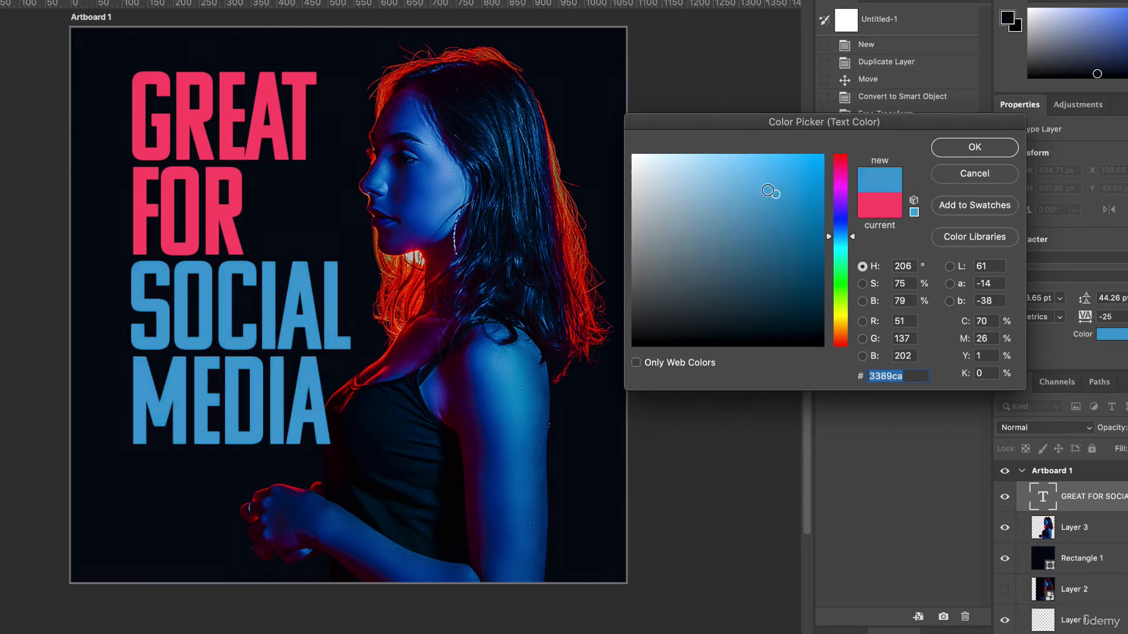
pyautogui.click(975, 148)
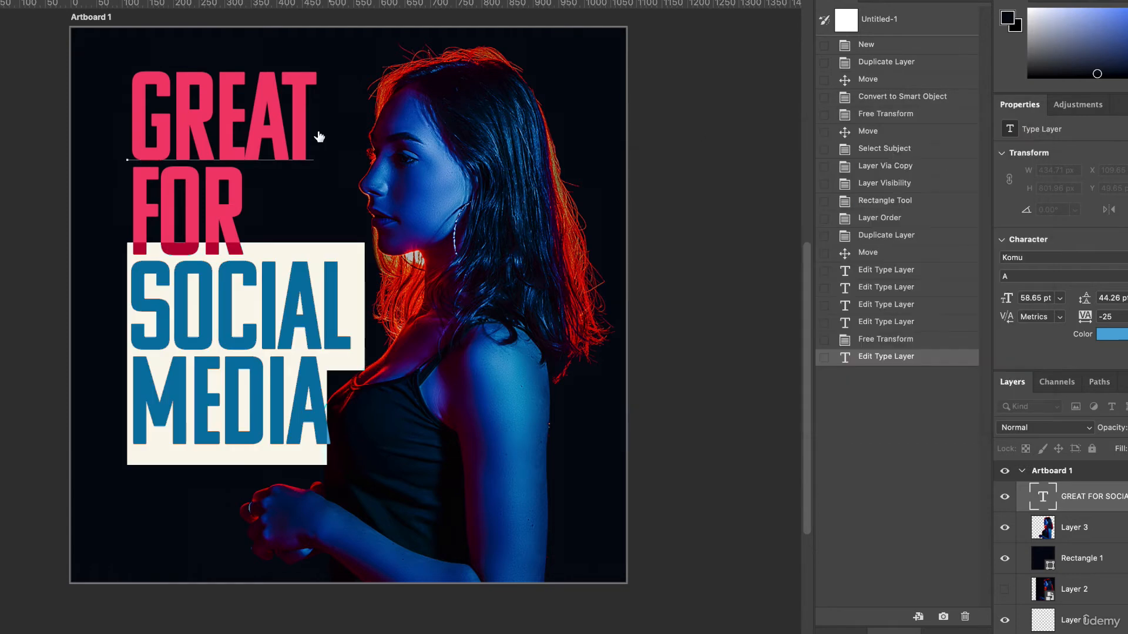
pyautogui.click(1, 35)
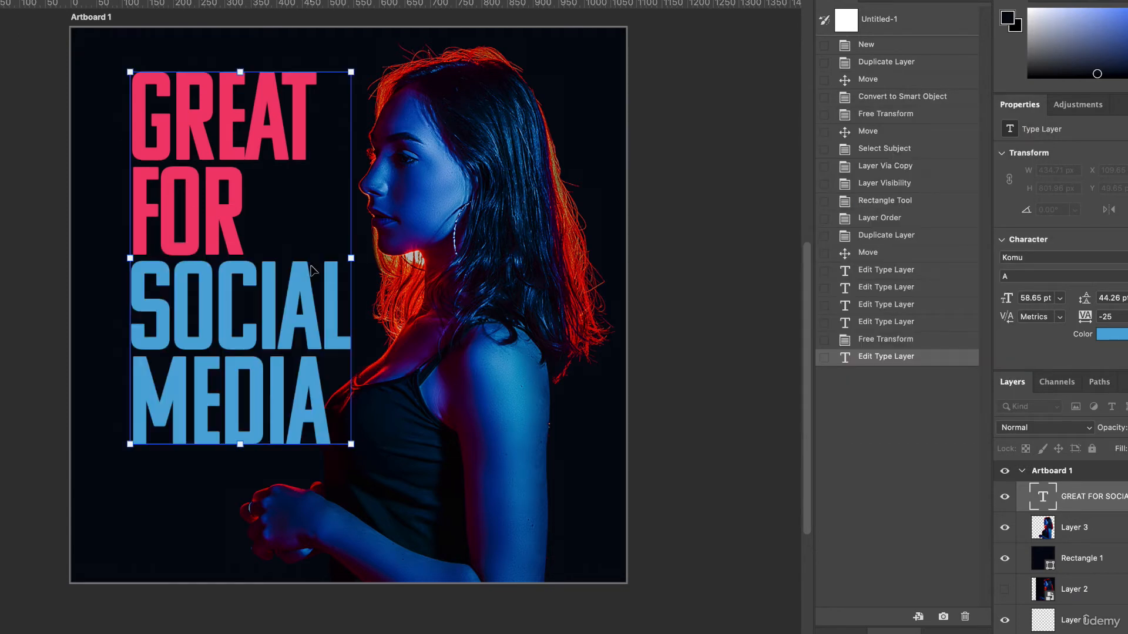
# Step: Recolour the words GREAT FOR to red #e7252d, based on a colour sampled from the woman's glowing hair
pyautogui.doubleClick(1043, 496)
pyautogui.click(243, 203)
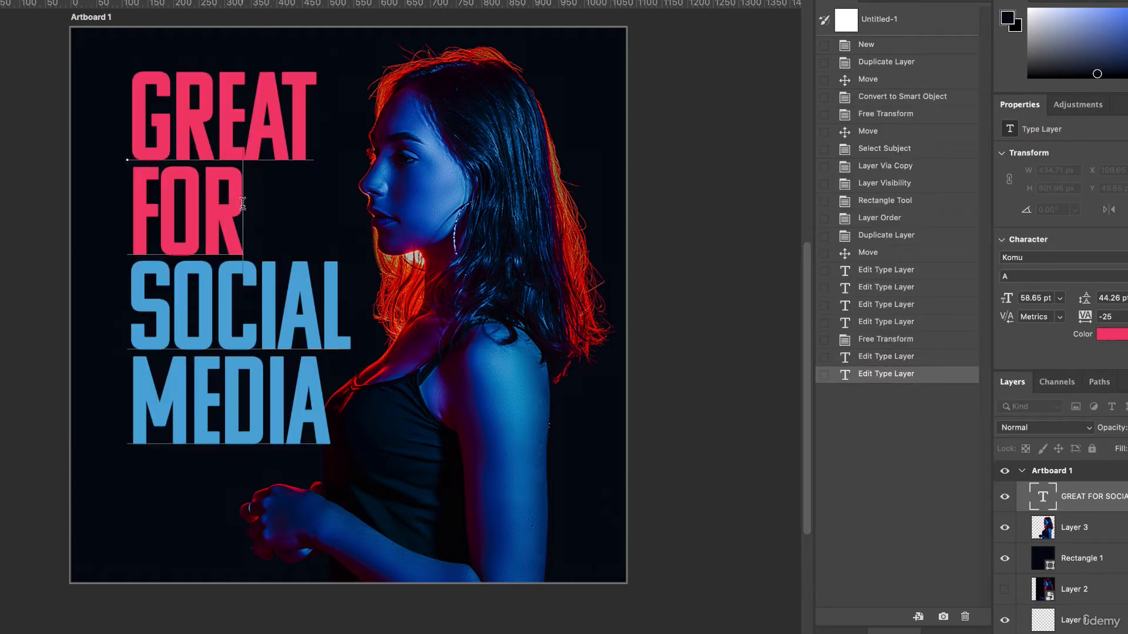
pyautogui.moveTo(242, 203); pyautogui.dragTo(114, 94)
pyautogui.click(1112, 334)
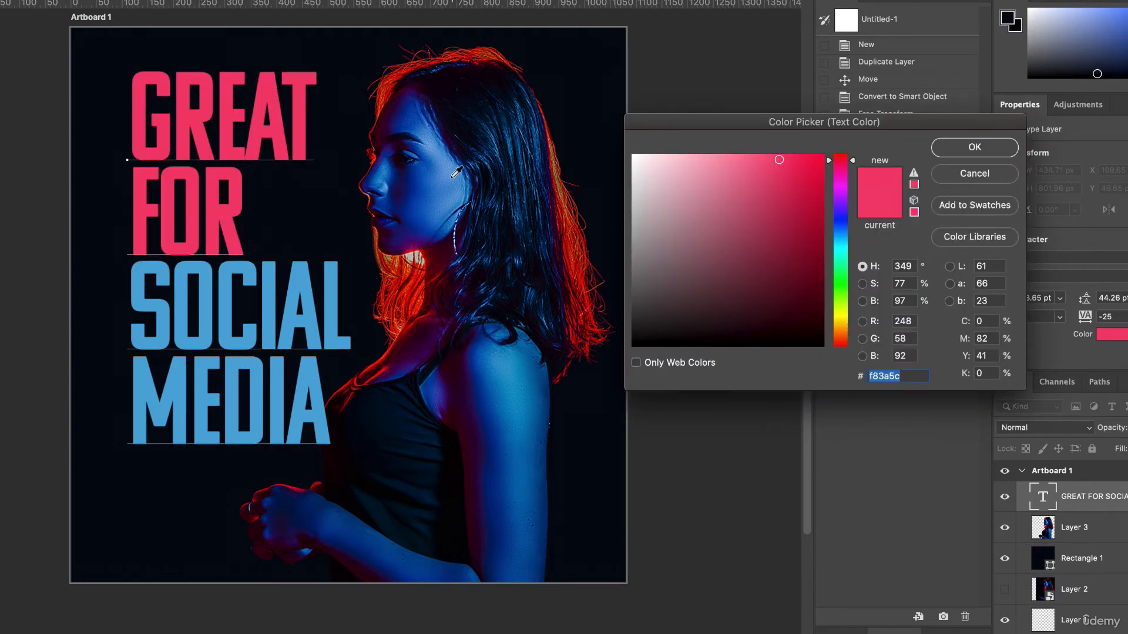
pyautogui.click(478, 51)
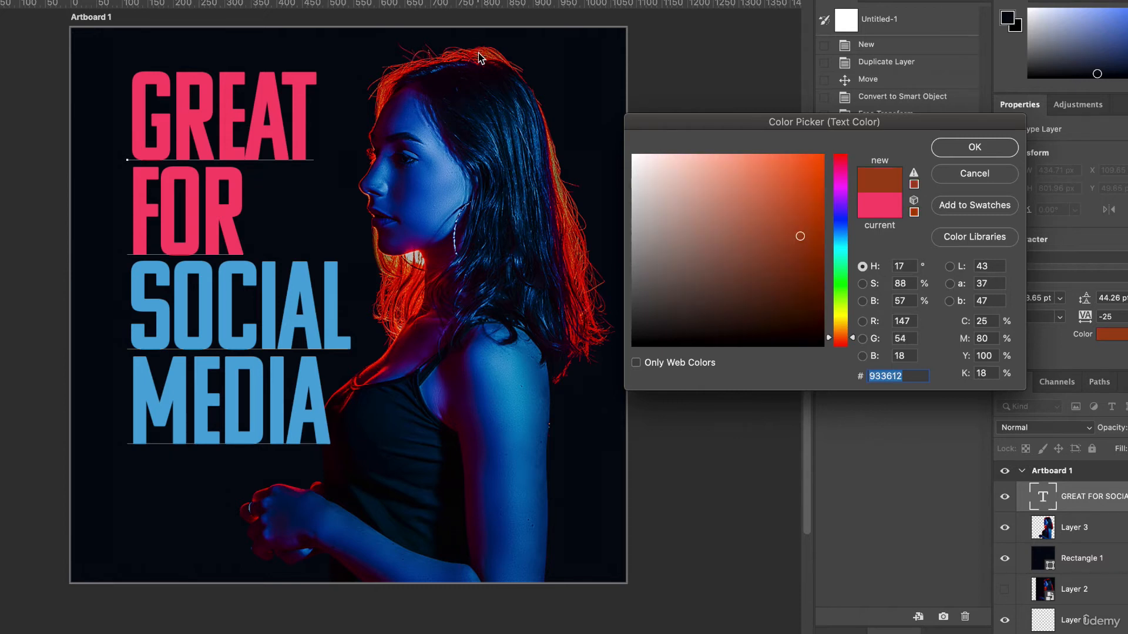
pyautogui.click(416, 298)
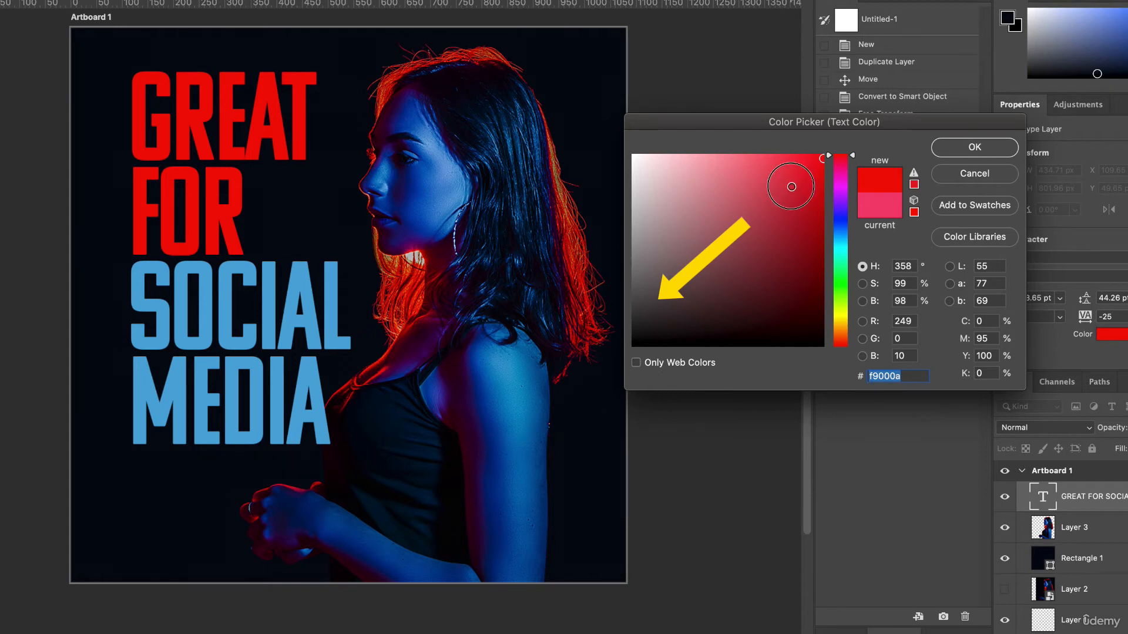
pyautogui.click(784, 171)
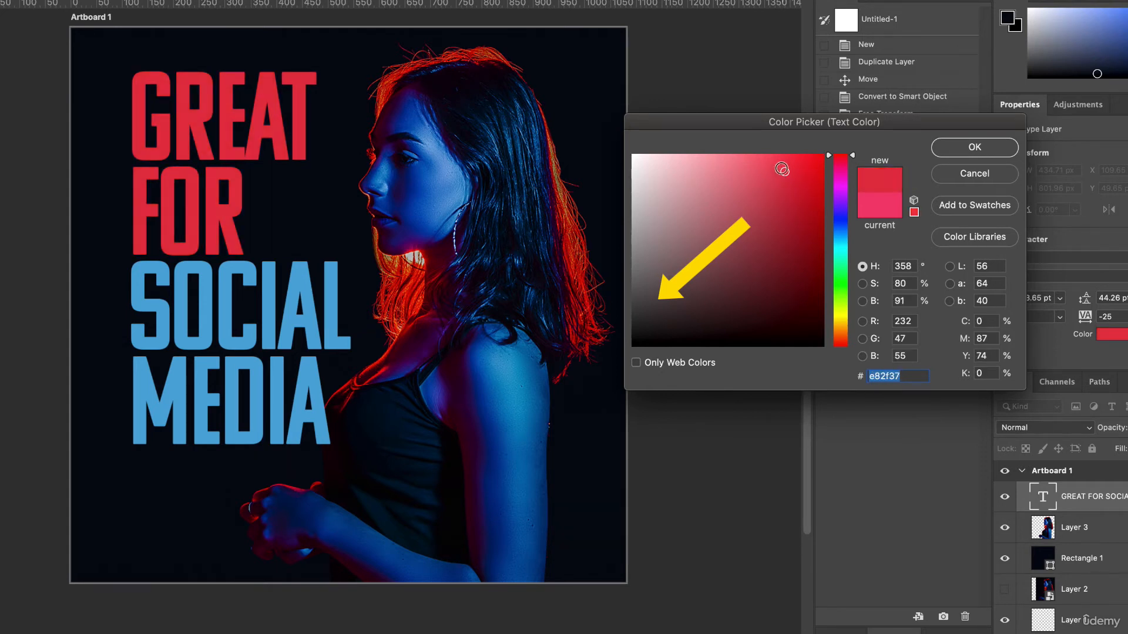
pyautogui.click(769, 171)
pyautogui.click(793, 172)
pyautogui.click(793, 171)
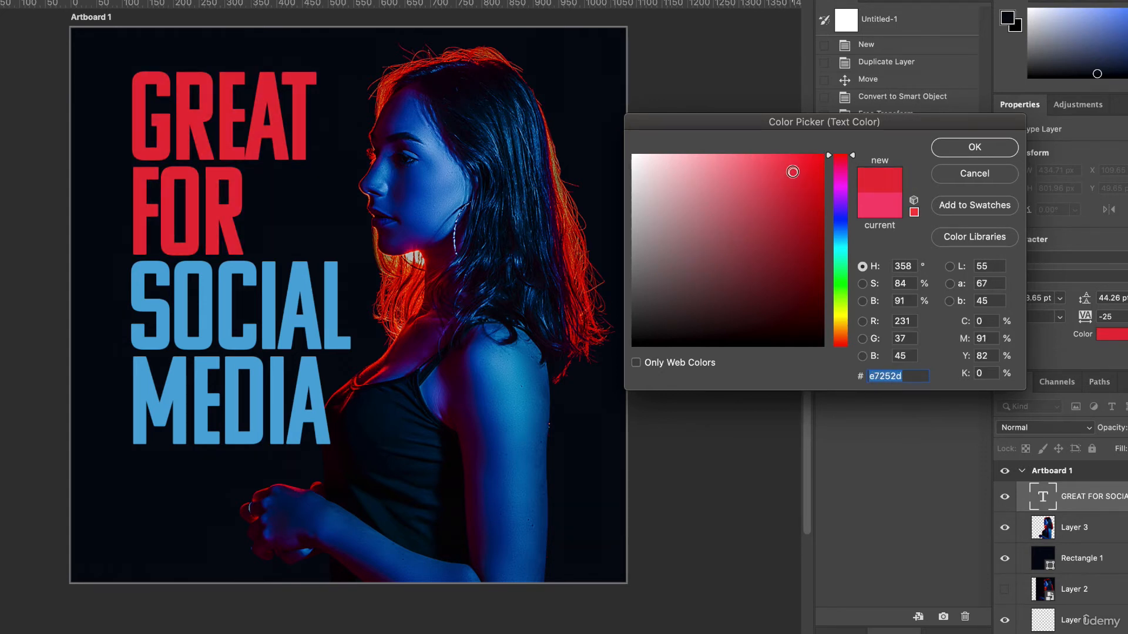
pyautogui.click(970, 148)
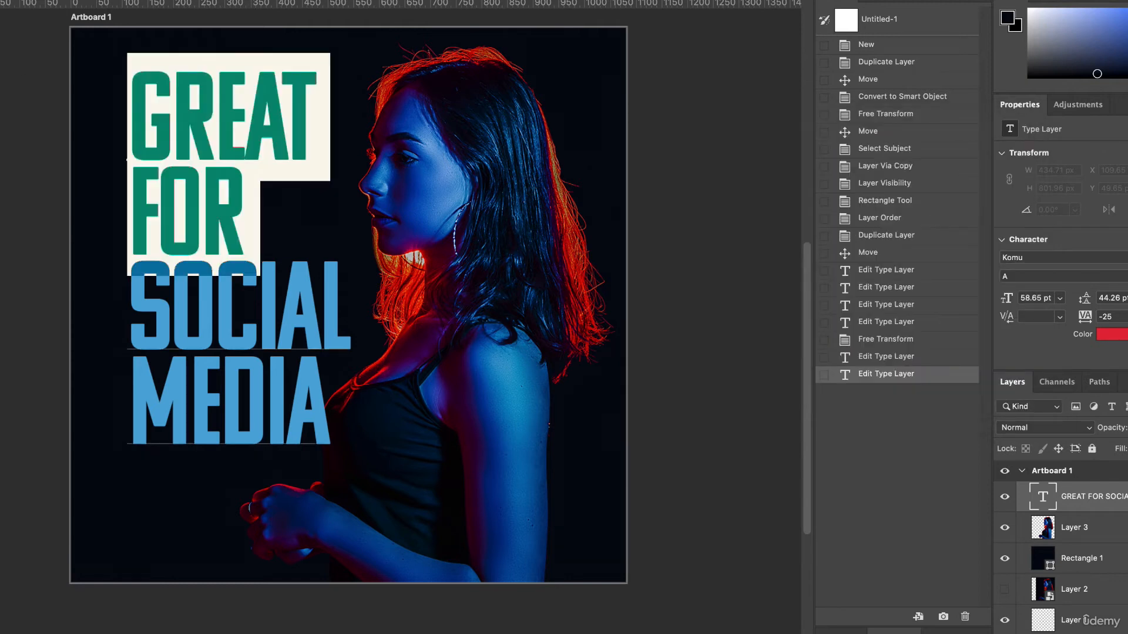
pyautogui.click(699, 118)
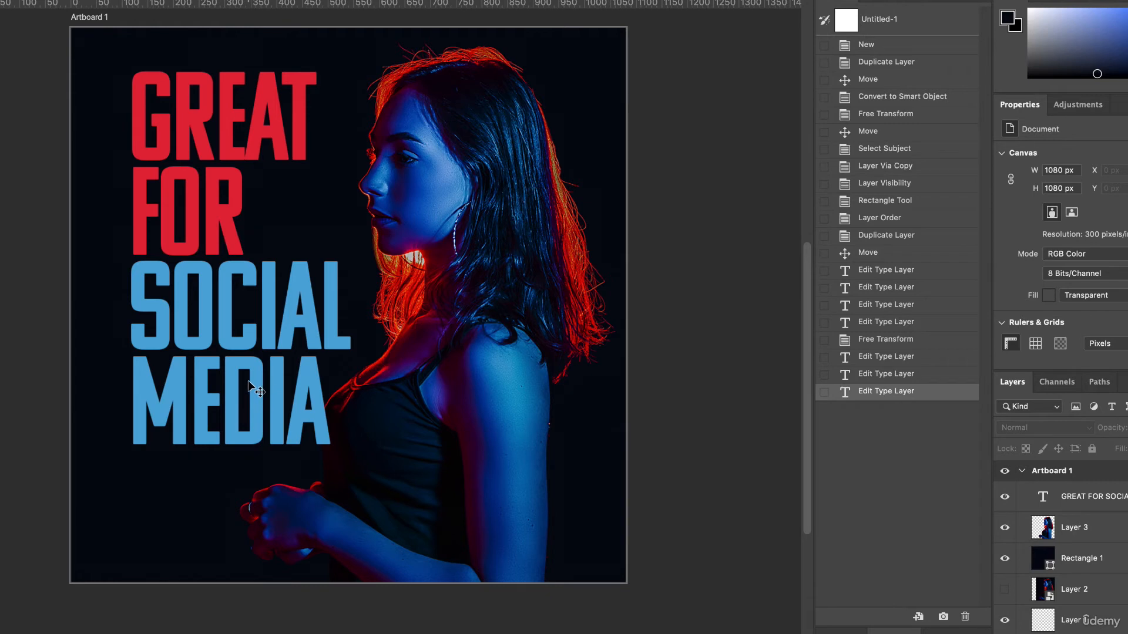
# Step: Move Layer 3 above the heading layer so the woman overlaps the lettering, and nudge the heading slightly down
pyautogui.click(261, 297)
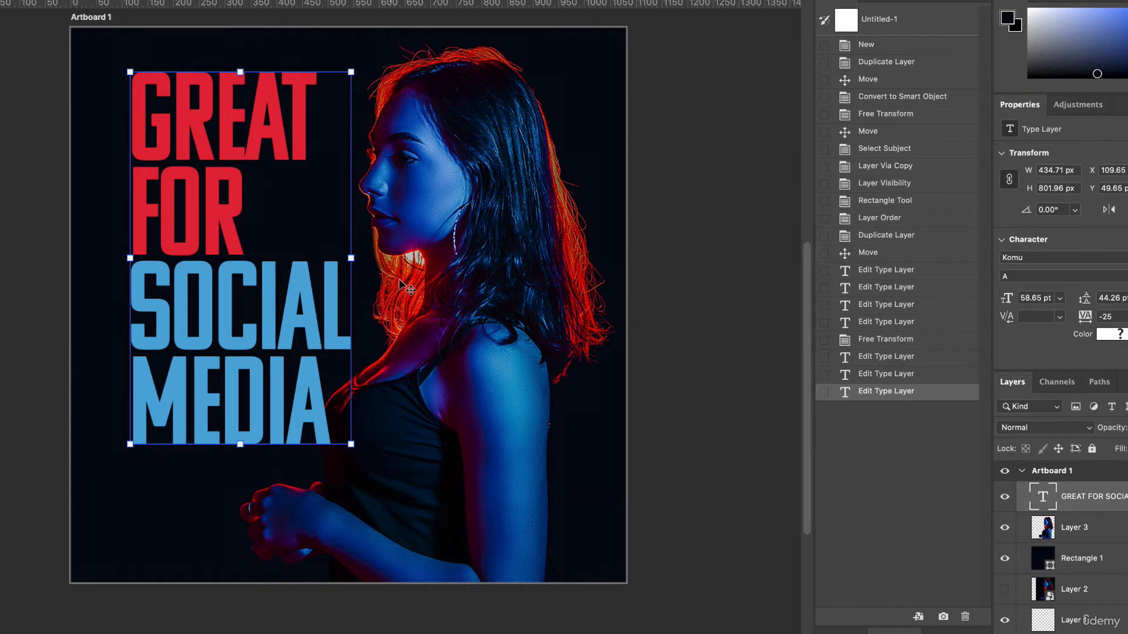
pyautogui.click(1064, 528)
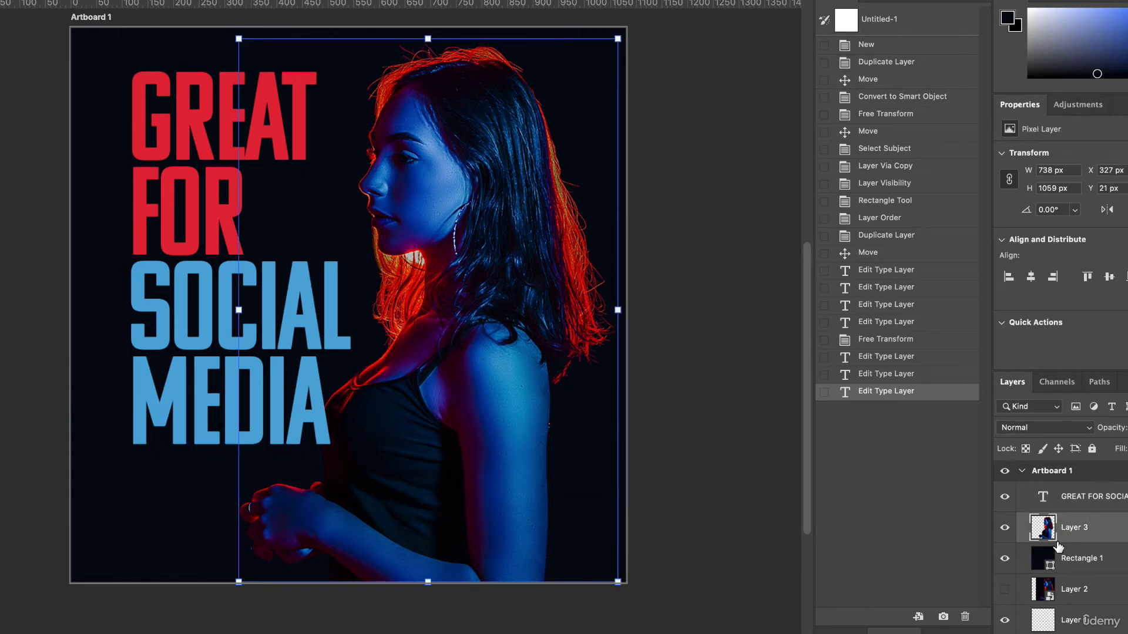
pyautogui.moveTo(1065, 528); pyautogui.dragTo(1068, 484)
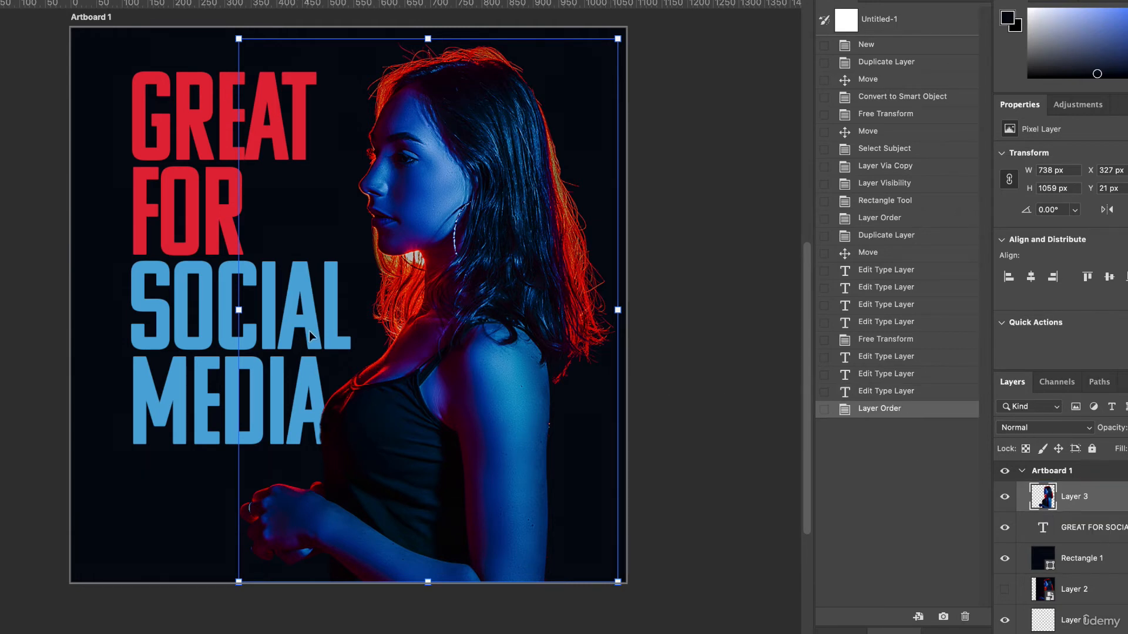
pyautogui.moveTo(332, 322)
pyautogui.mouseDown()
pyautogui.moveTo(339, 360)
pyautogui.moveTo(374, 295)
pyautogui.moveTo(334, 329)
pyautogui.mouseUp()
pyautogui.click(662, 428)
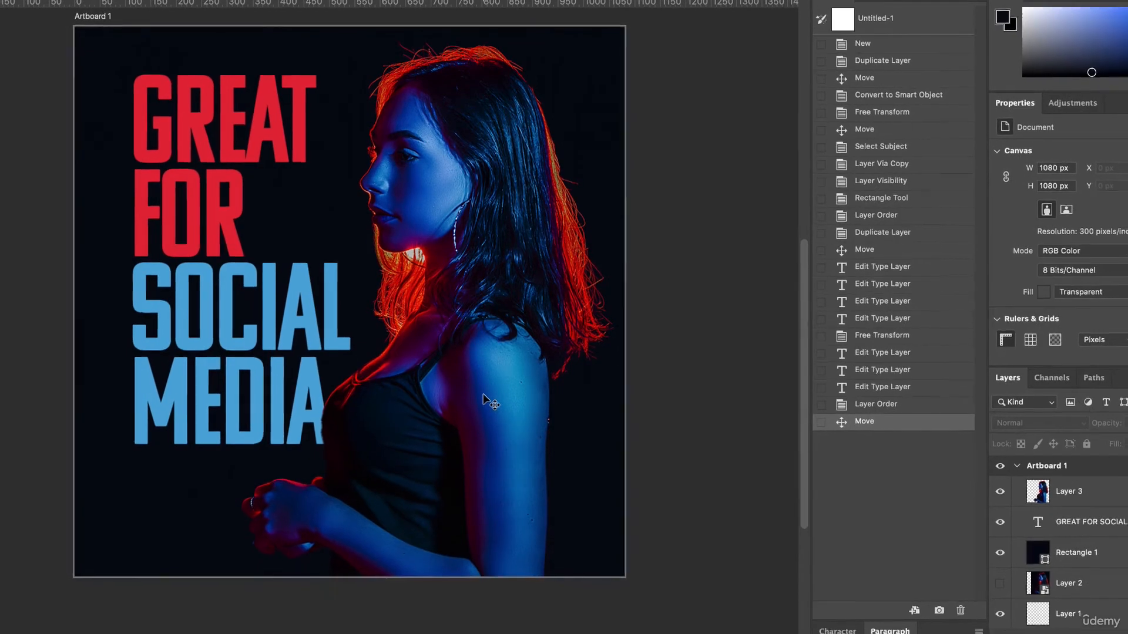
# Step: Add a black Multiply drop shadow to Layer 3 with 73% opacity, -8° angle, 20 px distance and 54 px size
pyautogui.click(483, 399)
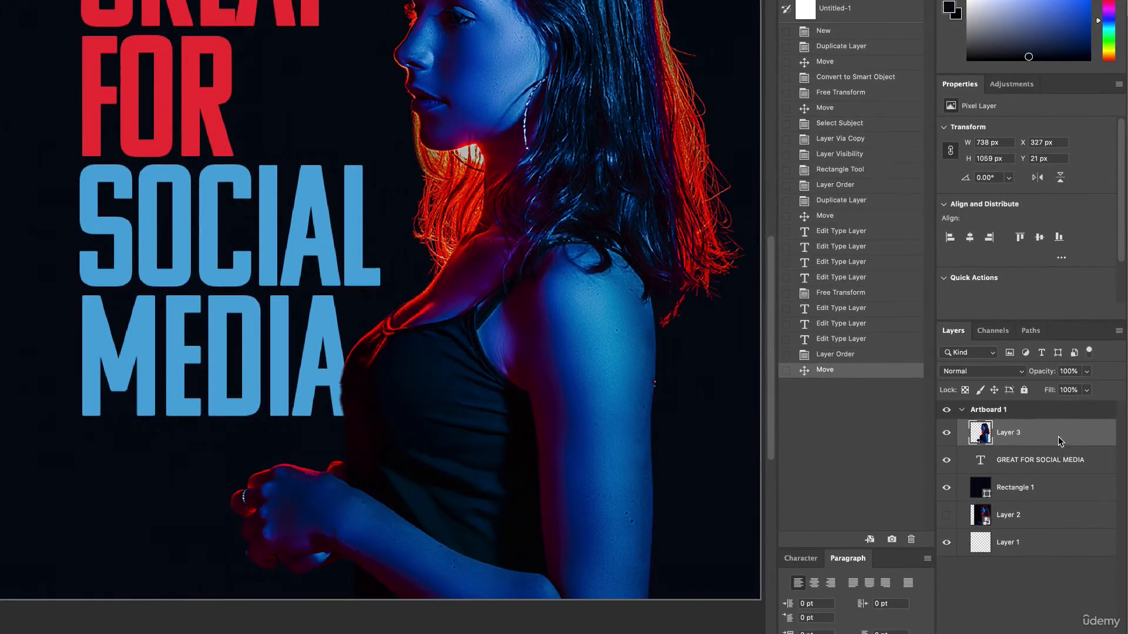
pyautogui.doubleClick(1058, 435)
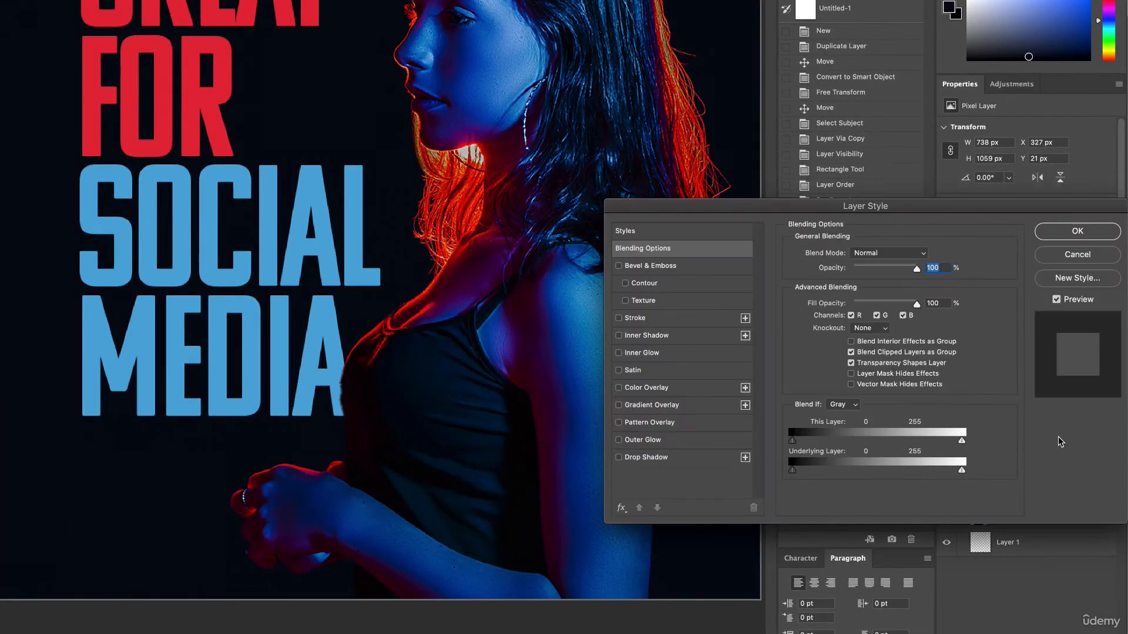
pyautogui.click(652, 458)
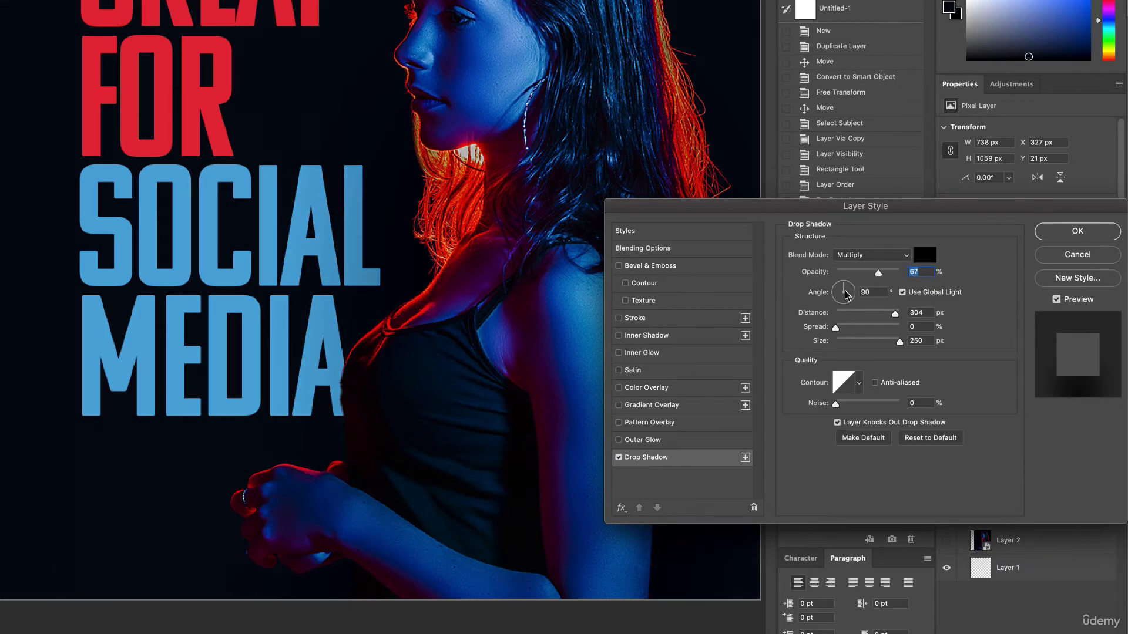
pyautogui.moveTo(846, 294)
pyautogui.mouseDown()
pyautogui.moveTo(855, 297)
pyautogui.moveTo(855, 275)
pyautogui.mouseUp()
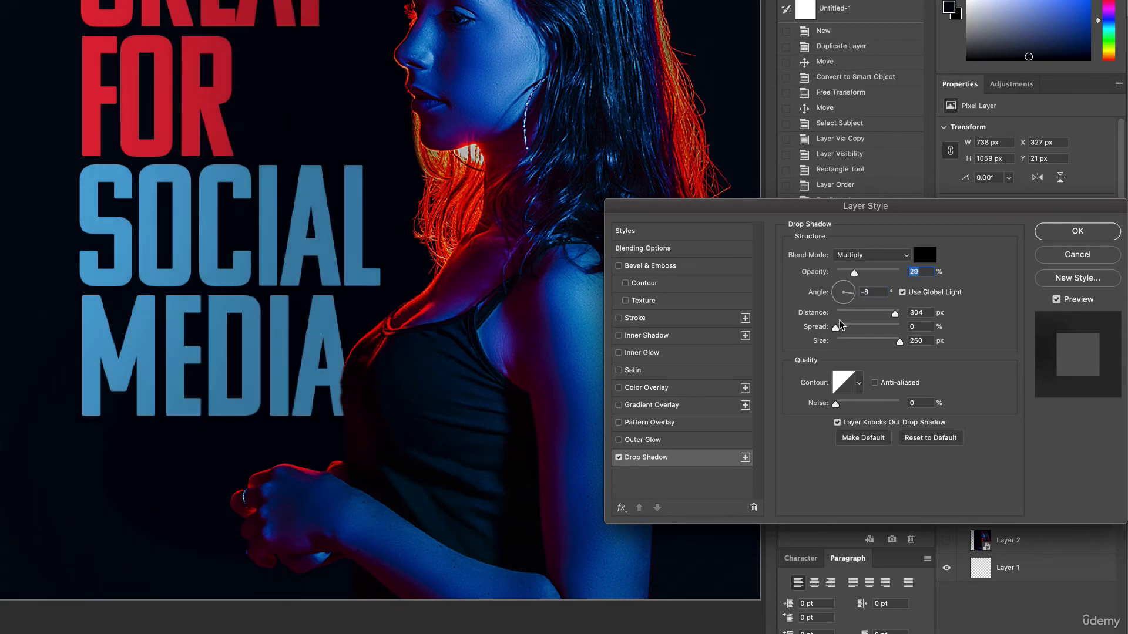
pyautogui.moveTo(853, 312); pyautogui.dragTo(853, 342)
pyautogui.click(884, 273)
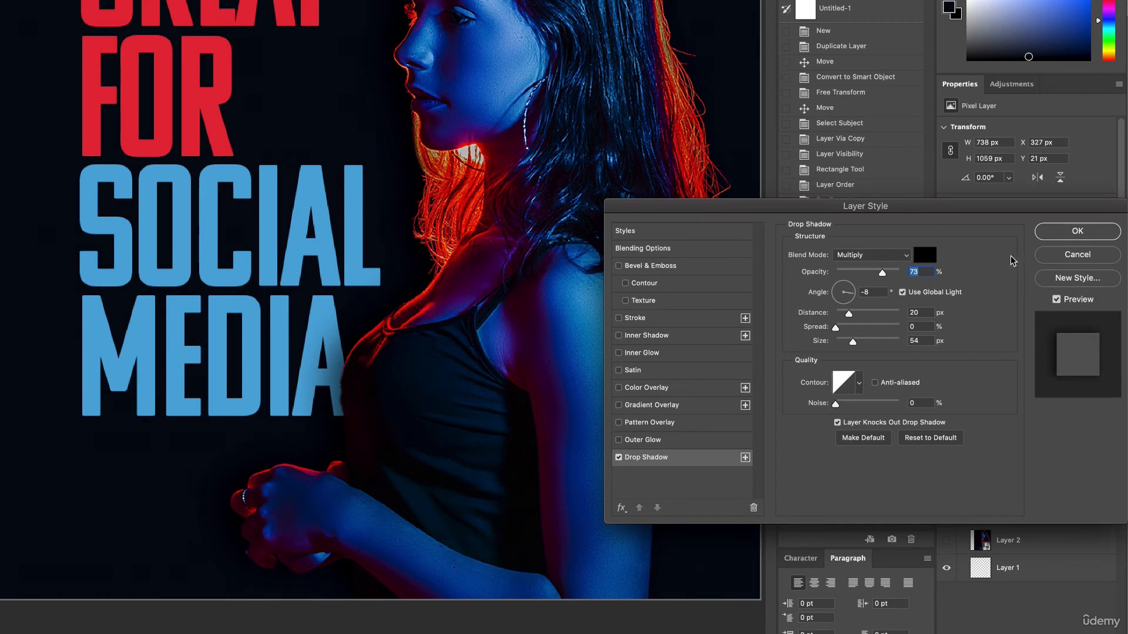
pyautogui.click(1067, 234)
pyautogui.click(376, 618)
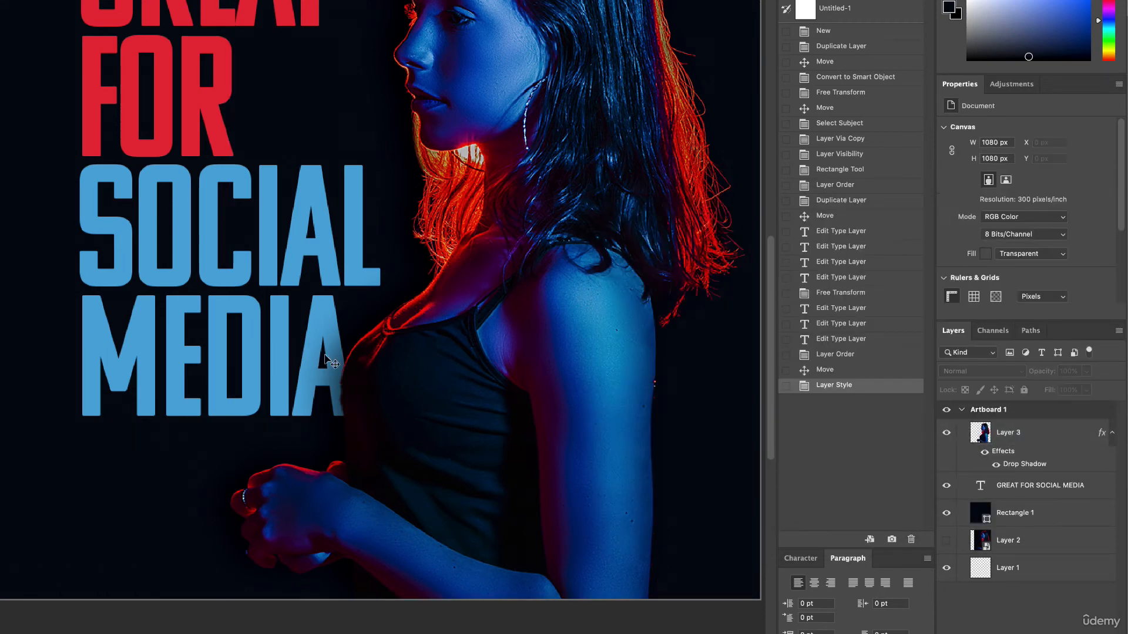
pyautogui.scroll(5, 356, 388)
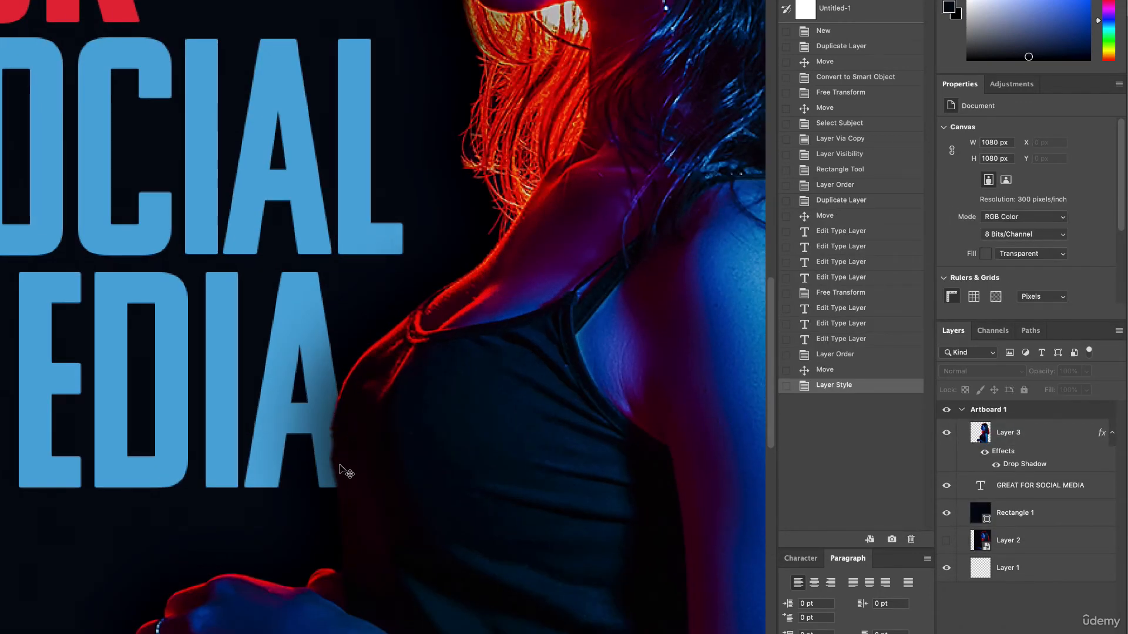
pyautogui.scroll(-1, 340, 469)
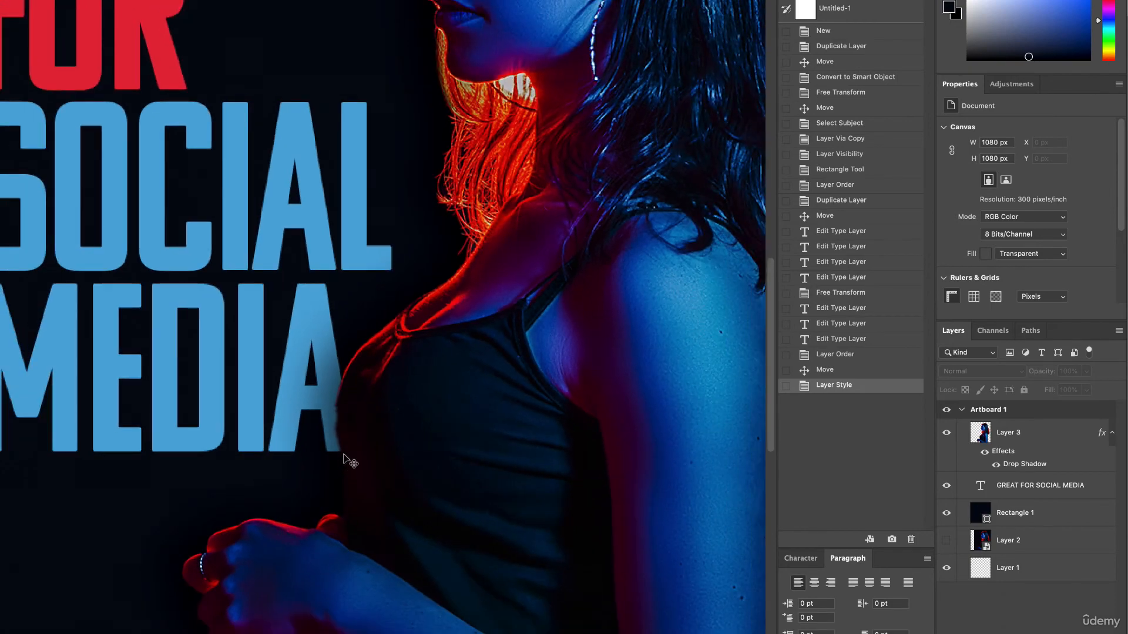
pyautogui.scroll(-5, 351, 453)
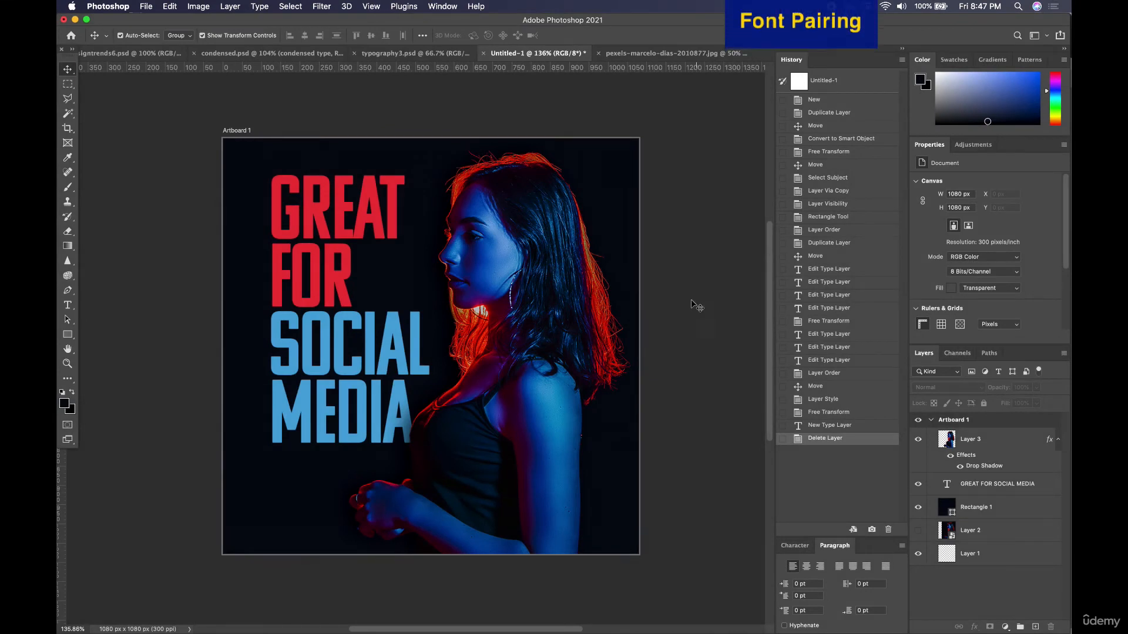
# Step: Add a small Komu text line reading CONDENSED Fonts below the heading and colour it light grey
pyautogui.click(376, 210)
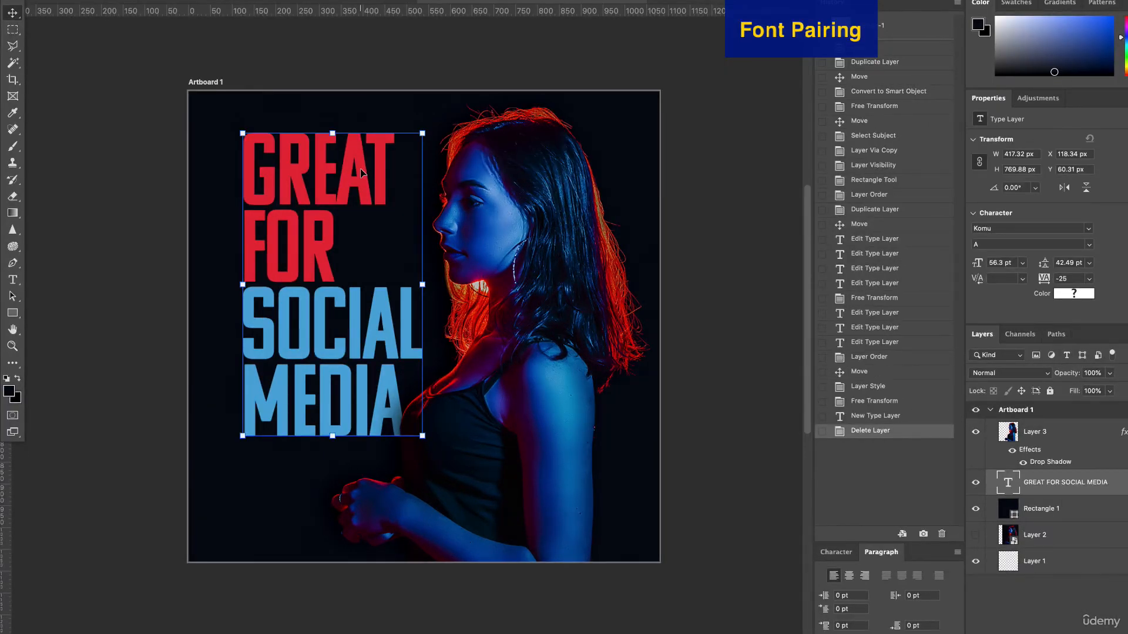
pyautogui.click(13, 279)
pyautogui.click(253, 470)
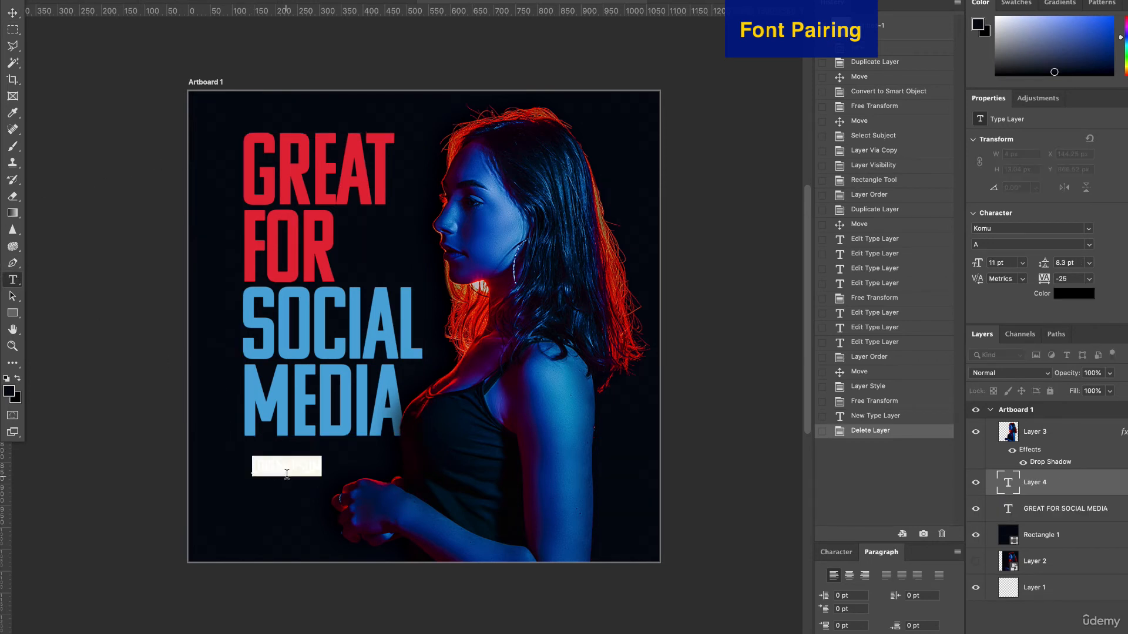
pyautogui.press('BackSpace')
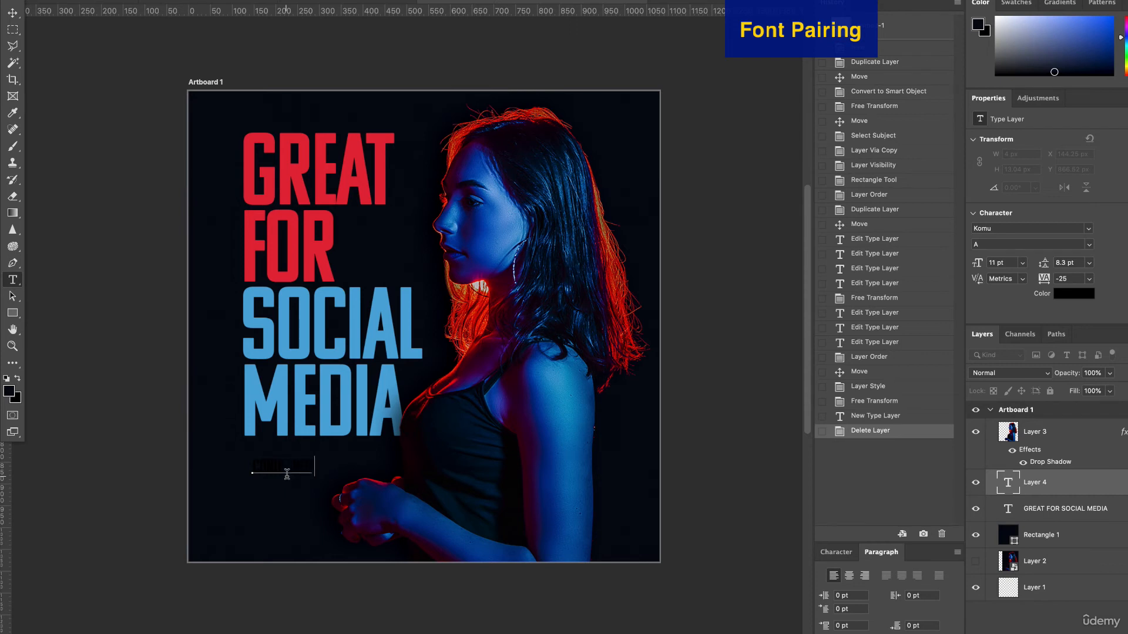
pyautogui.hotkey('ctrl', 'a')
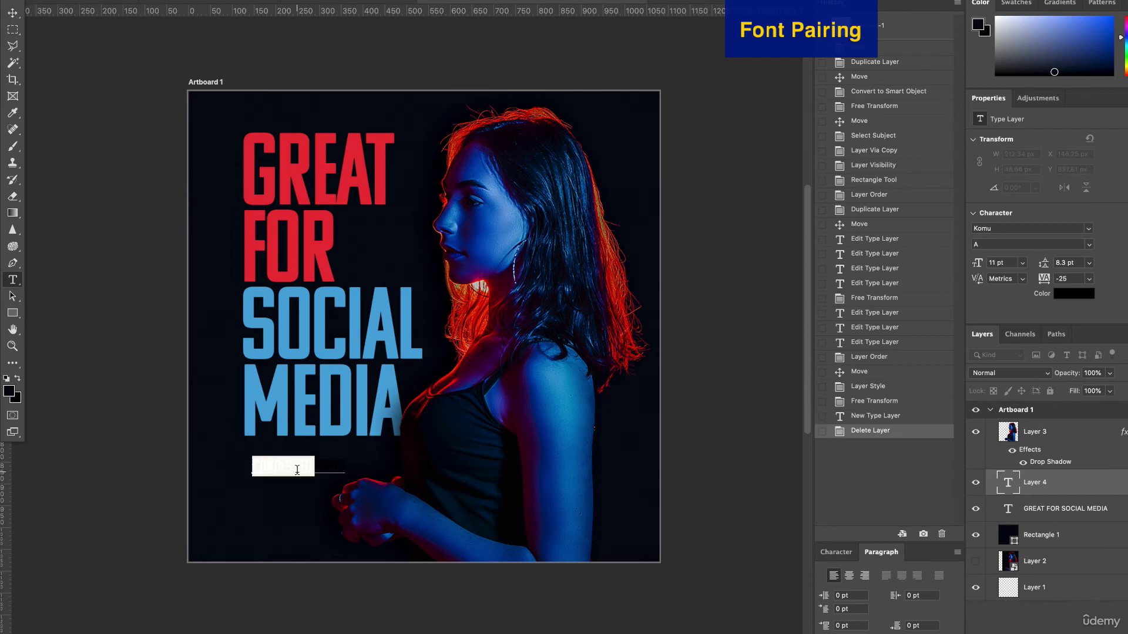
pyautogui.click(418, 1)
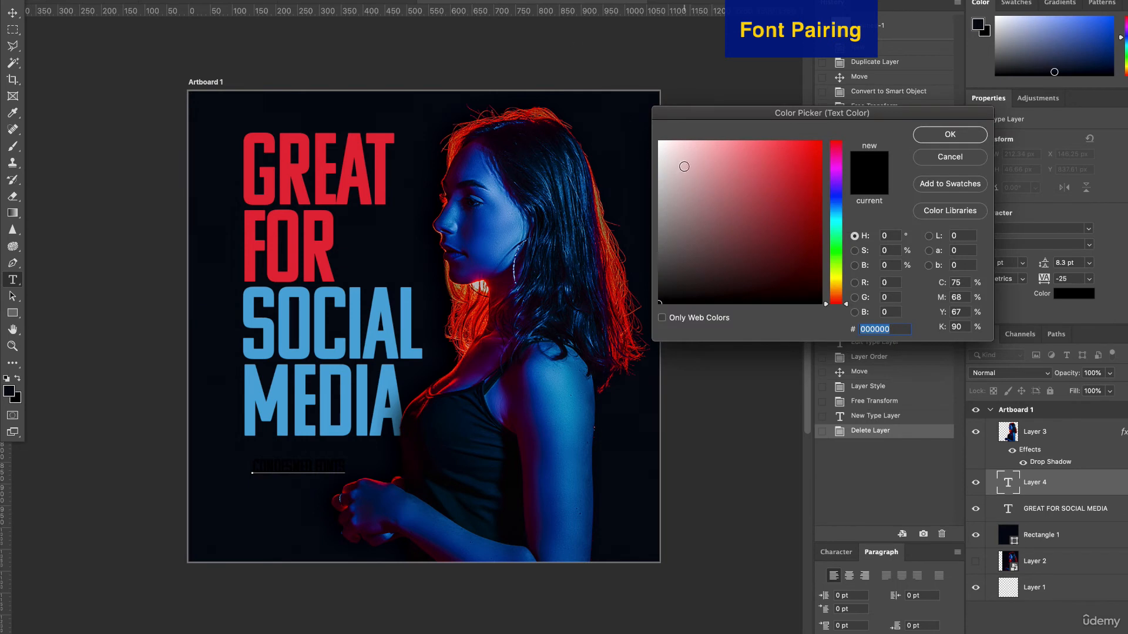
pyautogui.moveTo(684, 167); pyautogui.dragTo(660, 141)
pyautogui.click(659, 175)
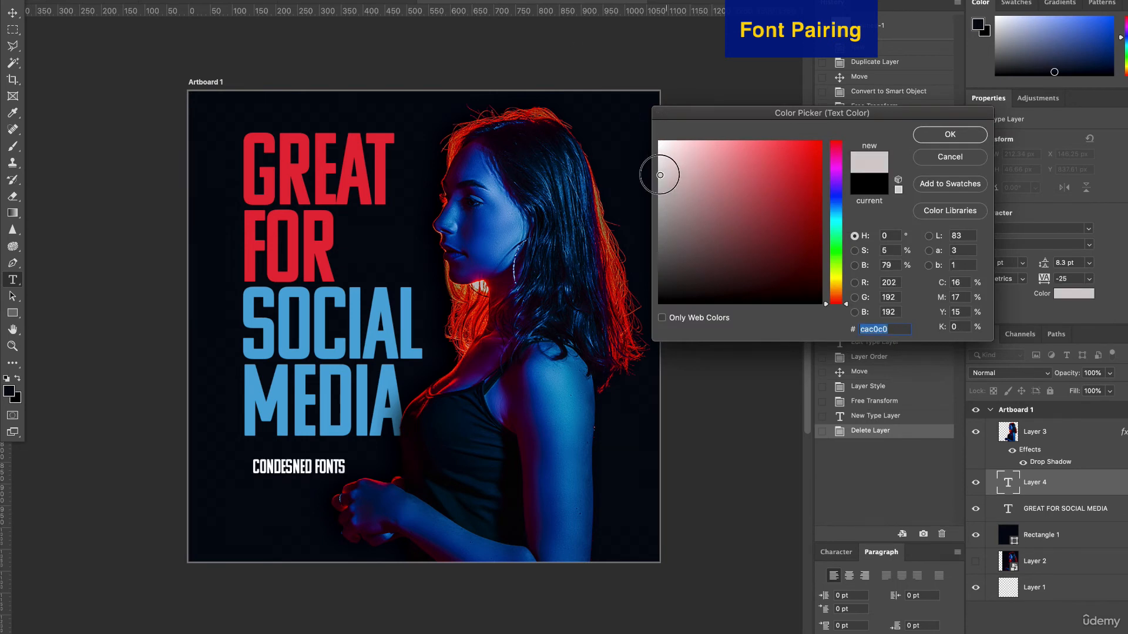
pyautogui.click(915, 134)
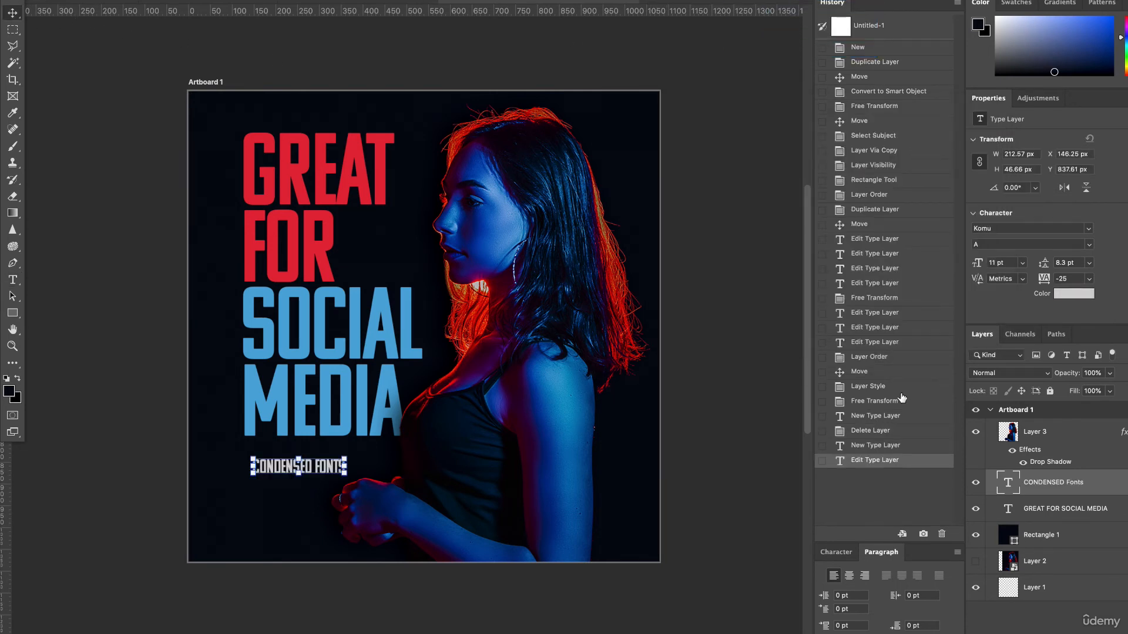
# Step: Change the secondary text's font to Abril Display and retype it as "Condensed fonts"
pyautogui.write('Abril')
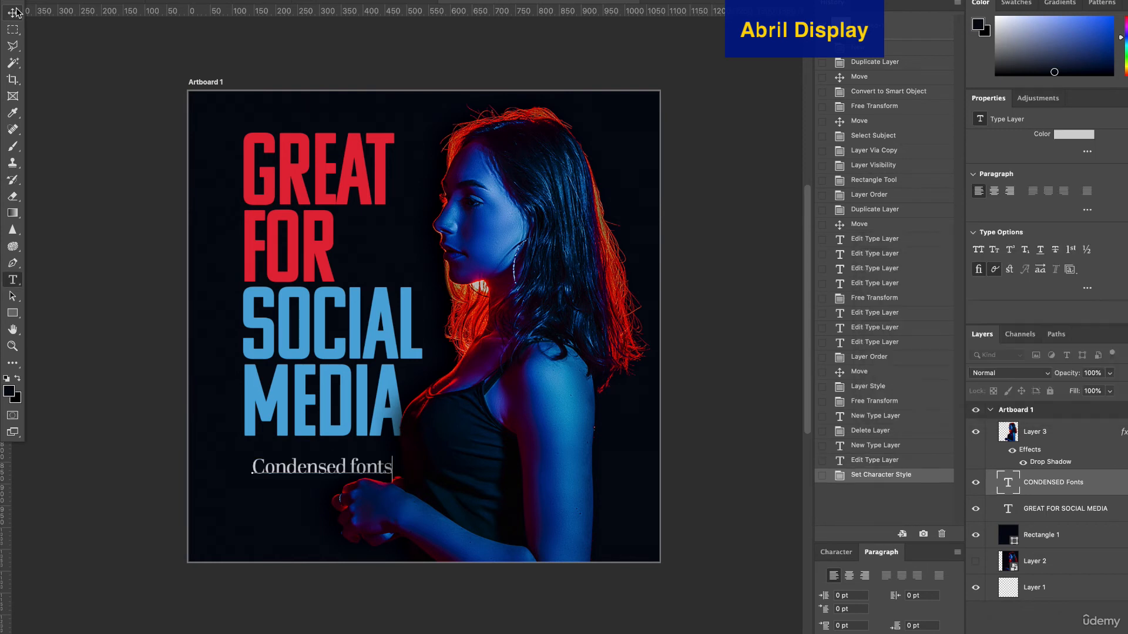
pyautogui.click(14, 12)
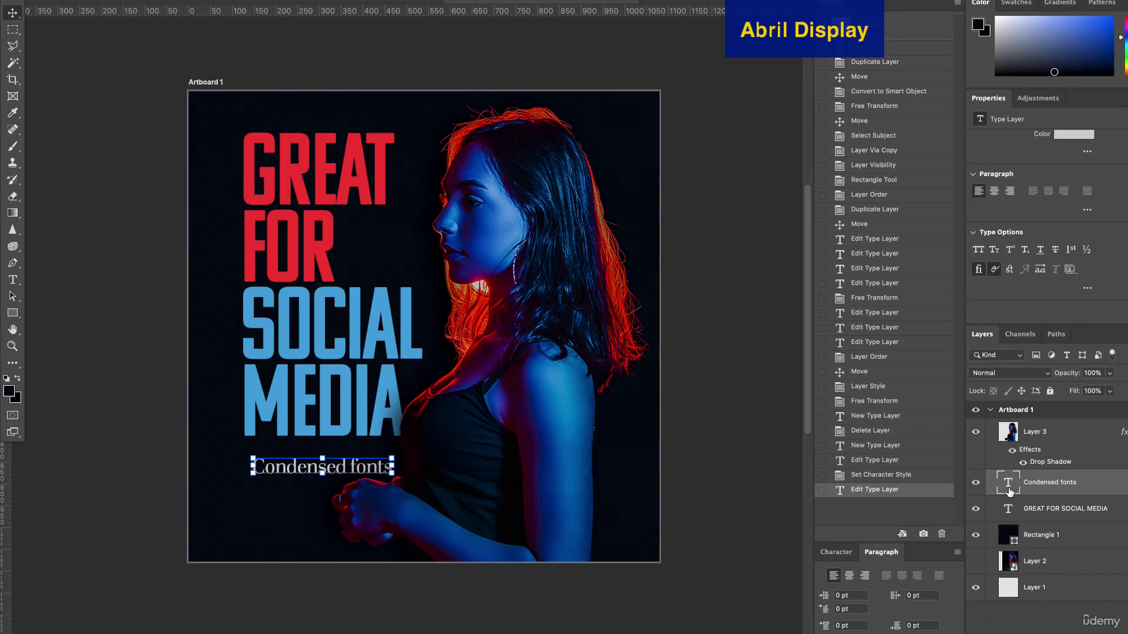
# Step: Set the Condensed fonts text to Italic and scale it to about 9.42 pt, aligned with the heading's left edge
pyautogui.doubleClick(1011, 490)
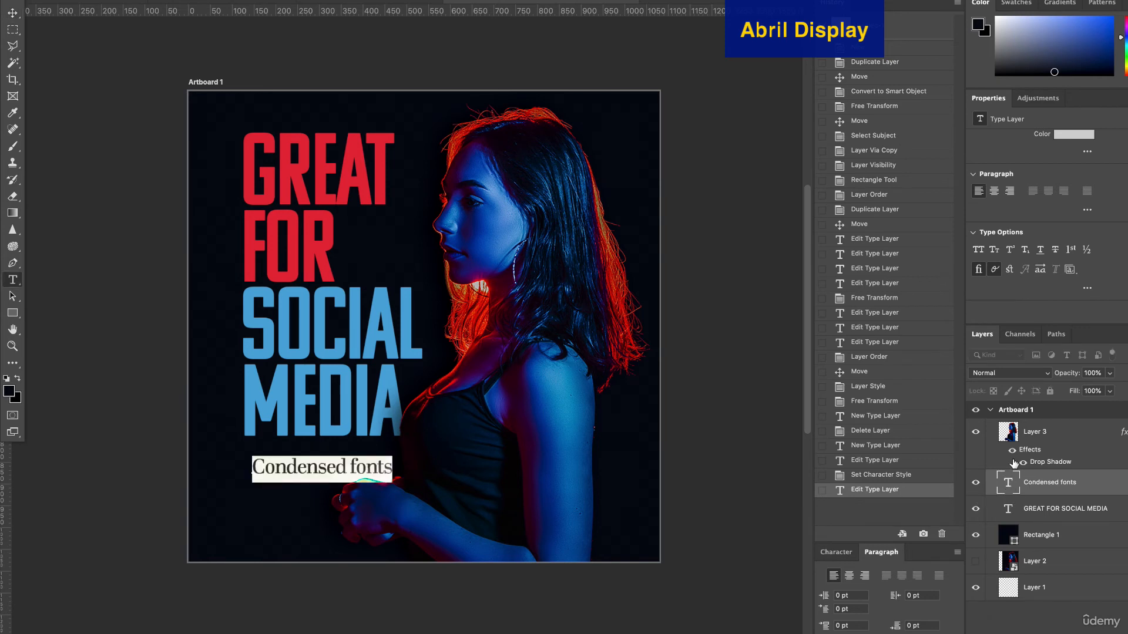
pyautogui.moveTo(374, 449); pyautogui.dragTo(356, 453)
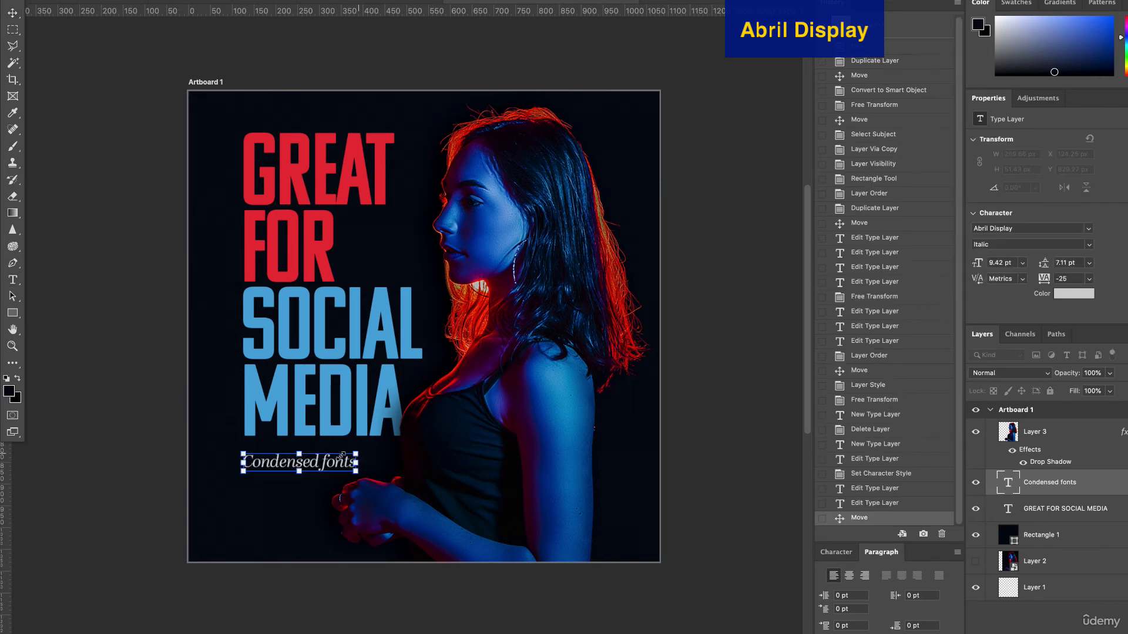
pyautogui.doubleClick(330, 466)
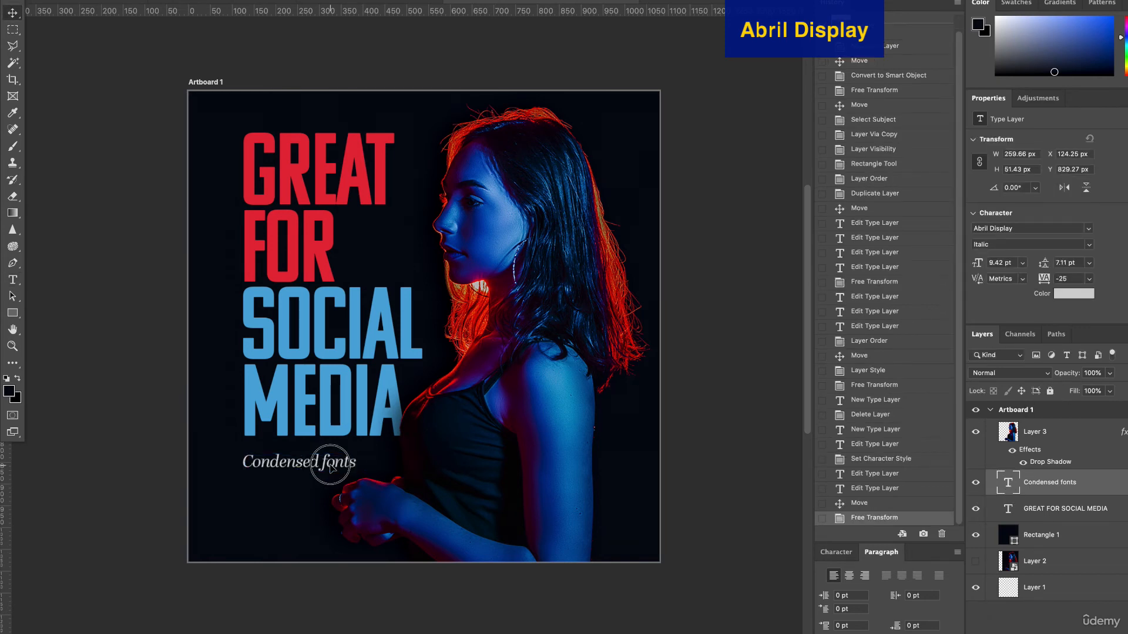
pyautogui.click(135, 358)
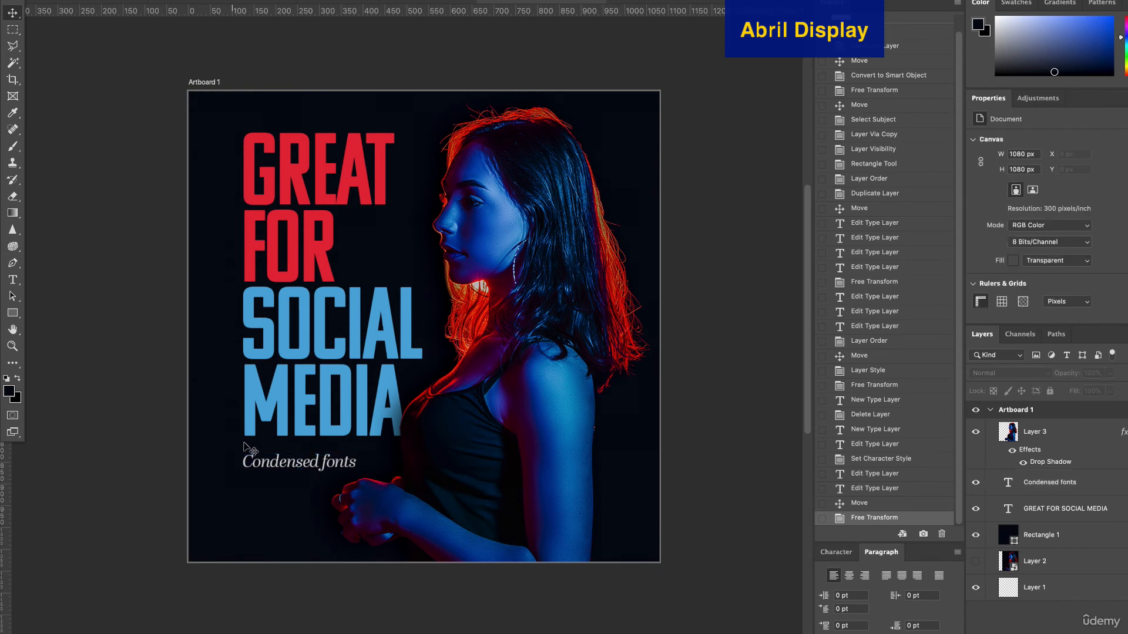
# Step: Try placing the Condensed fonts text near the artboard's lower-left corner, and undo the move
pyautogui.moveTo(274, 463); pyautogui.dragTo(241, 533)
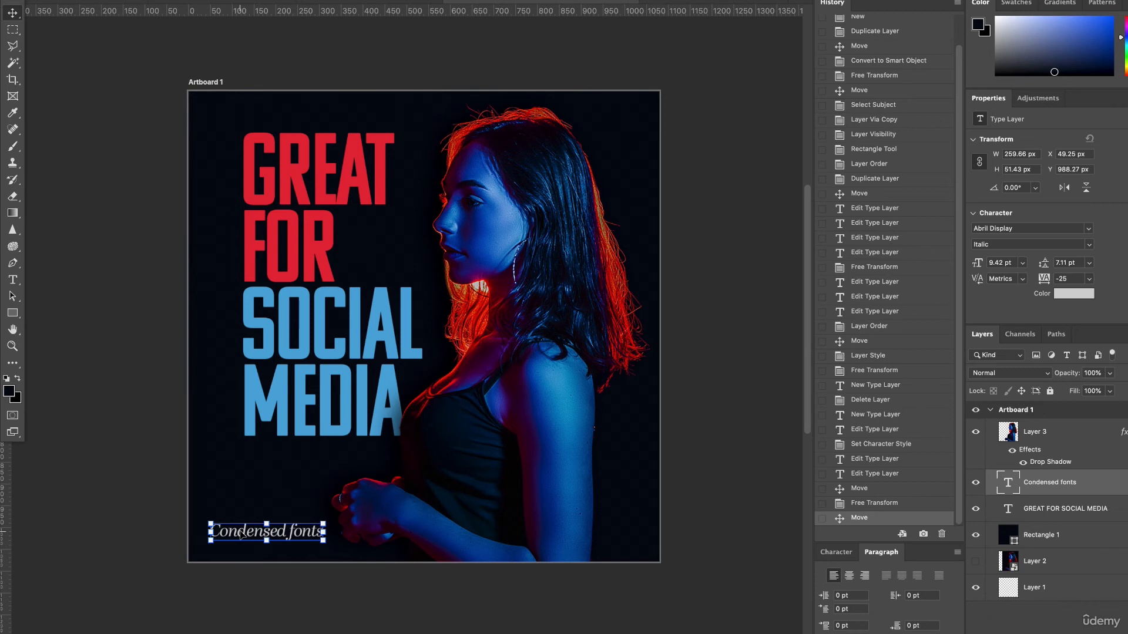
pyautogui.hotkey('ctrl', 'z')
pyautogui.click(83, 332)
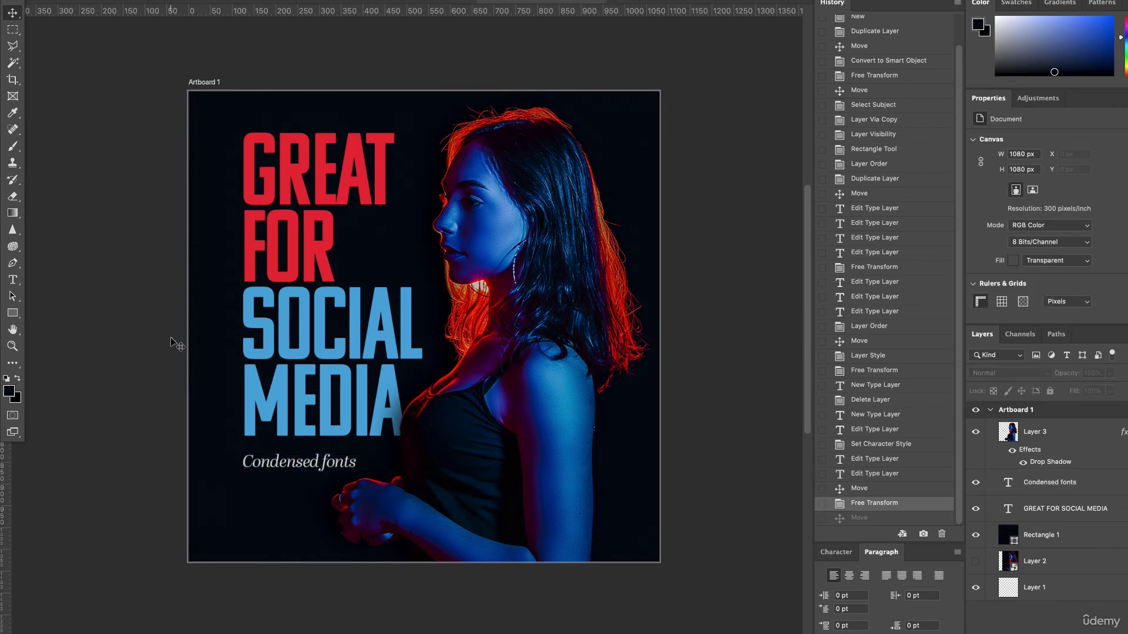
# Step: Duplicate the heading, shrink the copy to about 25.75 pt at the artboard's lower-right corner, and move it above Layer 3
pyautogui.click(303, 464)
pyautogui.click(319, 363)
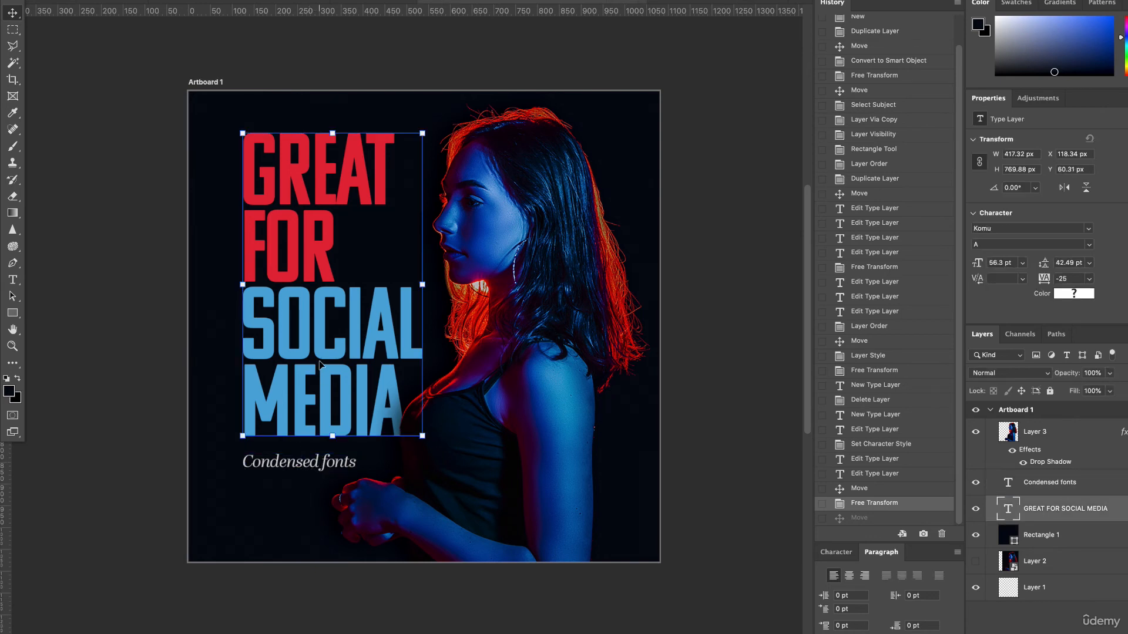
pyautogui.keyDown('alt'); pyautogui.moveTo(328, 361); pyautogui.dragTo(418, 402); pyautogui.keyUp('alt')
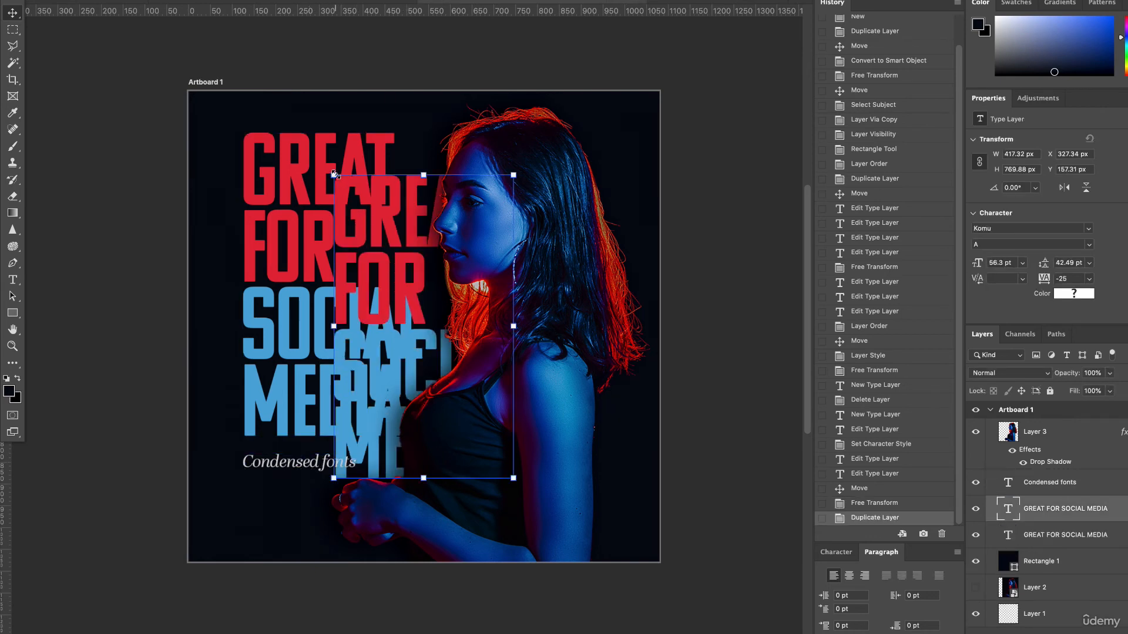
pyautogui.moveTo(335, 174); pyautogui.dragTo(571, 416)
pyautogui.press('Return')
pyautogui.moveTo(1107, 509); pyautogui.dragTo(1010, 436)
# Step: Replace the small heading copy's text with 01 and enlarge it to about 34.89 pt beside the woman's arm in the lower-right corner
pyautogui.write('t')
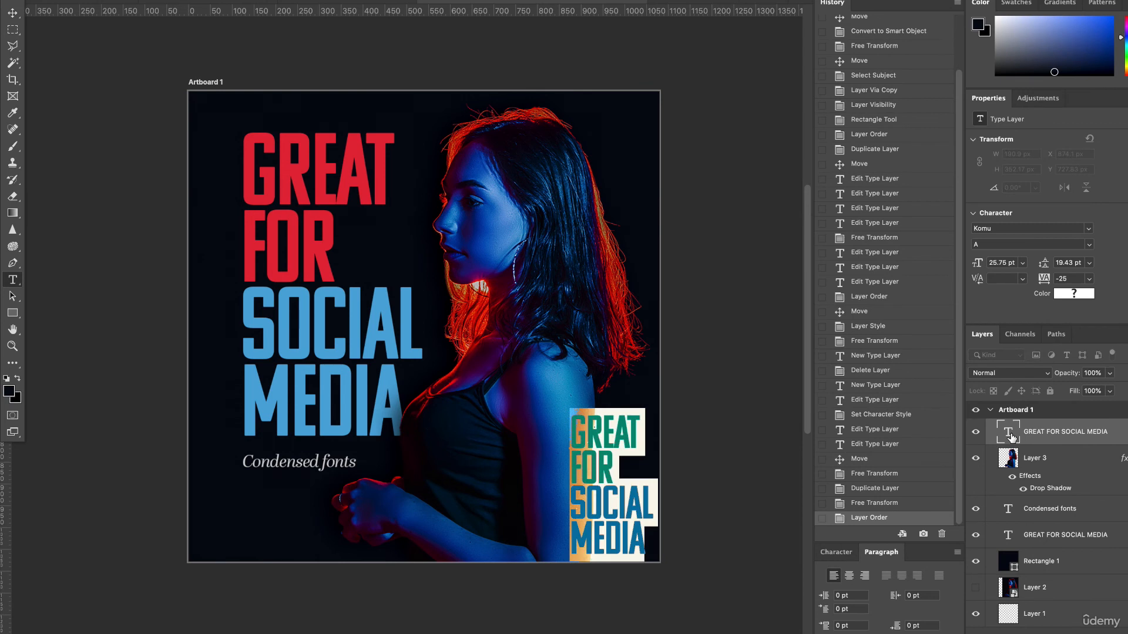
pyautogui.write('01')
pyautogui.click(13, 13)
pyautogui.press('super+t')
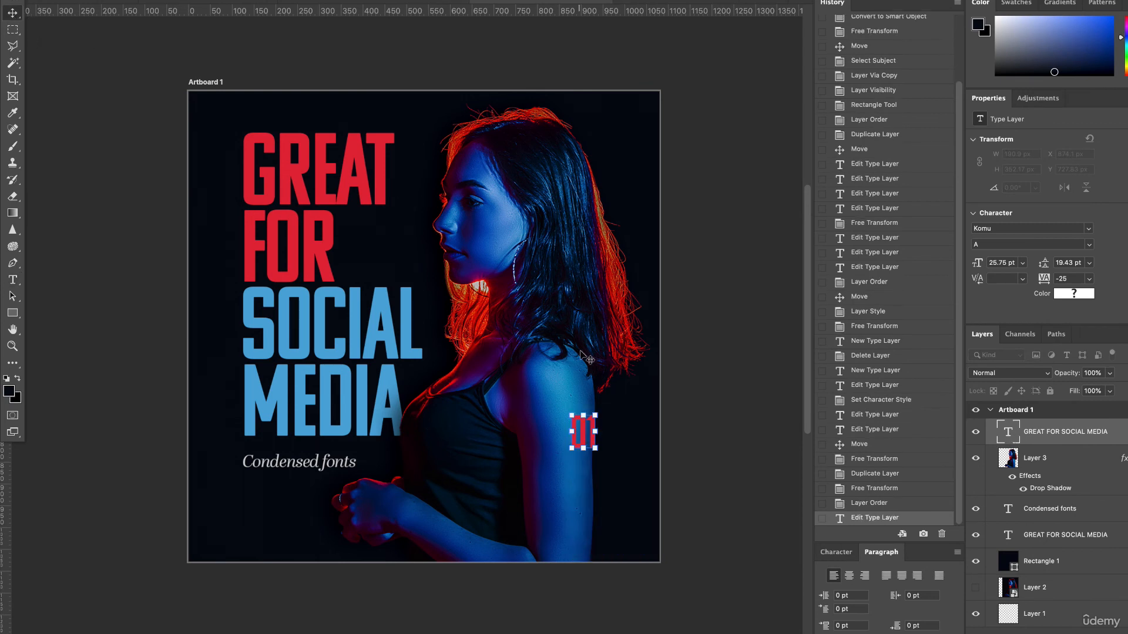
pyautogui.moveTo(597, 409); pyautogui.dragTo(599, 486)
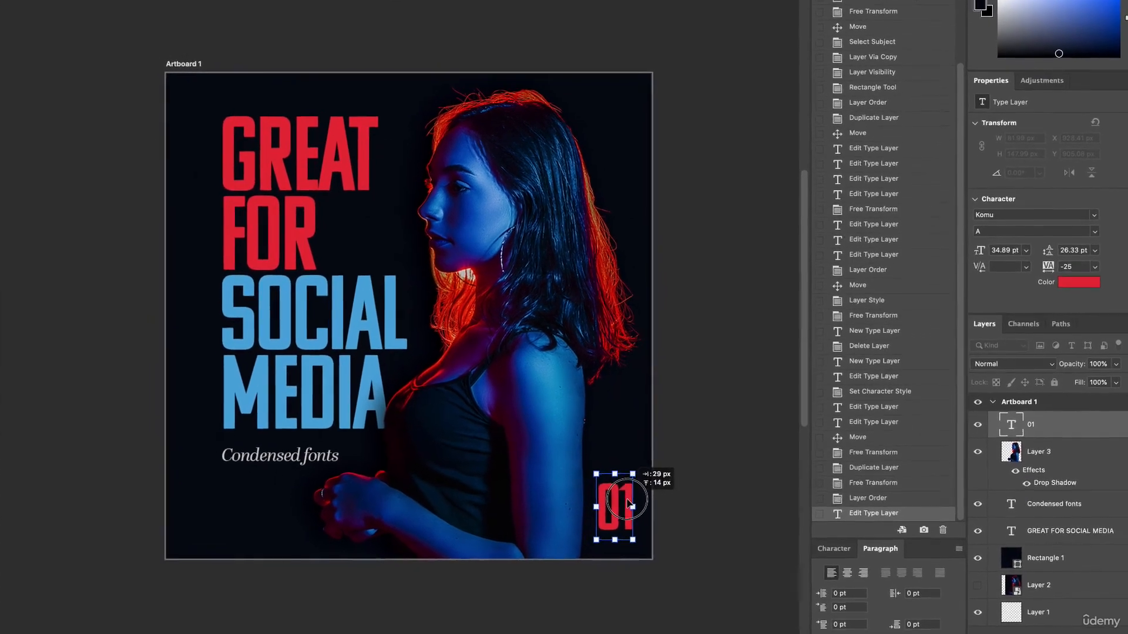
pyautogui.press('Return')
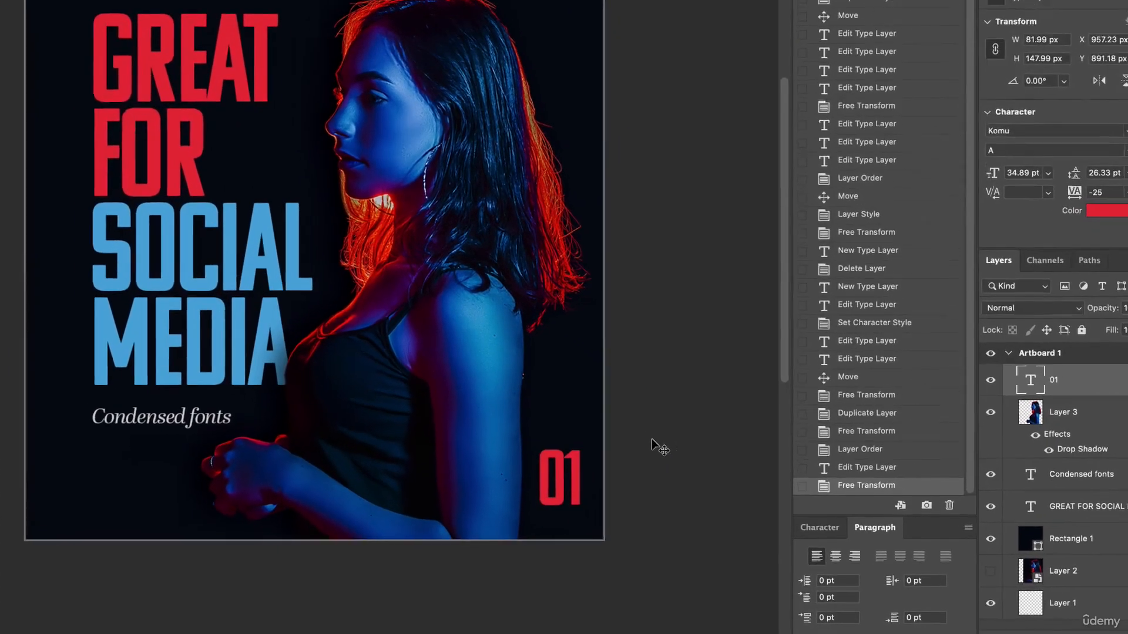
# Step: Shift the 01 slightly up and left, away from the artboard's lower-right corner
pyautogui.click(653, 445)
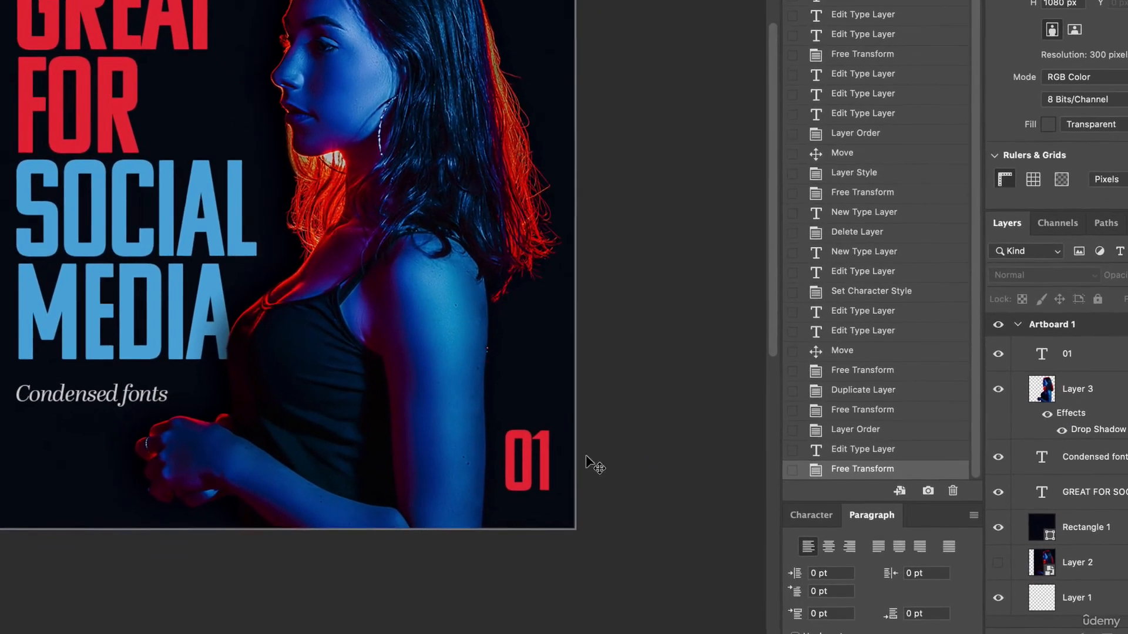
pyautogui.click(539, 456)
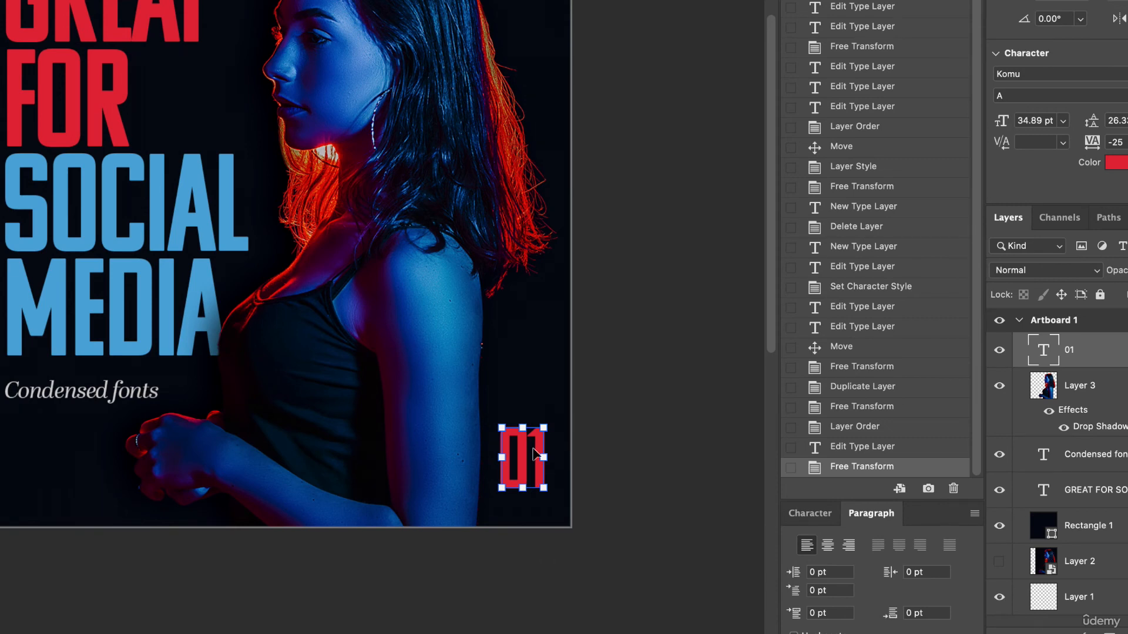
pyautogui.moveTo(529, 457)
pyautogui.mouseDown()
pyautogui.moveTo(536, 252)
pyautogui.moveTo(520, 451)
pyautogui.mouseUp()
pyautogui.click(638, 433)
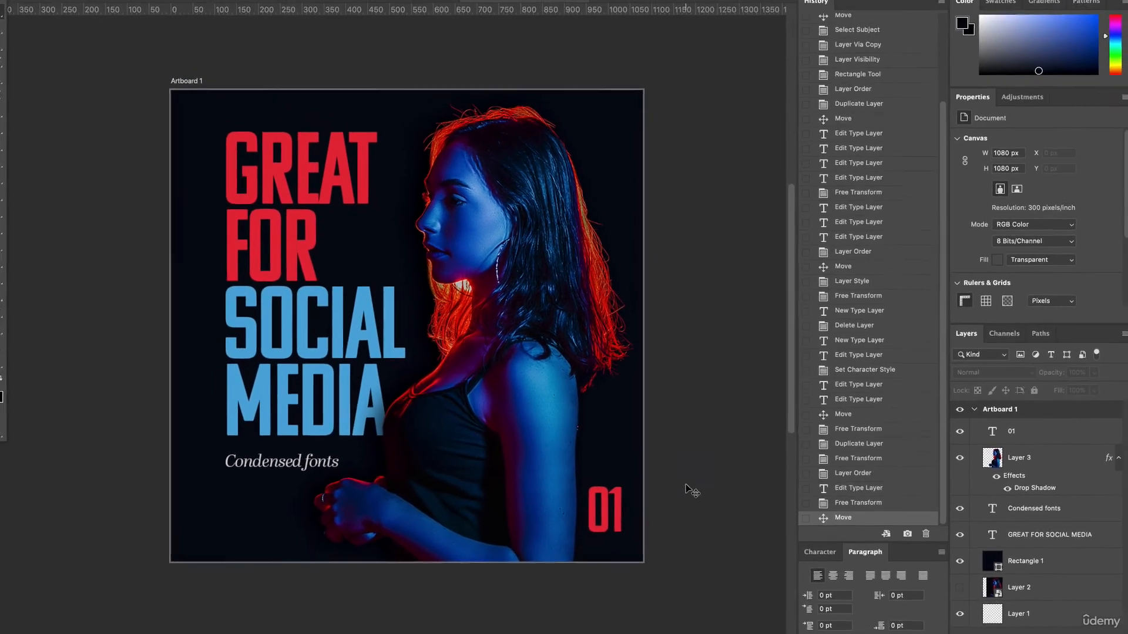
# Step: Try shifting the woman on Layer 3 about 13 px to the left, and undo the move
pyautogui.moveTo(534, 368); pyautogui.dragTo(528, 369)
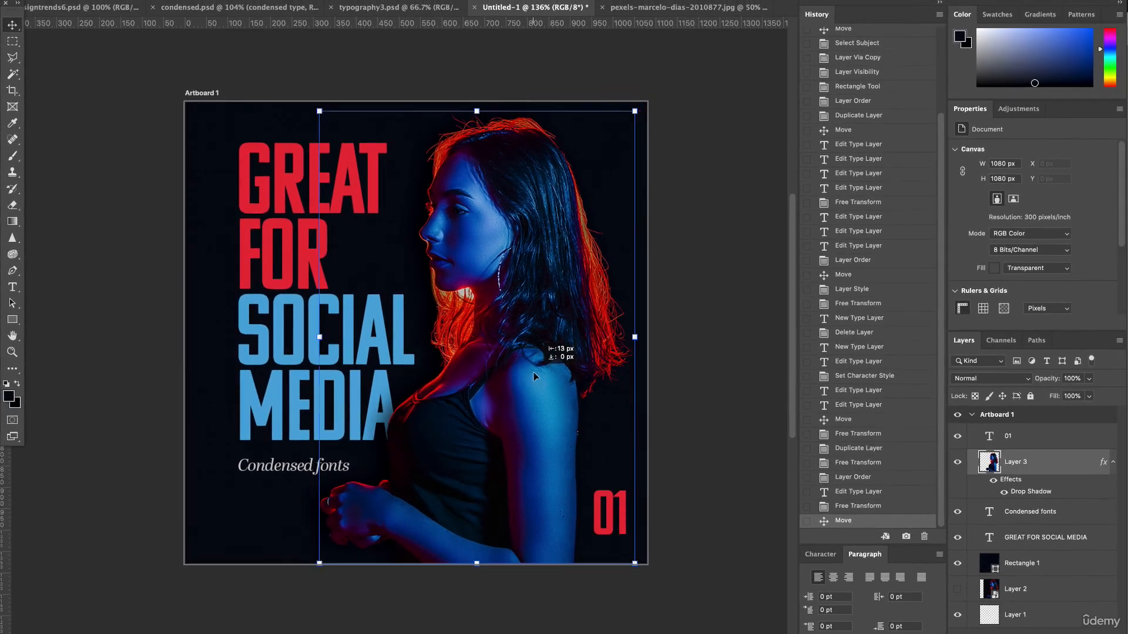
pyautogui.press('super+z')
pyautogui.moveTo(88, 126); pyautogui.dragTo(637, 554)
pyautogui.click(693, 454)
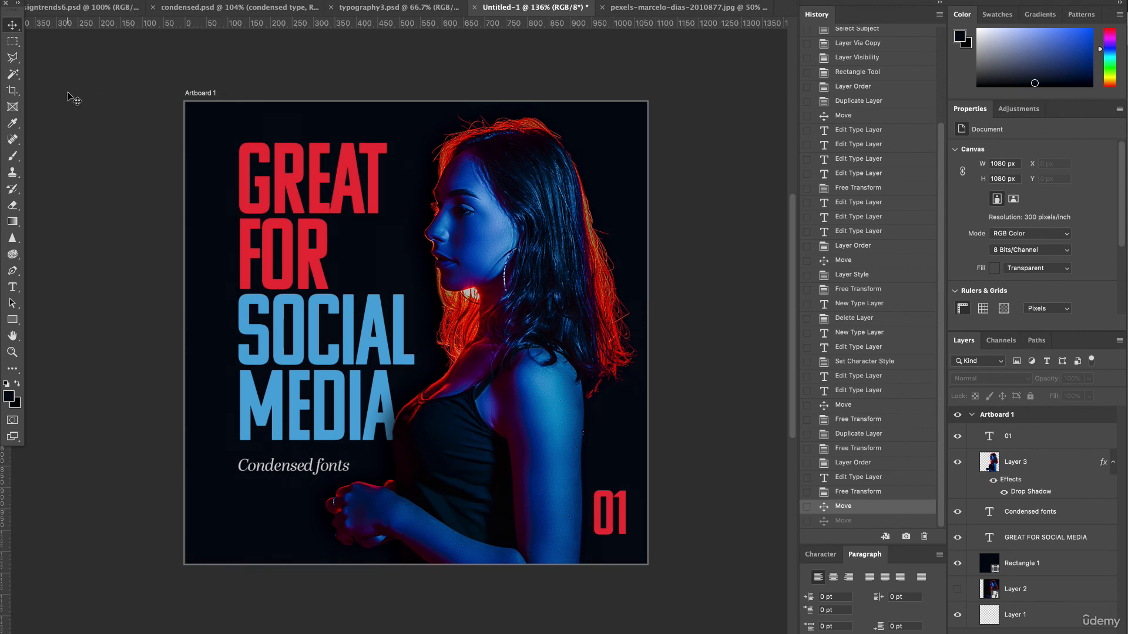
pyautogui.moveTo(68, 93); pyautogui.dragTo(617, 525)
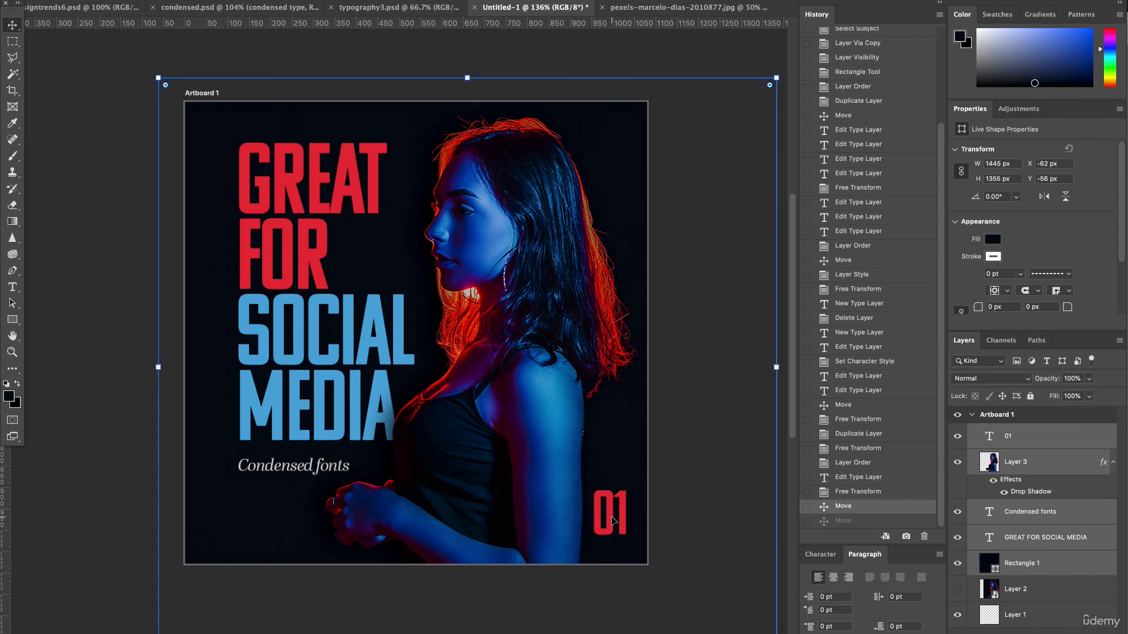
pyautogui.click(99, 142)
# Step: Nudge the heading, Condensed fonts, 01, Layer 3 and Rectangle 1 together about 19 px to the left
pyautogui.moveTo(139, 79); pyautogui.dragTo(638, 547)
pyautogui.press('Left')
pyautogui.press('Left')
pyautogui.press('Left')
pyautogui.press('Left')
pyautogui.press('Left')
pyautogui.press('Left')
pyautogui.press('Left')
pyautogui.press('Left')
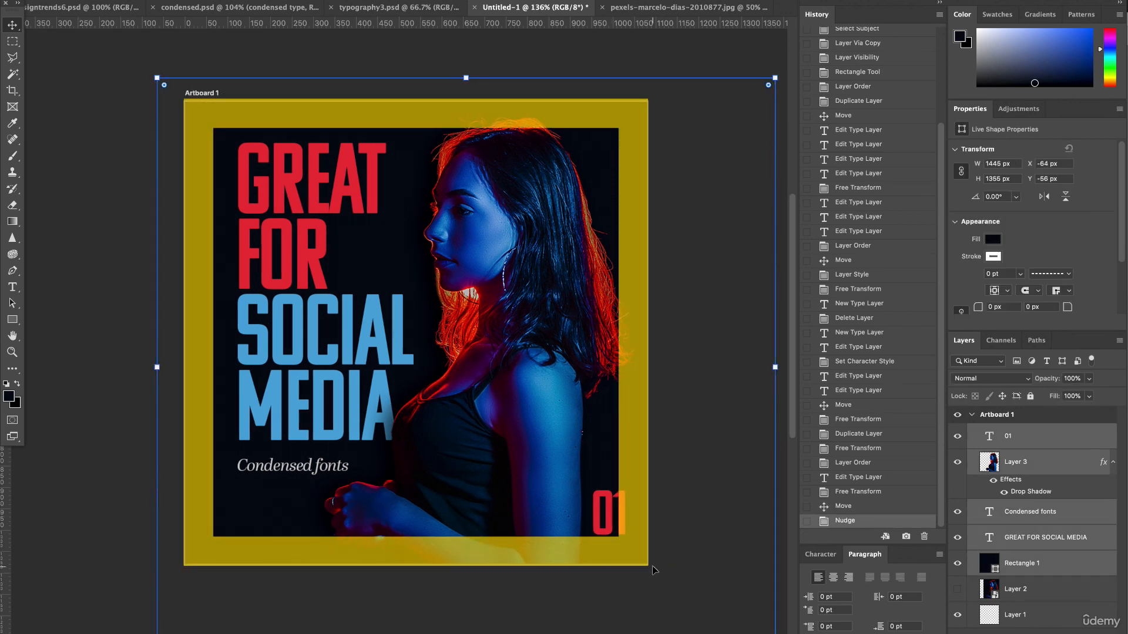
pyautogui.press('Left')
pyautogui.press('Left')
pyautogui.press('Left')
pyautogui.press('Left')
pyautogui.press('Left')
pyautogui.press('Left')
pyautogui.press('Left')
pyautogui.press('Left')
pyautogui.press('Left')
pyautogui.press('Left')
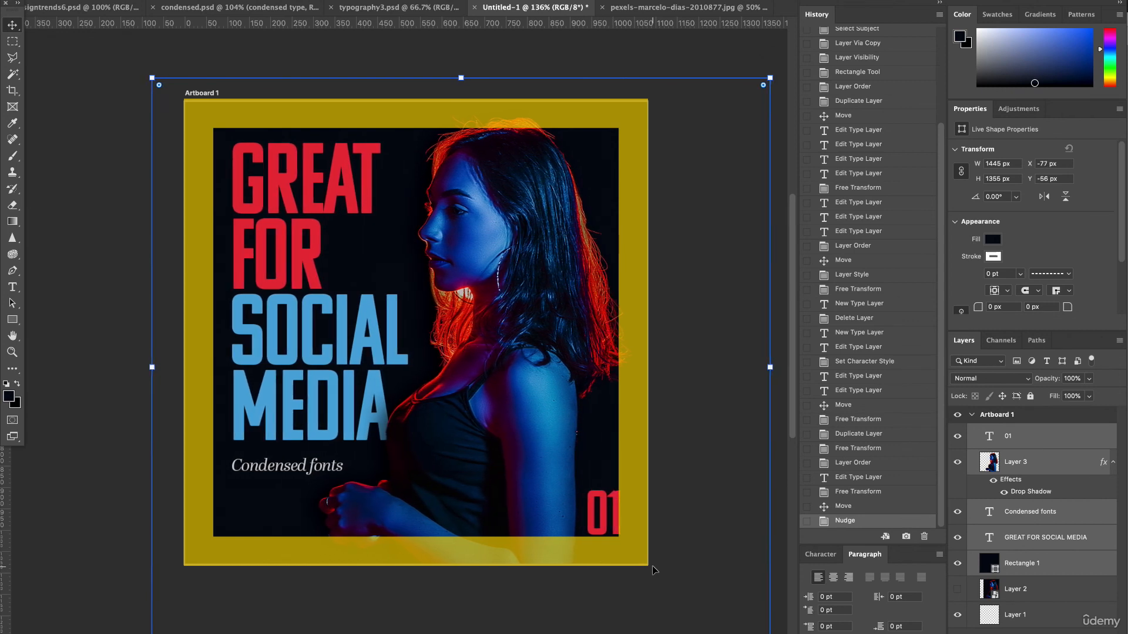
pyautogui.press('Left')
pyautogui.press('Left')
pyautogui.press('Left')
pyautogui.press('Left')
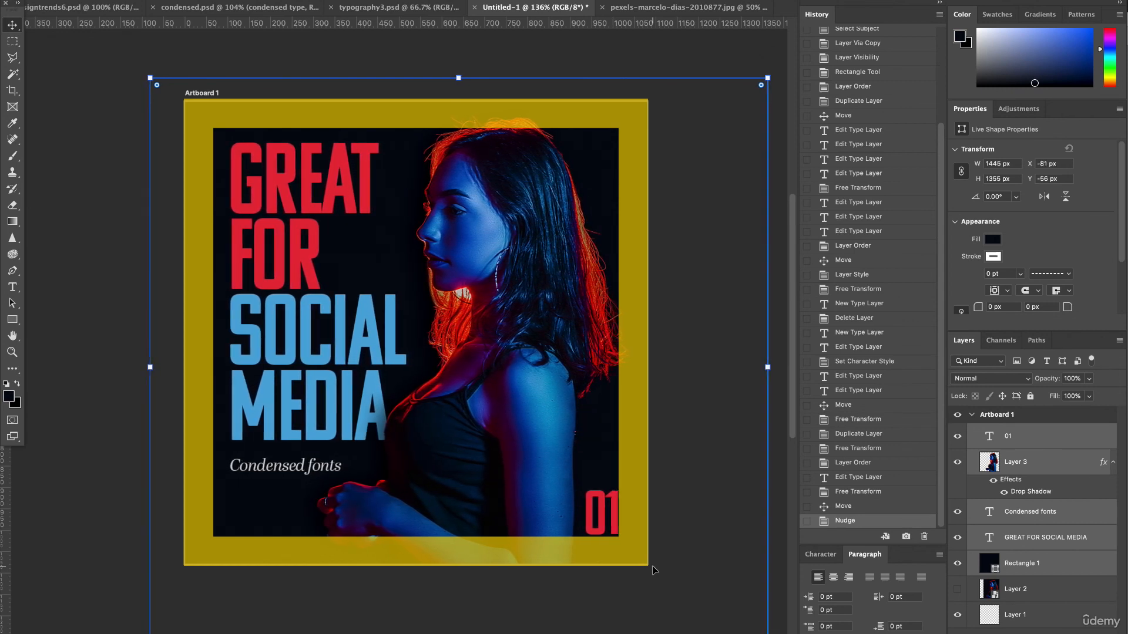
pyautogui.click(85, 229)
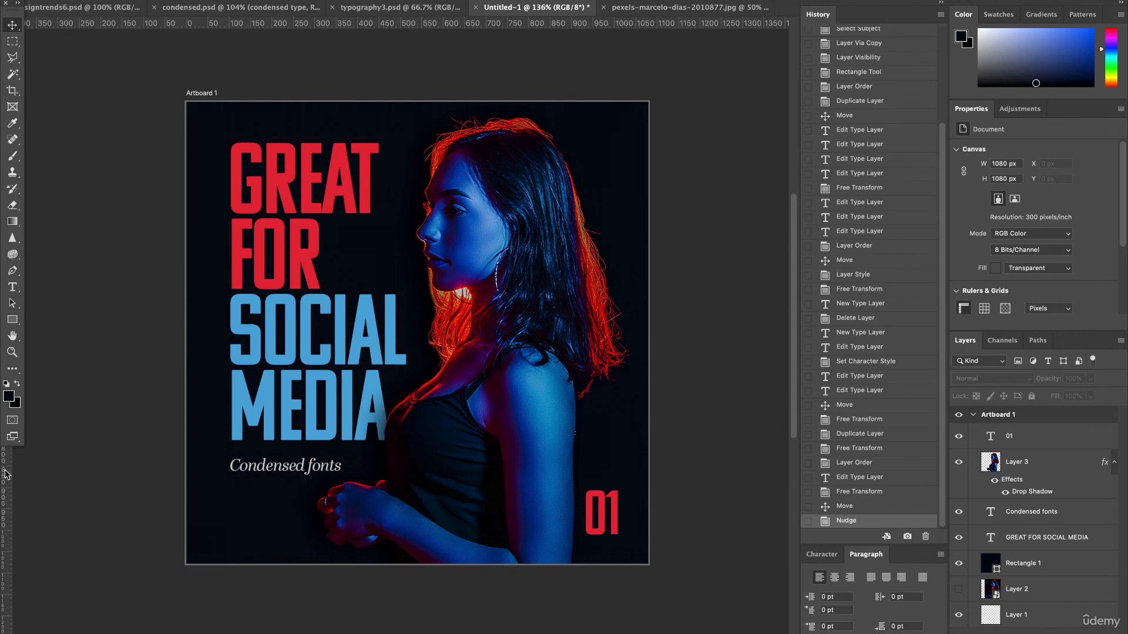
# Step: Add a vertical guide along the left edge of the heading and the Condensed fonts text
pyautogui.moveTo(7, 482); pyautogui.dragTo(230, 467)
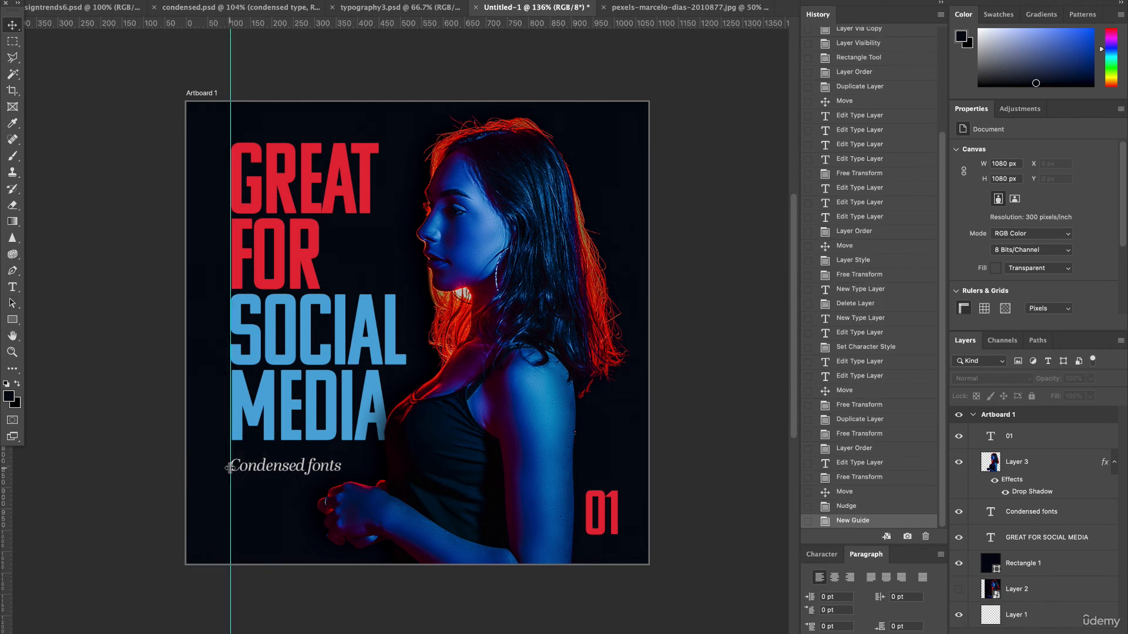
# Step: Try adding a second vertical guide at the left edge of the 01, and undo it
pyautogui.moveTo(8, 470); pyautogui.dragTo(587, 458)
pyautogui.hotkey('ctrl', 'z')
pyautogui.hotkey('ctrl', 'z')
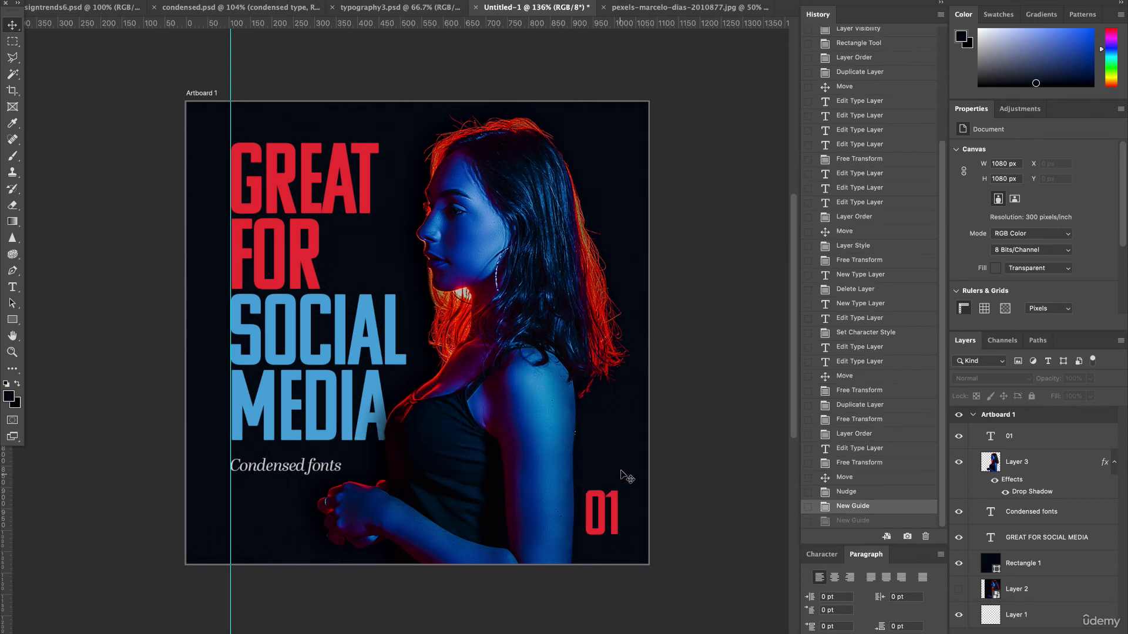